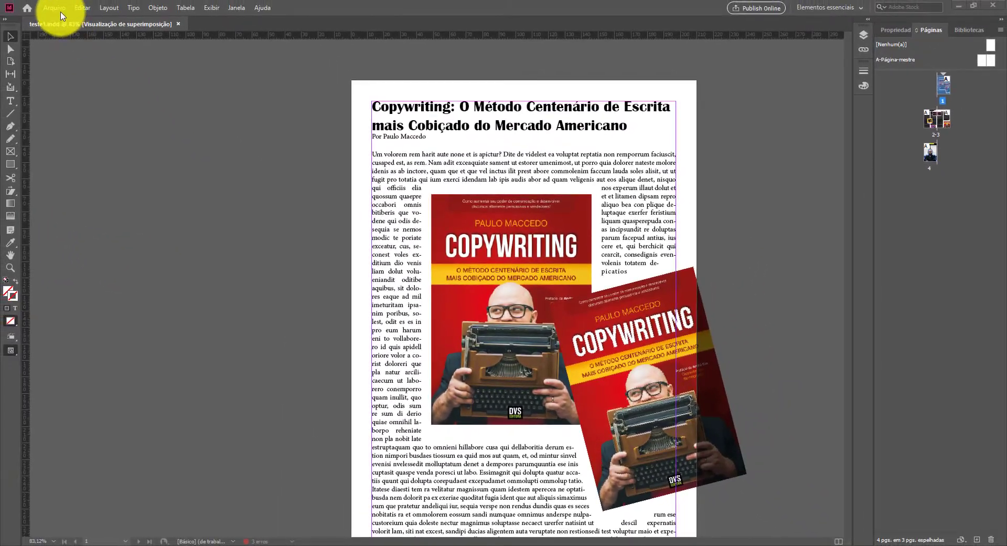
Look through all pages of the sample layout teste1.indd from start to end, and close the document.
{"action": "scroll", "coordinate": [502, 267], "scroll_direction": "down", "scroll_amount": 15}
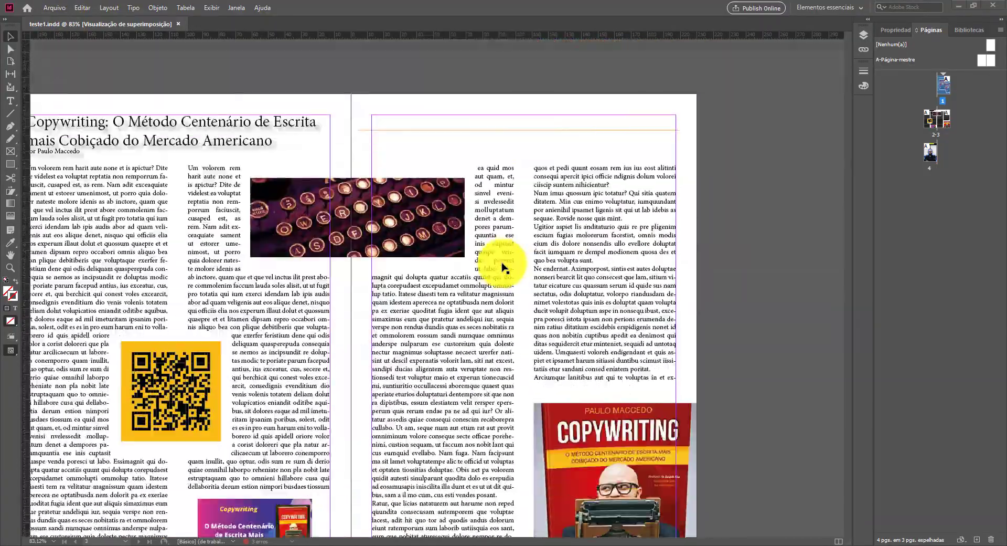
{"action": "scroll", "coordinate": [503, 267], "scroll_direction": "down", "scroll_amount": 3}
{"action": "scroll", "coordinate": [504, 267], "scroll_direction": "up", "scroll_amount": 10}
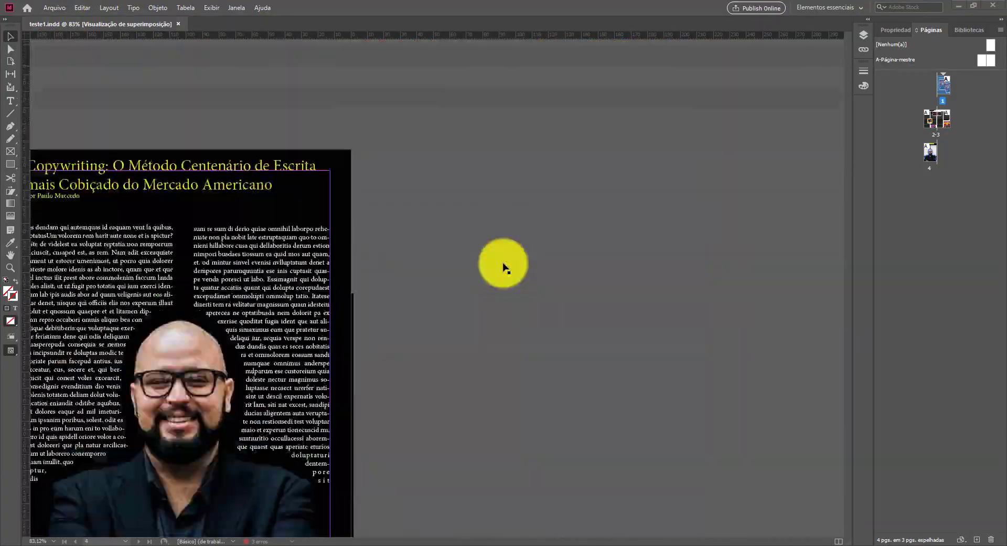
{"action": "scroll", "coordinate": [503, 265], "scroll_direction": "up", "scroll_amount": 10}
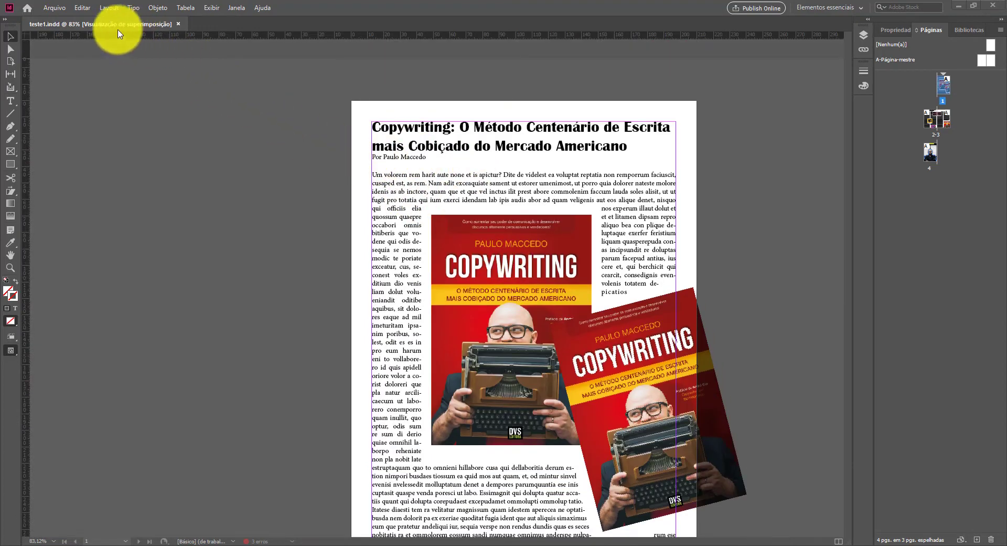
{"action": "left_click", "coordinate": [179, 24]}
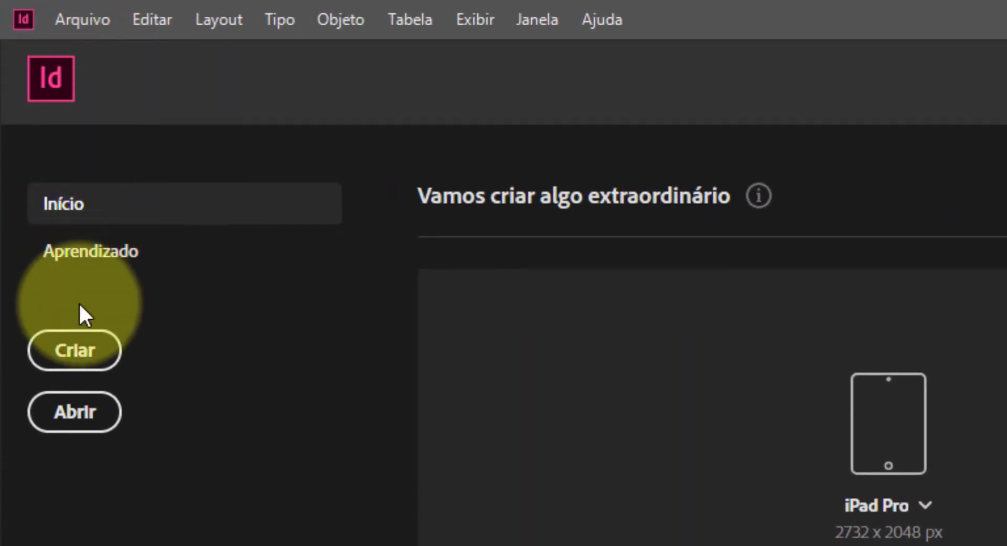
Create a new document named Teste01 from the [Padrão] 210 x 297 mm preset, in portrait orientation with one page and facing pages.
{"action": "left_click", "coordinate": [79, 20]}
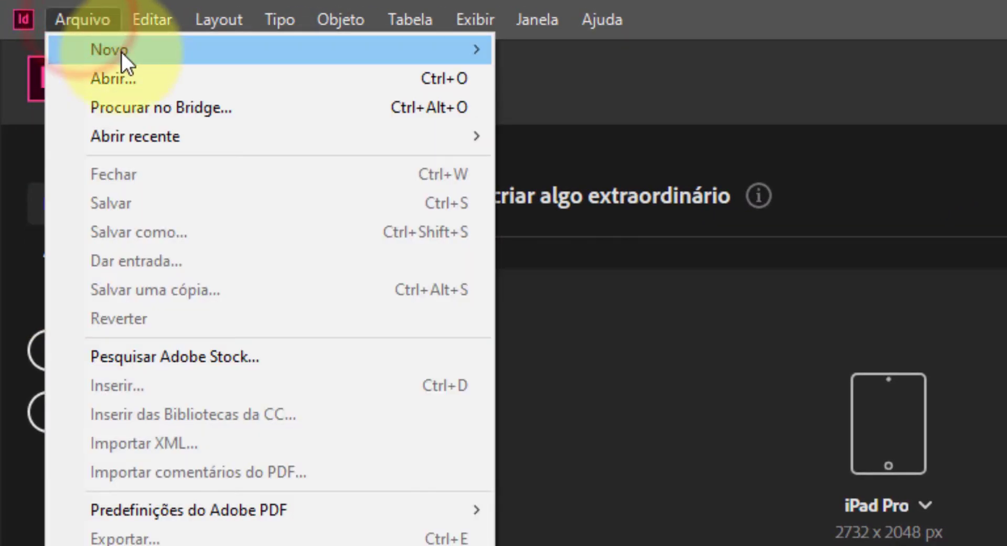
{"action": "left_click", "coordinate": [95, 50]}
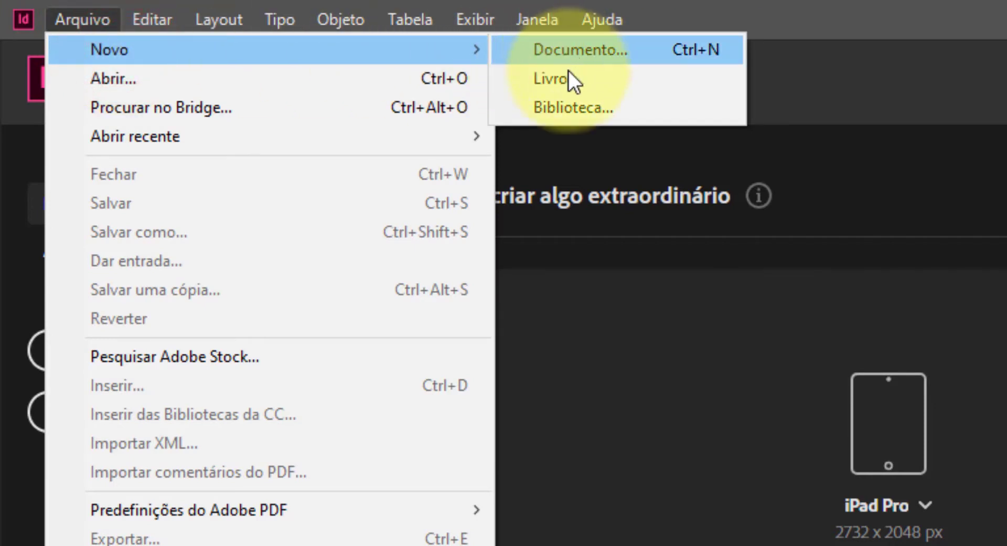
{"action": "left_click", "coordinate": [598, 47]}
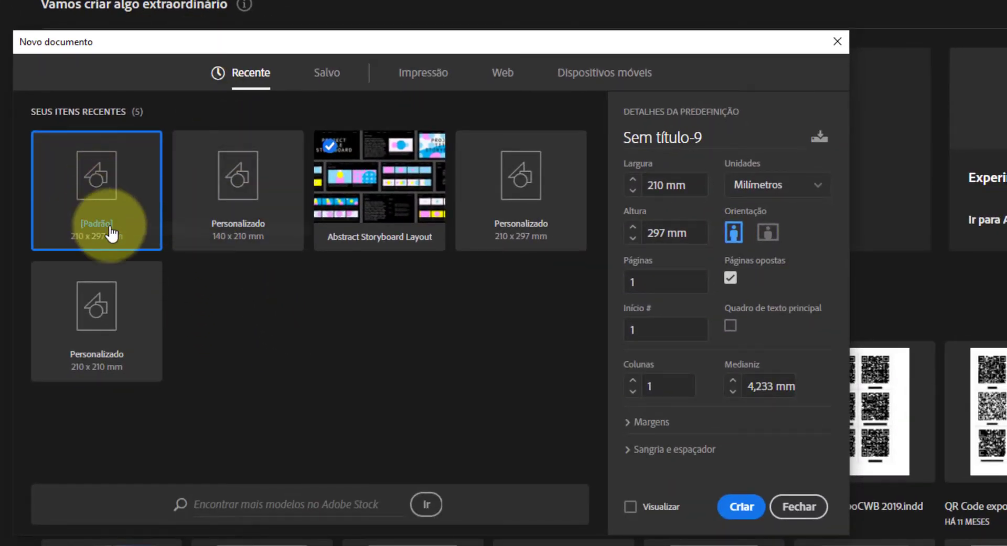
{"action": "left_click", "coordinate": [114, 191]}
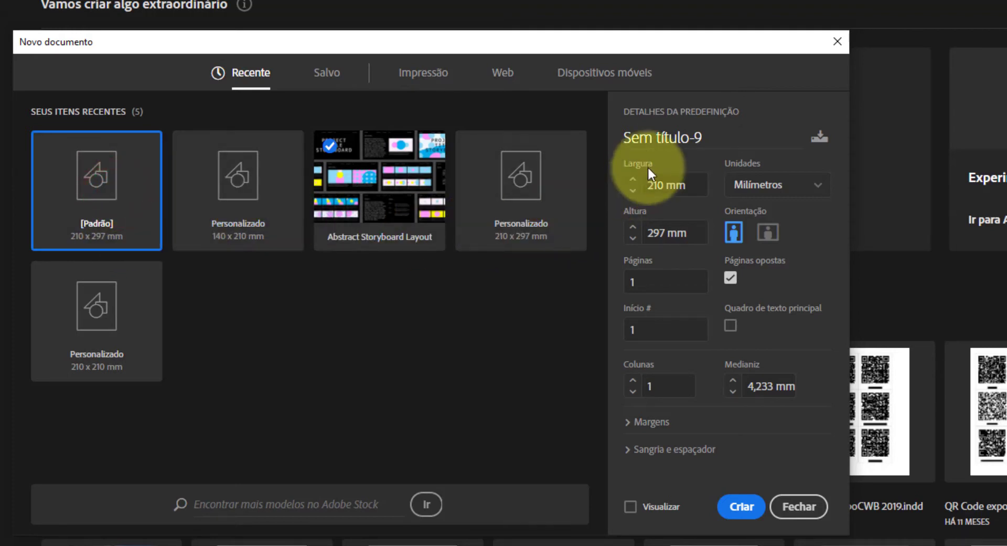
{"action": "left_click_drag", "start_coordinate": [716, 135], "coordinate": [598, 128]}
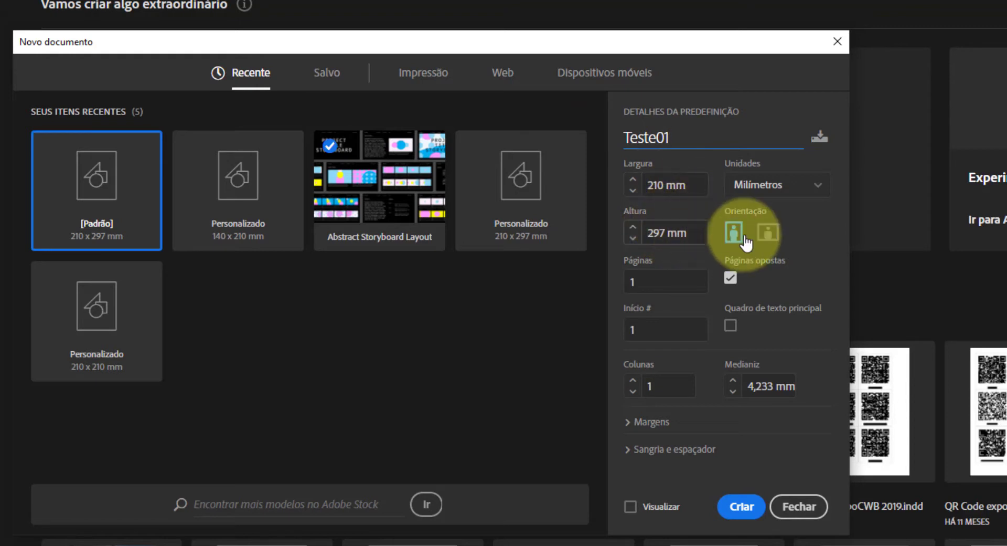
{"action": "left_click", "coordinate": [763, 231]}
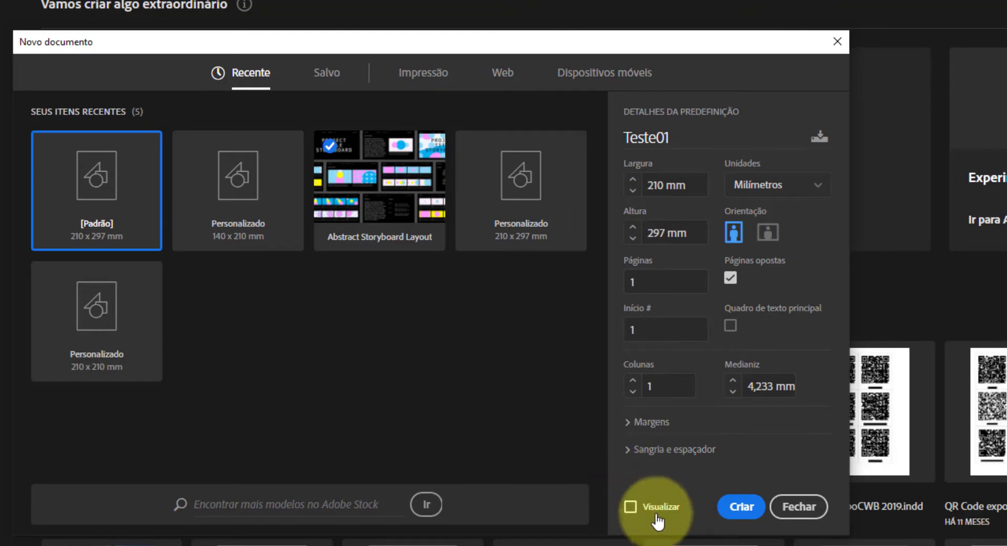
{"action": "left_click", "coordinate": [741, 507]}
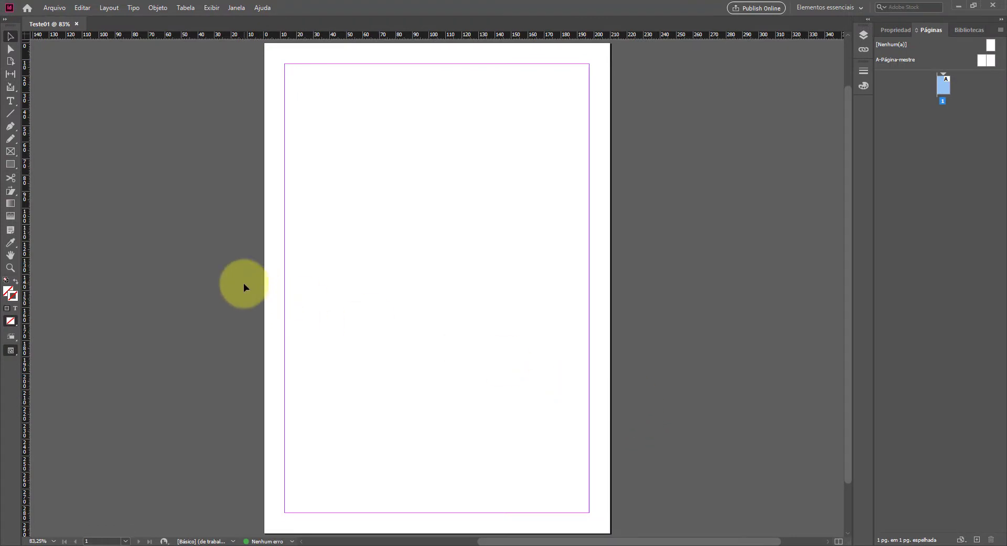
{"action": "key", "text": "ctrl+minus"}
{"action": "key", "text": "ctrl+minus"}
{"action": "key", "text": "ctrl+minus"}
{"action": "key", "text": "ctrl+minus"}
{"action": "key", "text": "ctrl+minus"}
{"action": "key", "text": "ctrl+minus"}
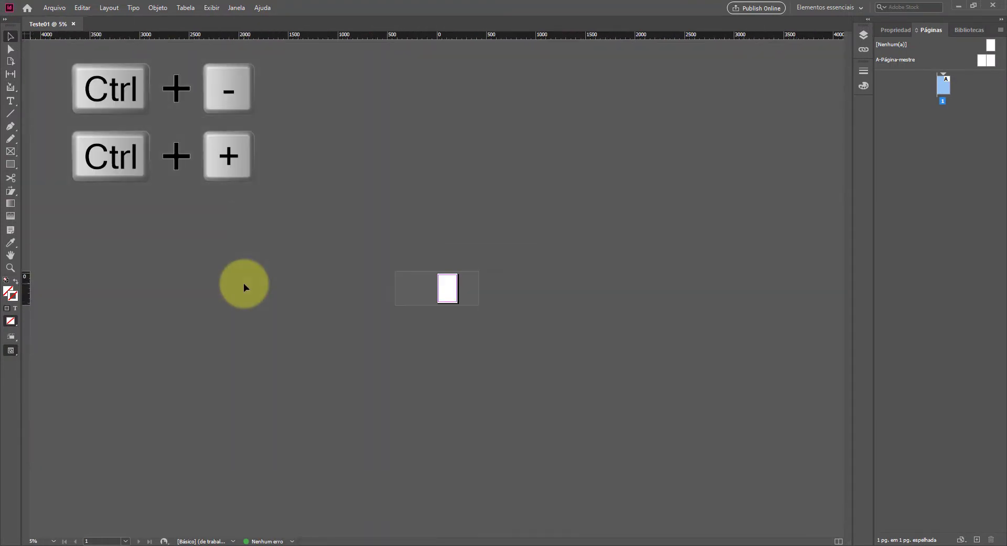
{"action": "key", "text": "ctrl+plus"}
{"action": "key", "text": "ctrl+plus"}
{"action": "key", "text": "ctrl+plus"}
{"action": "key", "text": "ctrl+plus"}
{"action": "key", "text": "ctrl+plus"}
{"action": "key", "text": "ctrl+plus"}
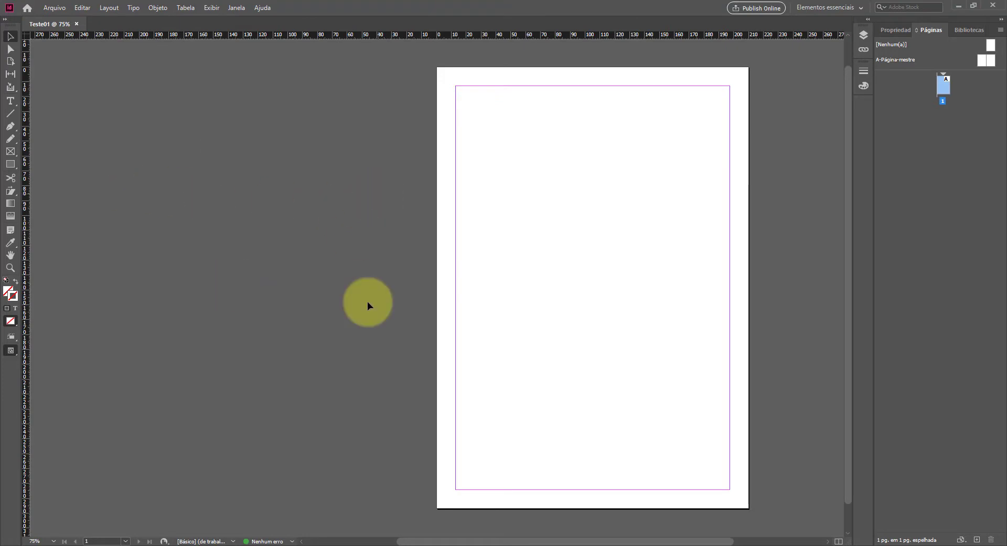
{"action": "left_click_drag", "start_coordinate": [557, 542], "coordinate": [569, 541]}
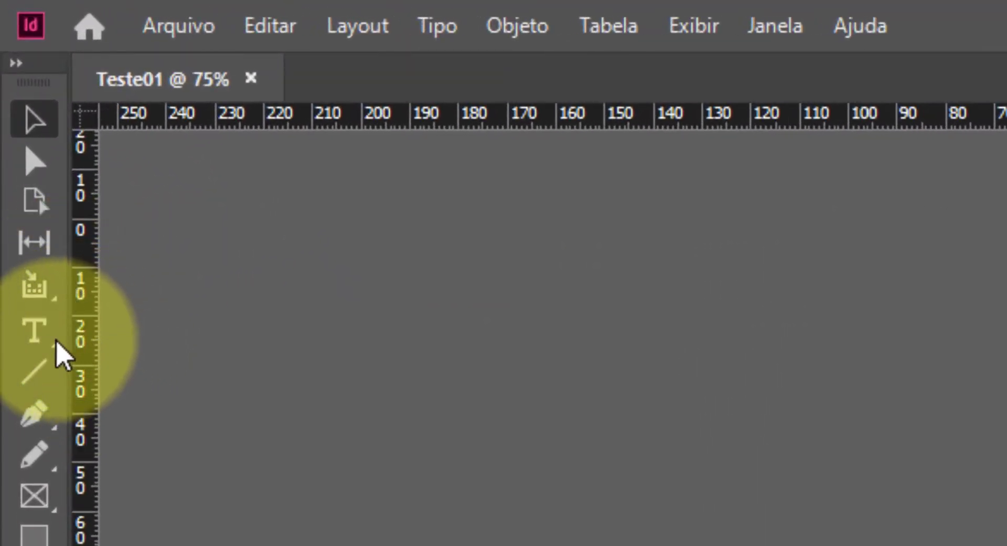
Create a text frame across the full width between the margins at the page's upper margin, and paste the copied article title and byline.
{"action": "left_click", "coordinate": [37, 332]}
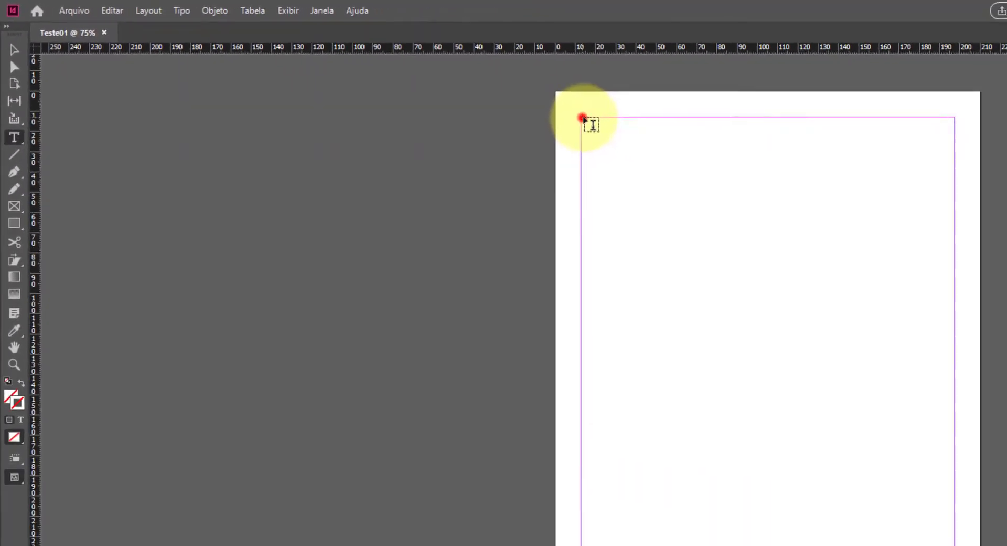
{"action": "left_click_drag", "start_coordinate": [580, 116], "coordinate": [952, 169]}
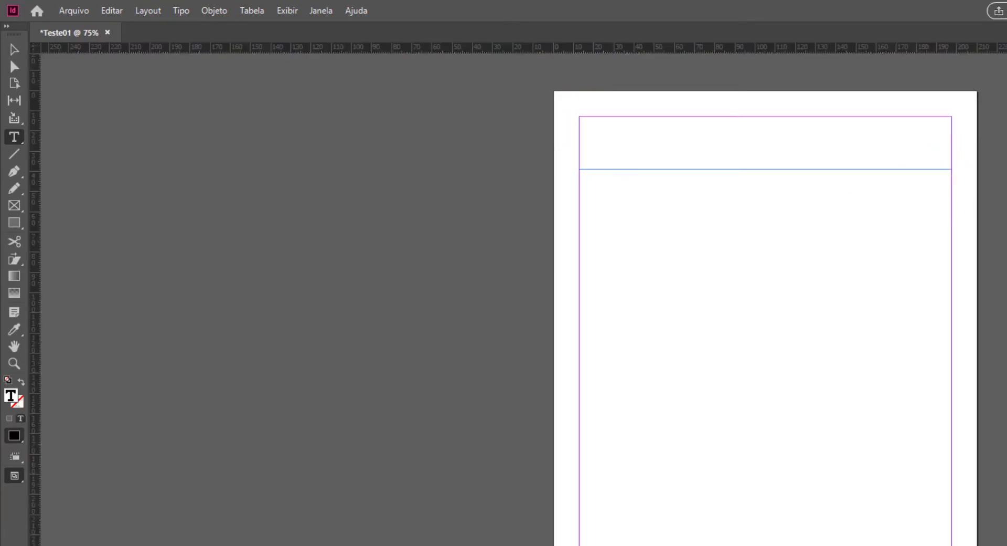
{"action": "left_click", "coordinate": [621, 130]}
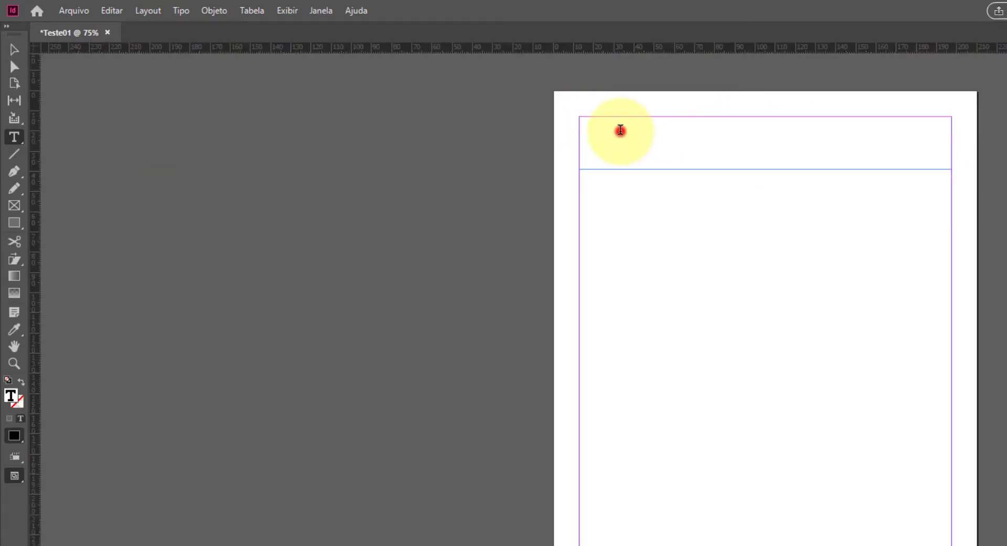
{"action": "key", "text": "ctrl+v"}
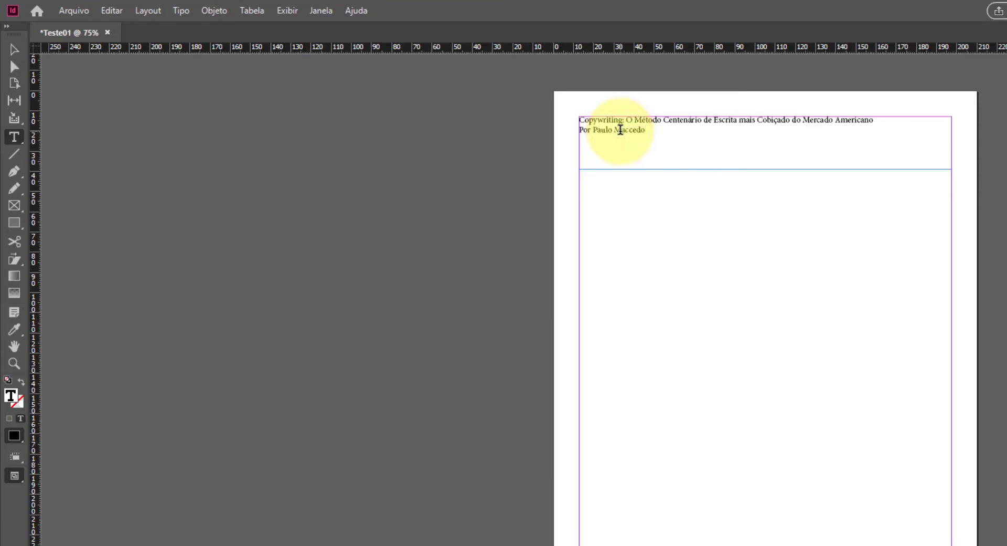
Select the pasted title line, switch to the Clássicos essenciais workspace and reset it, keeping the CC Libraries panel collapsed.
{"action": "left_click_drag", "start_coordinate": [880, 120], "coordinate": [591, 112]}
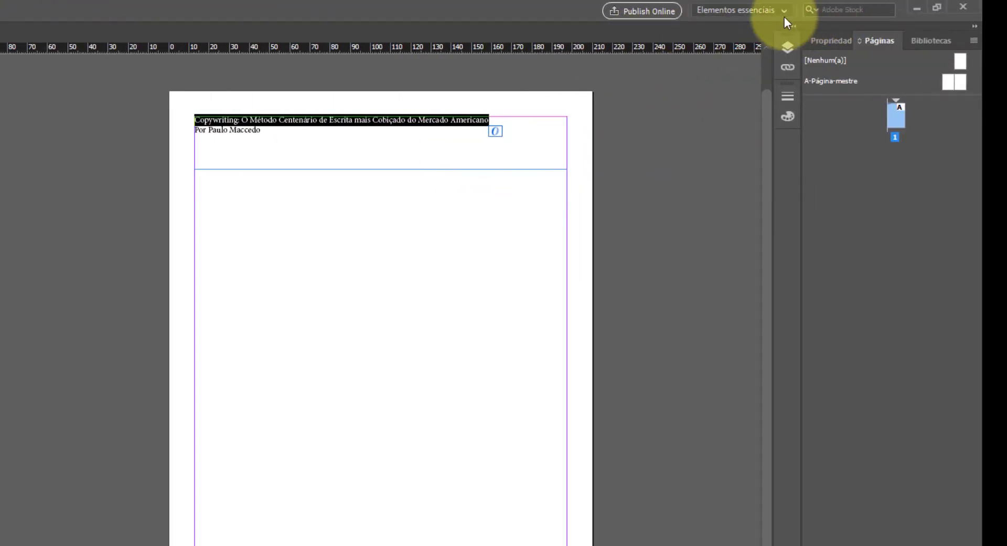
{"action": "left_click", "coordinate": [785, 11]}
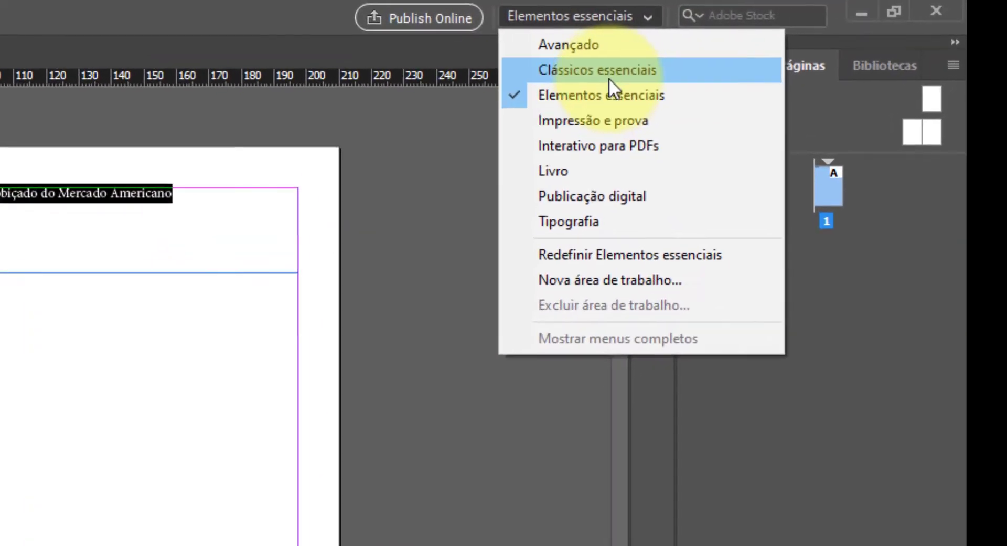
{"action": "left_click", "coordinate": [760, 45]}
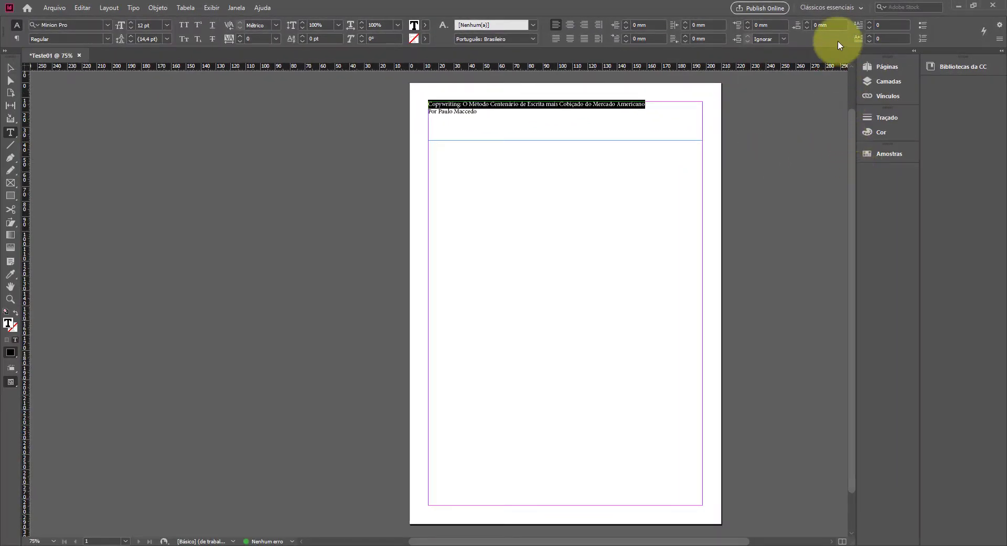
{"action": "left_click", "coordinate": [838, 10]}
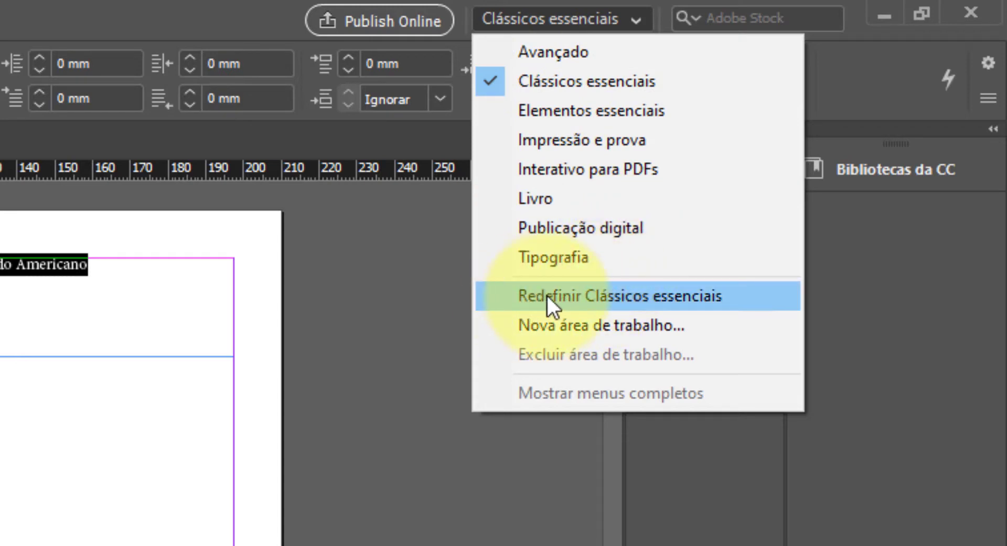
{"action": "left_click", "coordinate": [644, 292]}
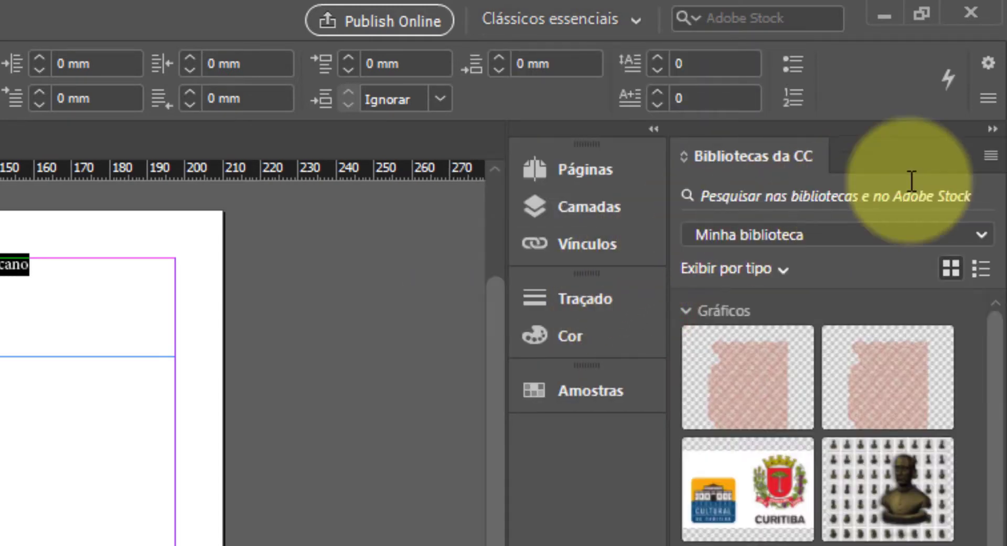
{"action": "left_click", "coordinate": [992, 130]}
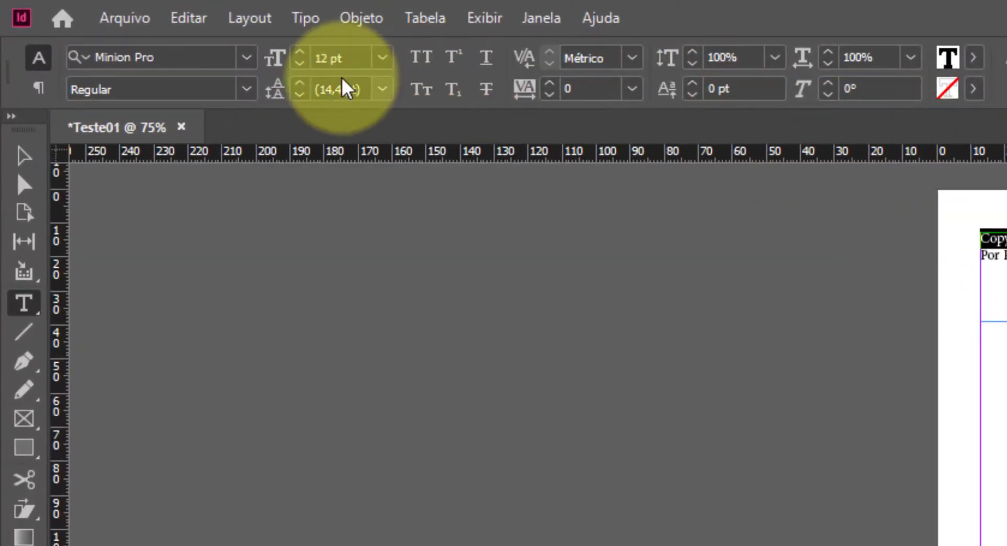
Increase the selected title's font size to 16 pt.
{"action": "left_click", "coordinate": [299, 53]}
{"action": "left_click", "coordinate": [300, 53]}
{"action": "left_click", "coordinate": [300, 52]}
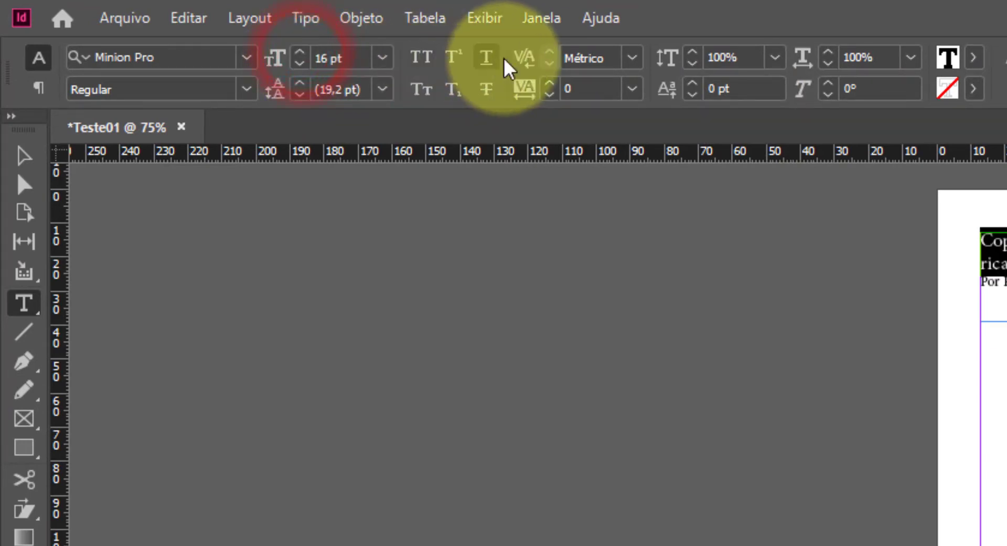
Show the Caractere (Character) settings and increase the selected title's font size to 23 pt.
{"action": "left_click", "coordinate": [533, 24]}
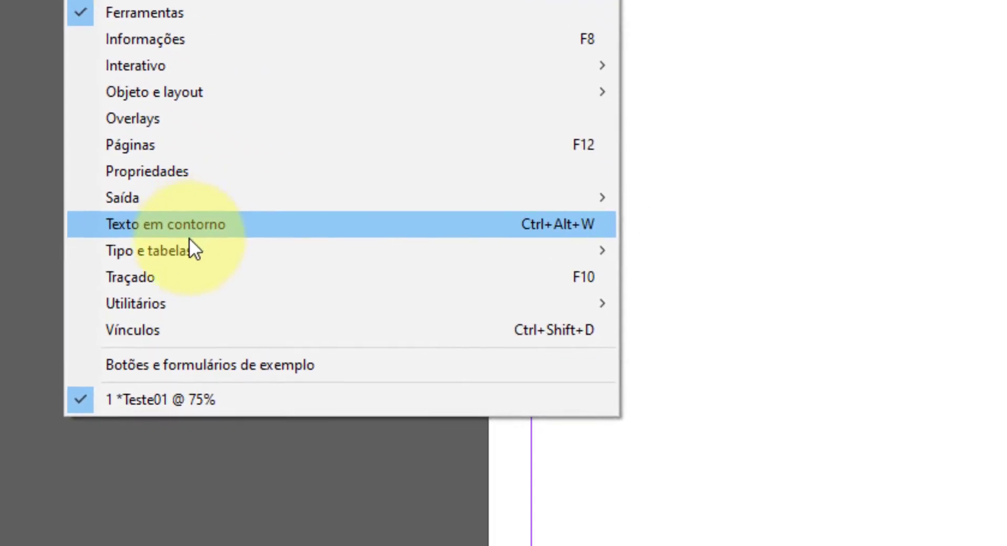
{"action": "mouse_move", "coordinate": [171, 249]}
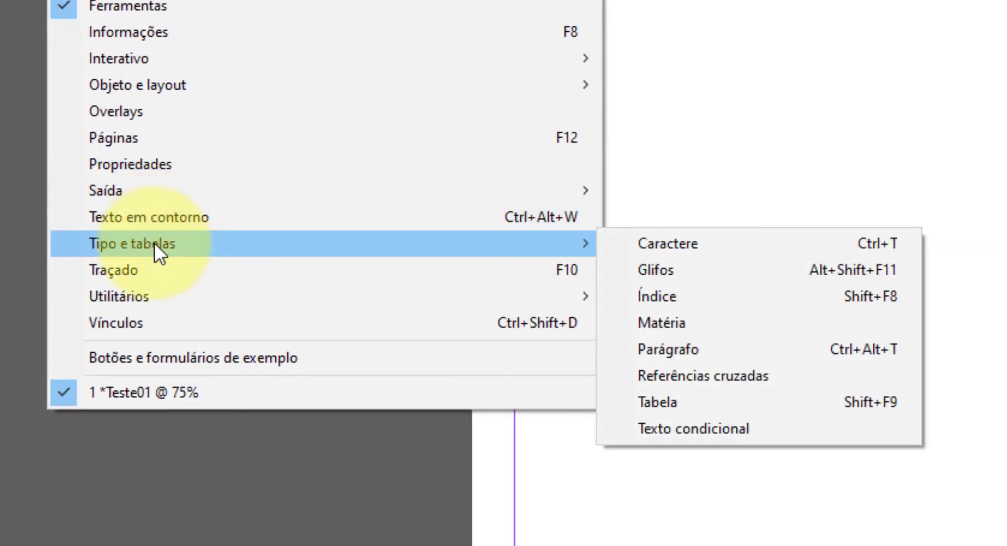
{"action": "left_click", "coordinate": [743, 248]}
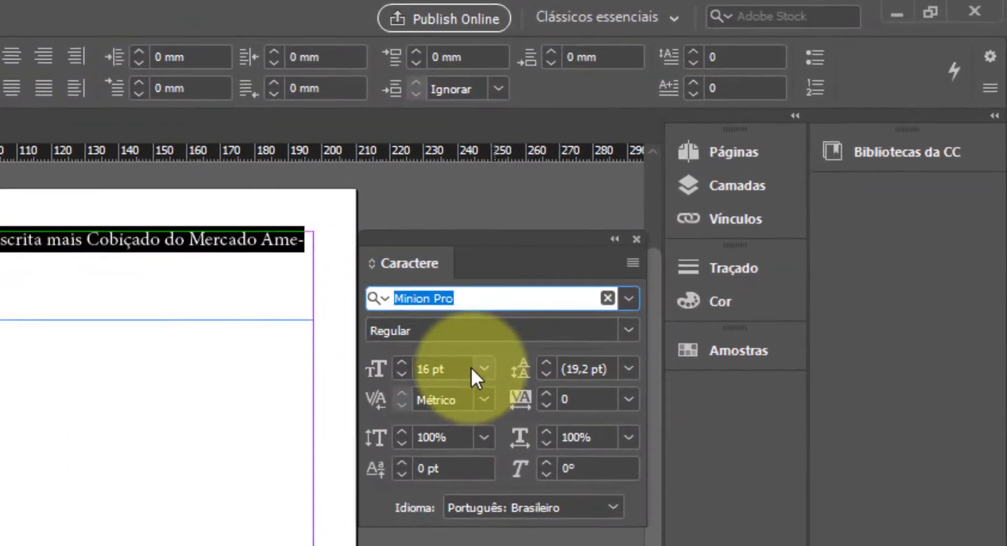
{"action": "left_click", "coordinate": [741, 159]}
{"action": "left_click", "coordinate": [397, 359]}
{"action": "left_click", "coordinate": [397, 359]}
{"action": "left_click", "coordinate": [398, 359]}
{"action": "left_click", "coordinate": [397, 359]}
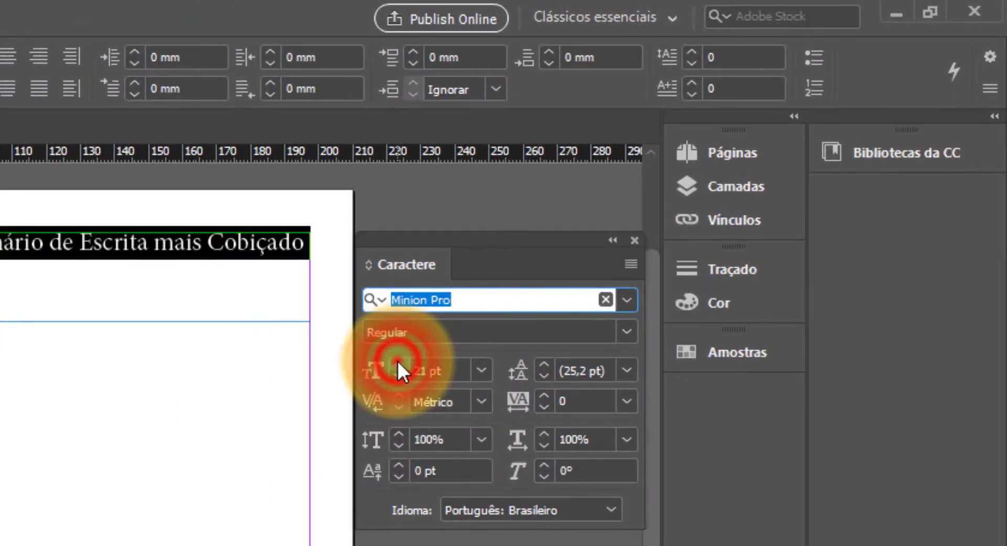
{"action": "left_click", "coordinate": [397, 359]}
{"action": "left_click", "coordinate": [397, 360]}
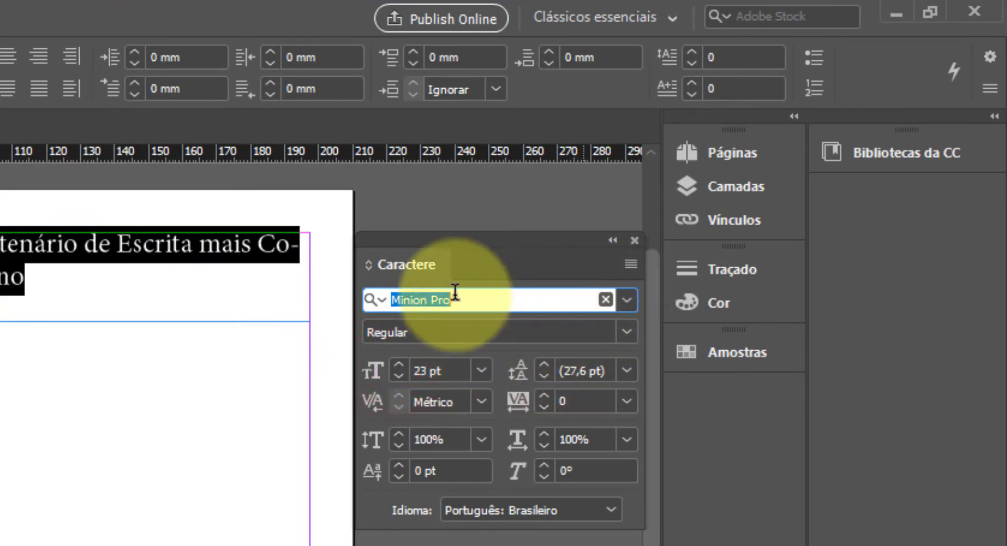
Change the selected title's font to Broadway.
{"action": "left_click", "coordinate": [385, 301]}
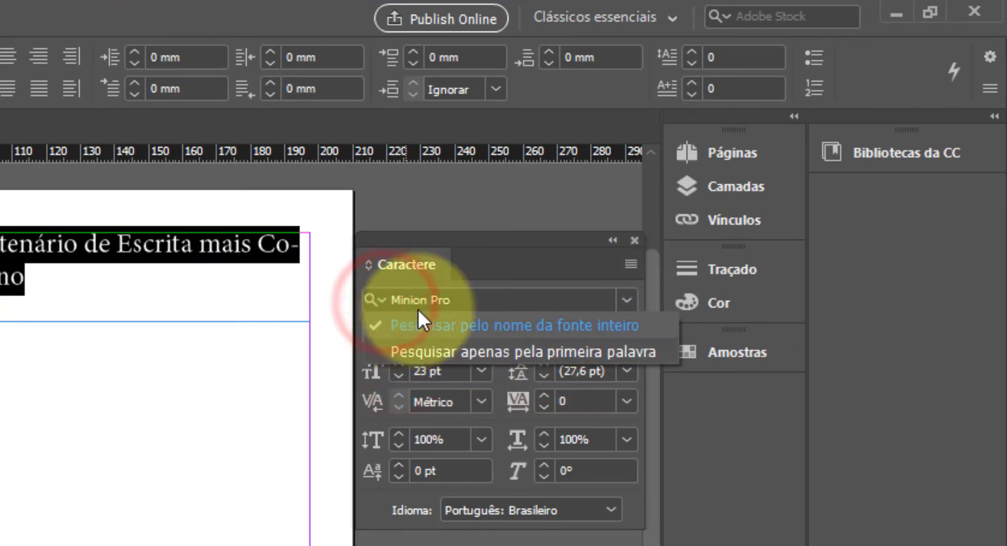
{"action": "left_click", "coordinate": [426, 309]}
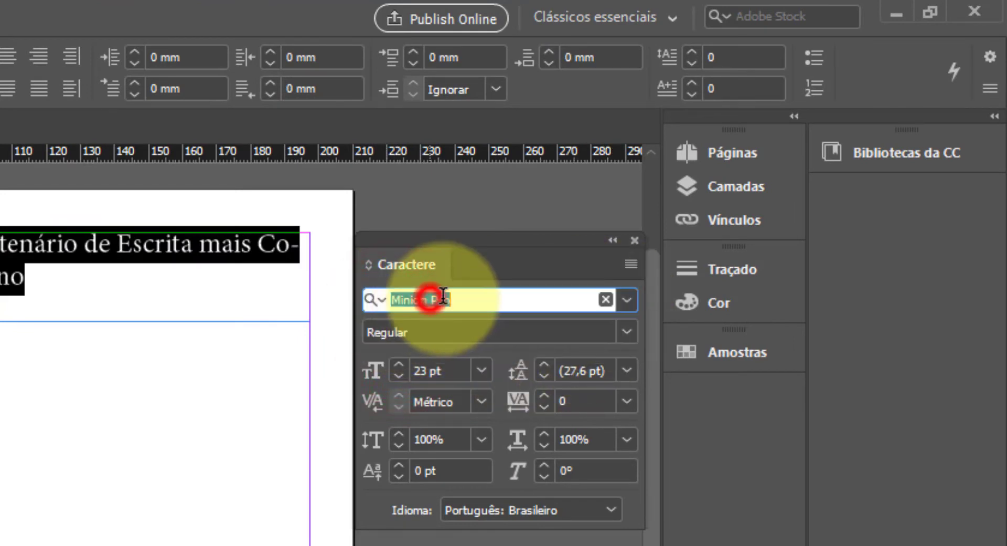
{"action": "left_click", "coordinate": [623, 298]}
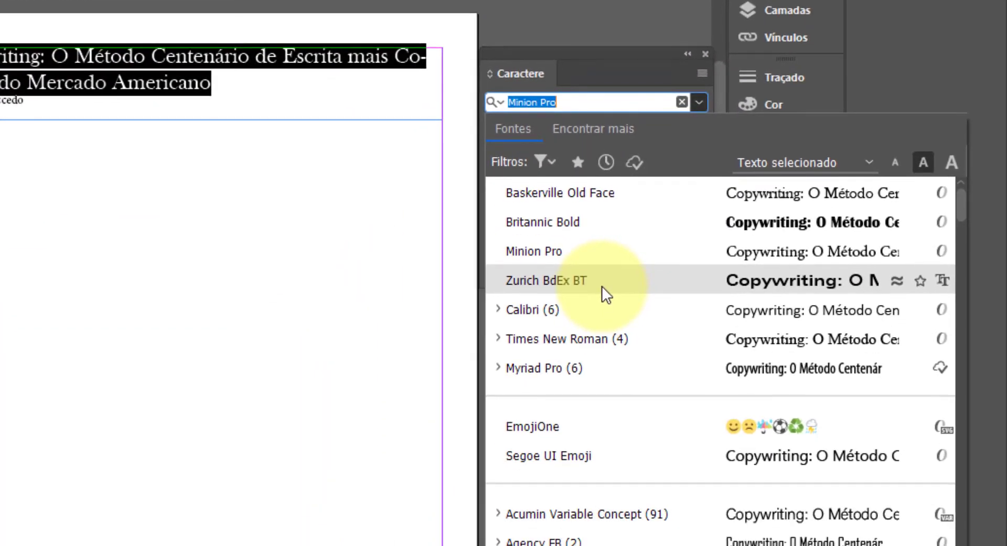
{"action": "scroll", "coordinate": [644, 392], "scroll_direction": "down", "scroll_amount": 5}
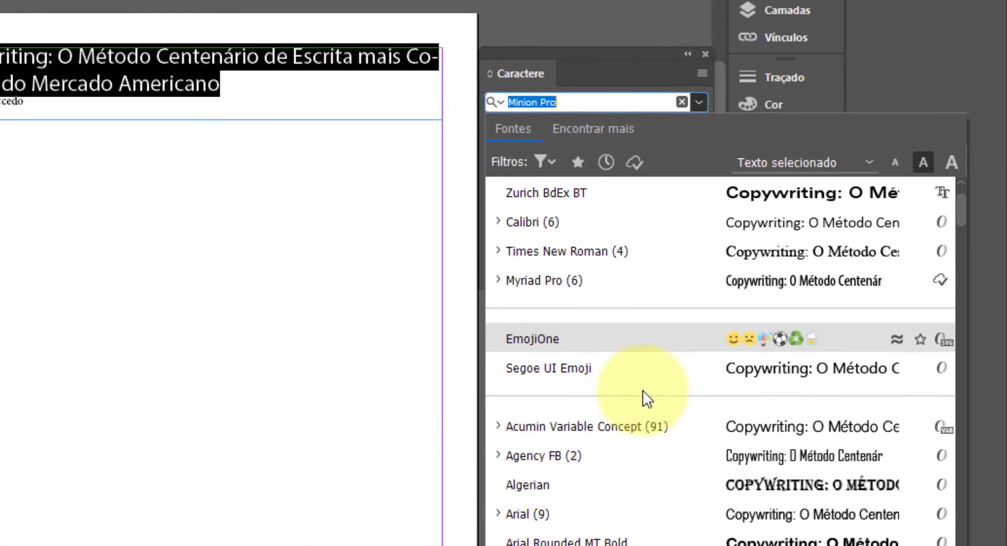
{"action": "scroll", "coordinate": [619, 393], "scroll_direction": "down", "scroll_amount": 5}
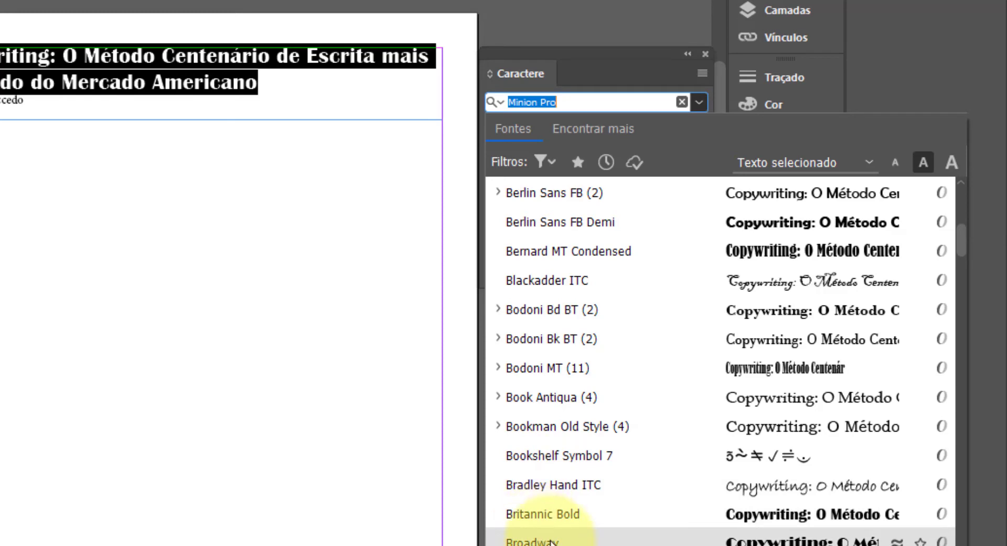
{"action": "left_click", "coordinate": [528, 542]}
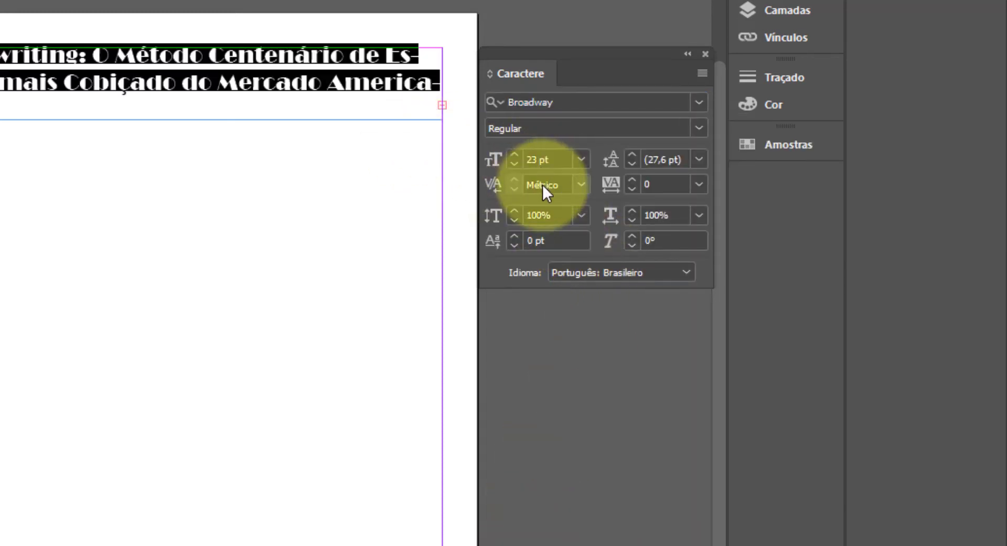
Try larger sizes for the selected title and set its font size to 21 pt.
{"action": "left_click", "coordinate": [512, 151]}
{"action": "left_click", "coordinate": [513, 151]}
{"action": "left_click", "coordinate": [513, 153]}
{"action": "left_click", "coordinate": [513, 152]}
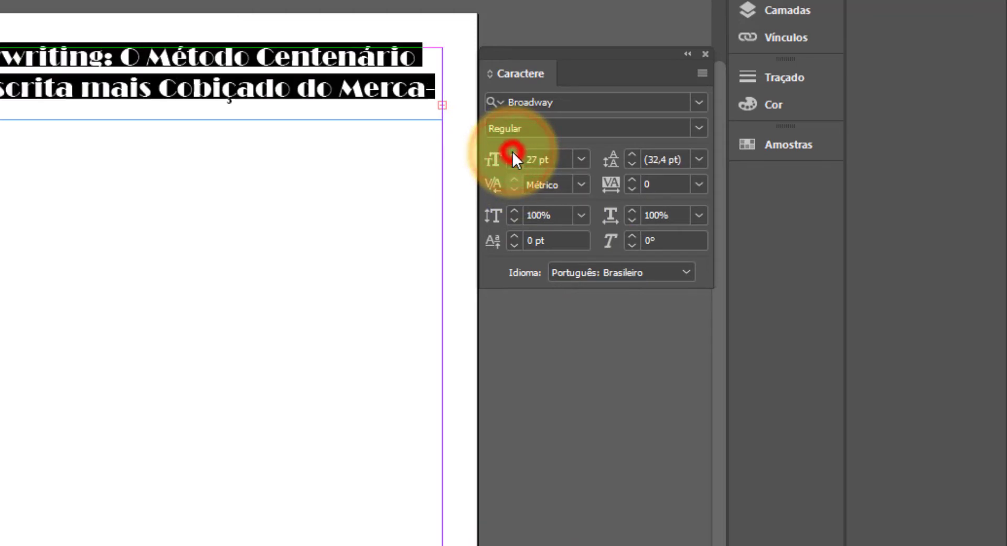
{"action": "left_click", "coordinate": [514, 164]}
{"action": "left_click", "coordinate": [514, 163]}
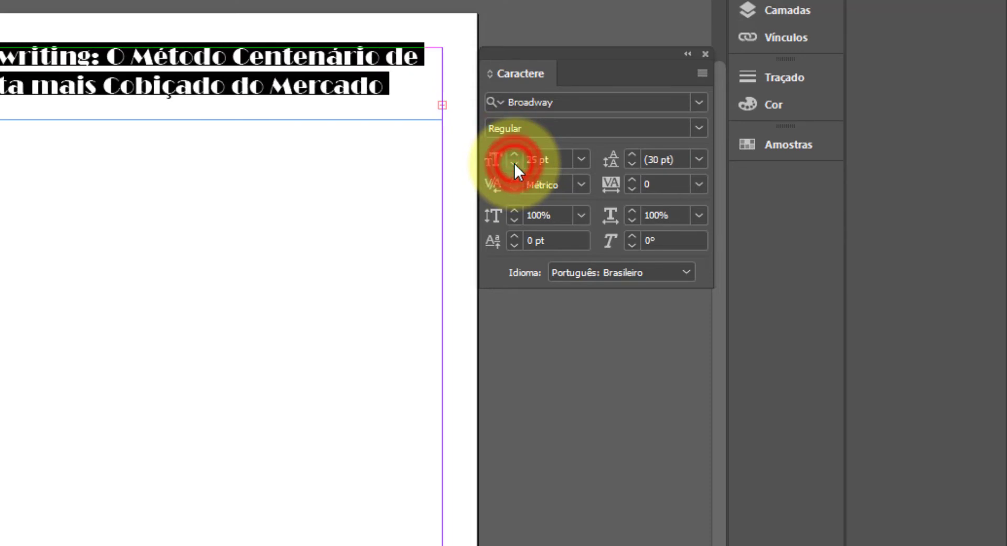
{"action": "left_click", "coordinate": [514, 164]}
{"action": "left_click", "coordinate": [515, 163]}
{"action": "left_click", "coordinate": [514, 163]}
{"action": "left_click", "coordinate": [514, 163]}
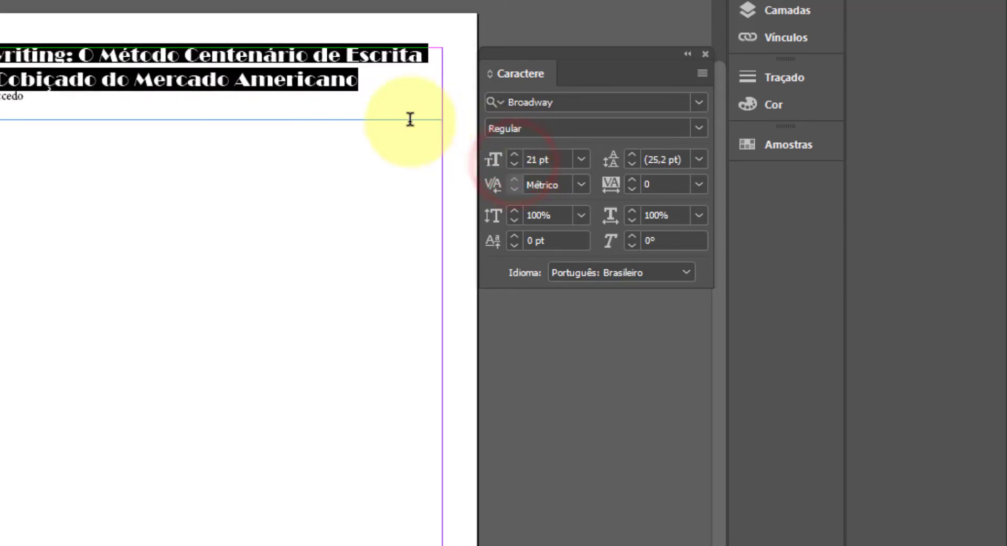
{"action": "left_click", "coordinate": [363, 104]}
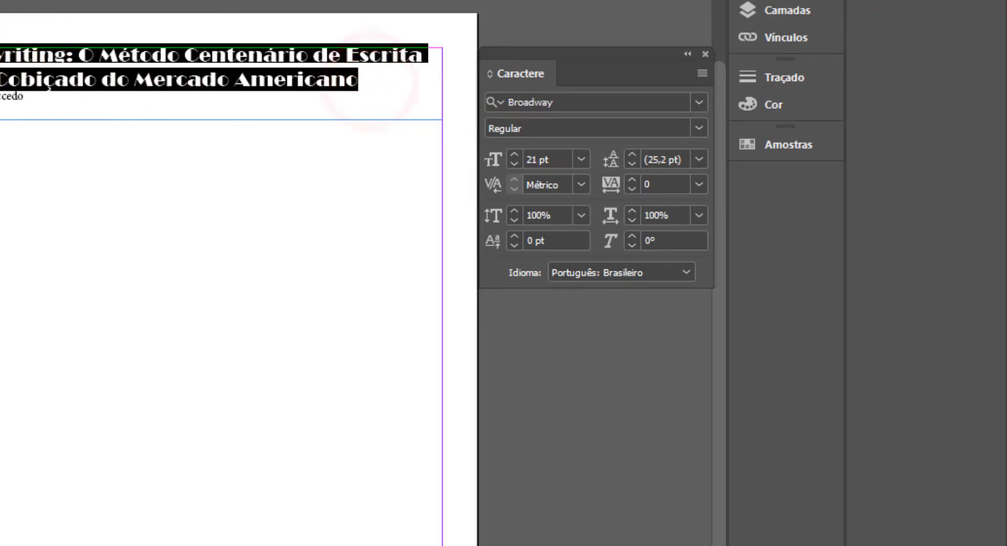
Change the selected title's font to Britannic Bold and deselect the title.
{"action": "left_click", "coordinate": [697, 102]}
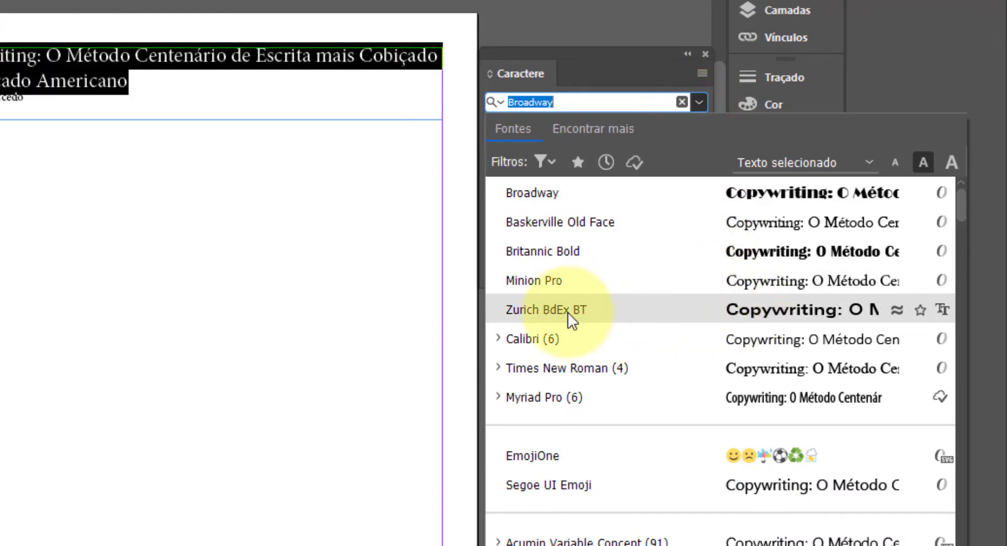
{"action": "left_click", "coordinate": [561, 251]}
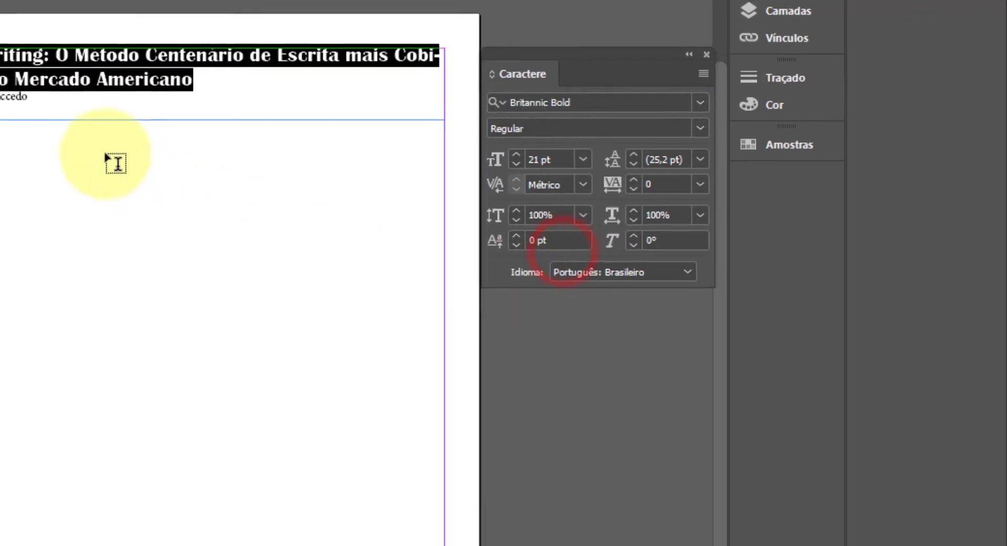
{"action": "left_click", "coordinate": [86, 110]}
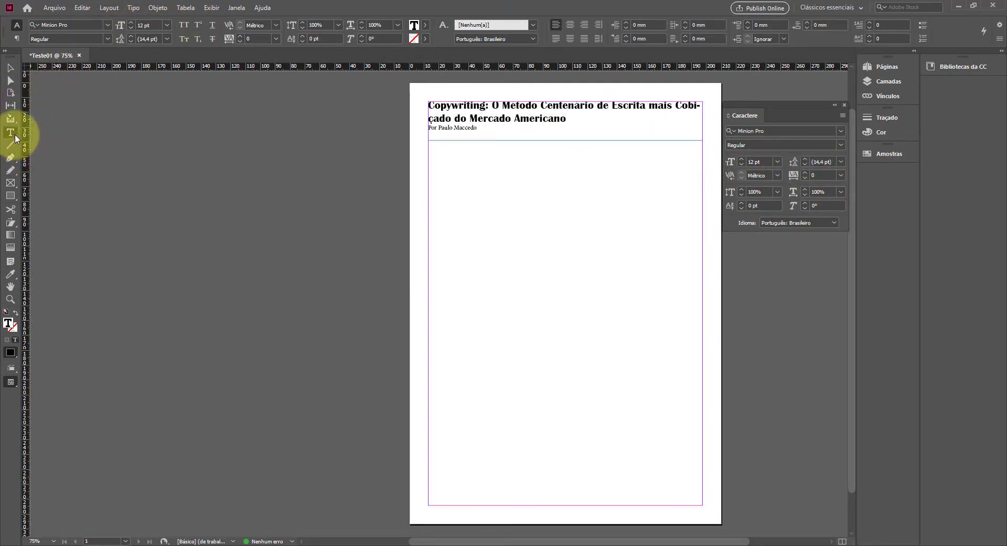
Create a text frame between the margins from below the title down to the lower margin, and fill it with placeholder text.
{"action": "left_click_drag", "start_coordinate": [429, 147], "coordinate": [662, 500]}
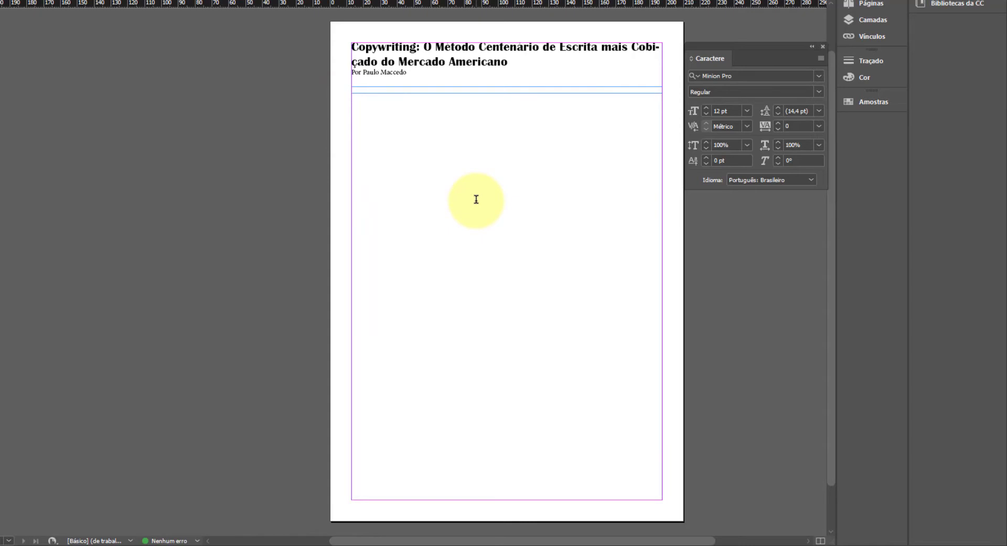
{"action": "right_click", "coordinate": [389, 144]}
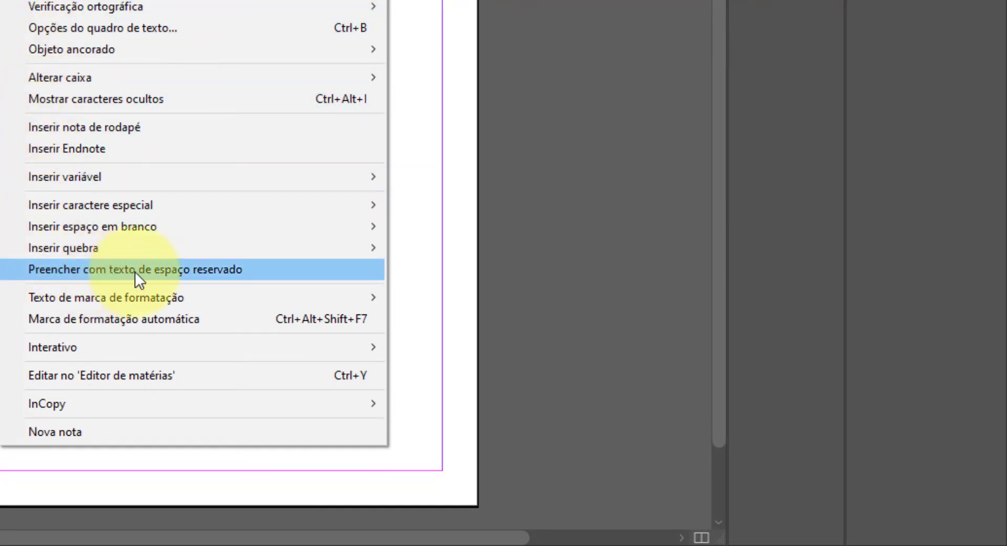
{"action": "left_click", "coordinate": [150, 272]}
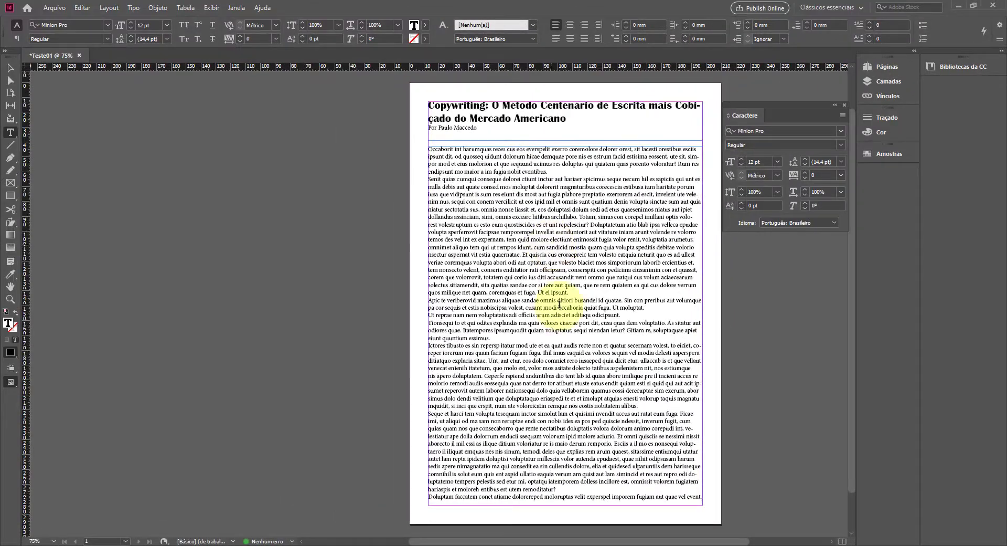
Select the body text, show the Parágrafo (Paragraph) settings and group them with the Caractere settings, leaving Parágrafo in front.
{"action": "left_click_drag", "start_coordinate": [577, 497], "coordinate": [411, 143]}
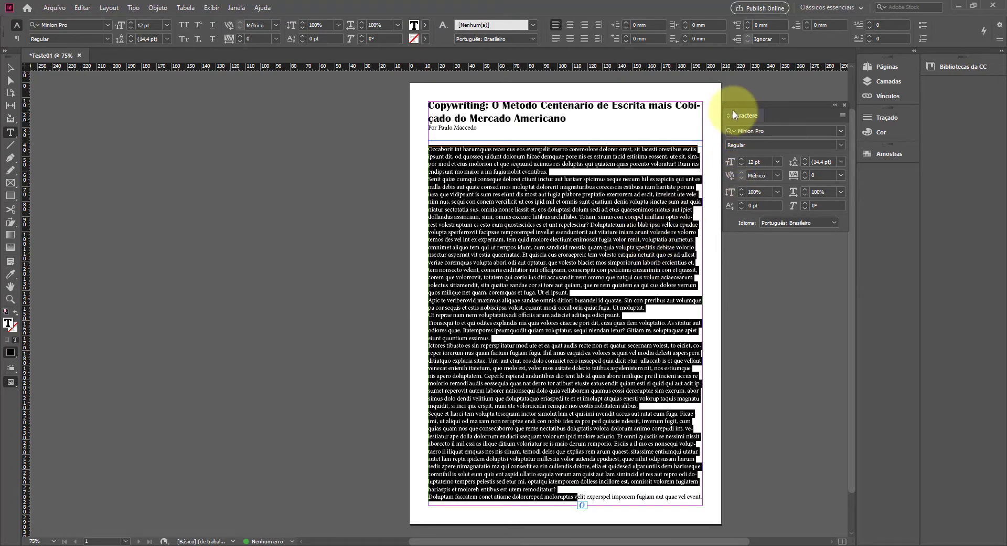
{"action": "left_click", "coordinate": [236, 7]}
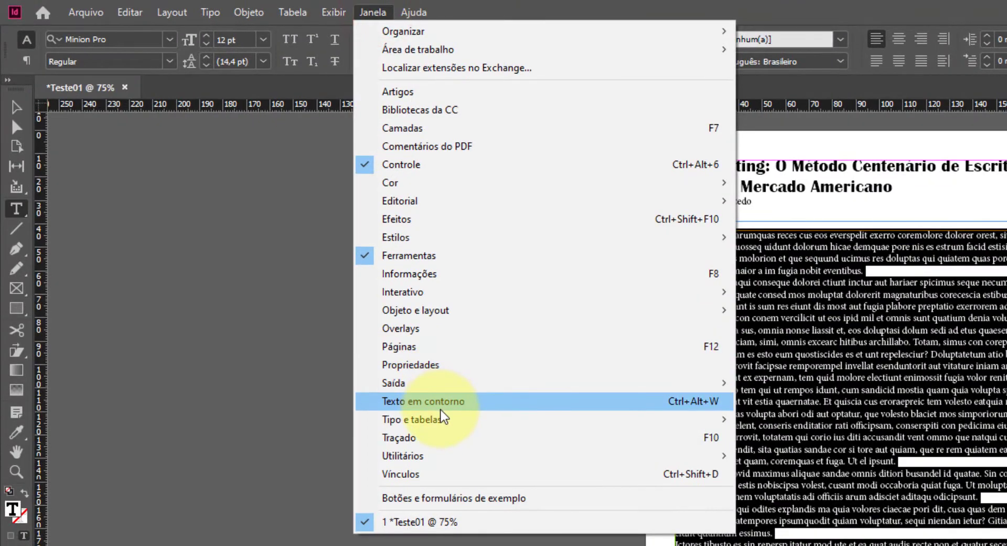
{"action": "mouse_move", "coordinate": [373, 353]}
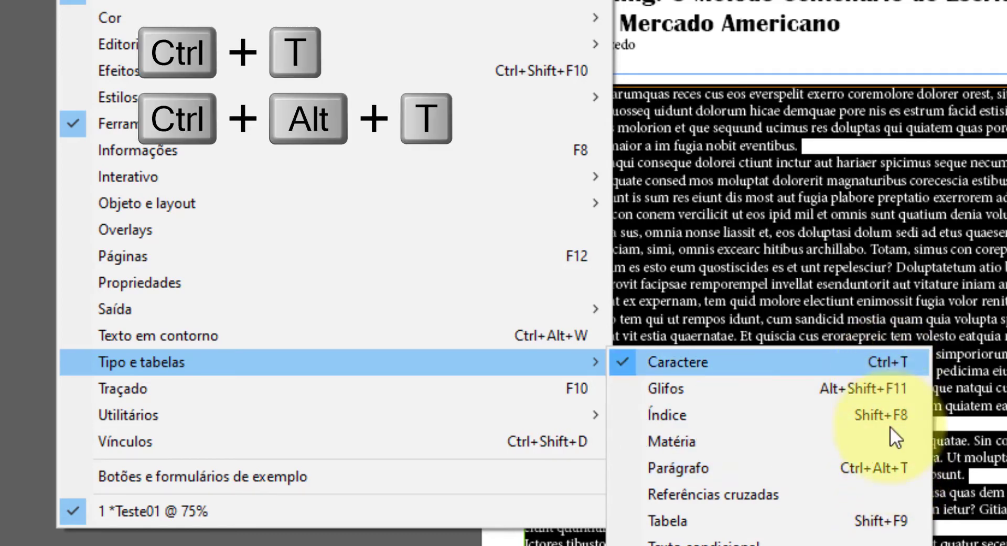
{"action": "left_click", "coordinate": [890, 468]}
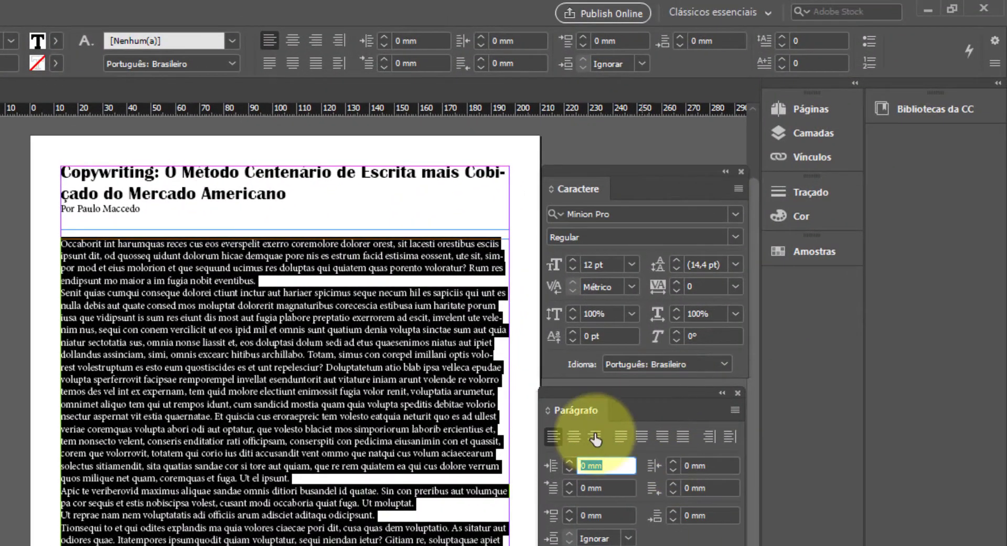
{"action": "left_click_drag", "start_coordinate": [562, 415], "coordinate": [659, 184]}
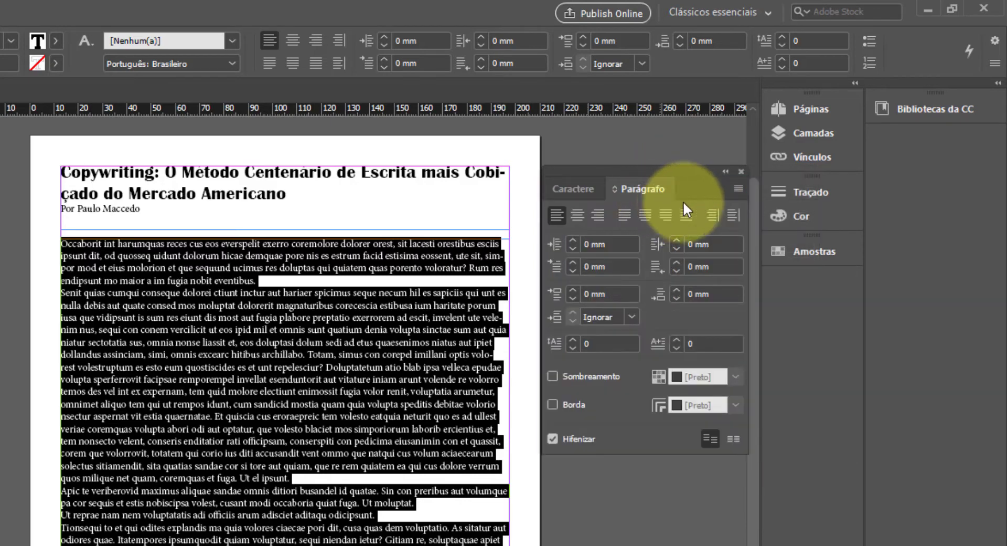
{"action": "left_click", "coordinate": [576, 189]}
{"action": "left_click", "coordinate": [647, 187]}
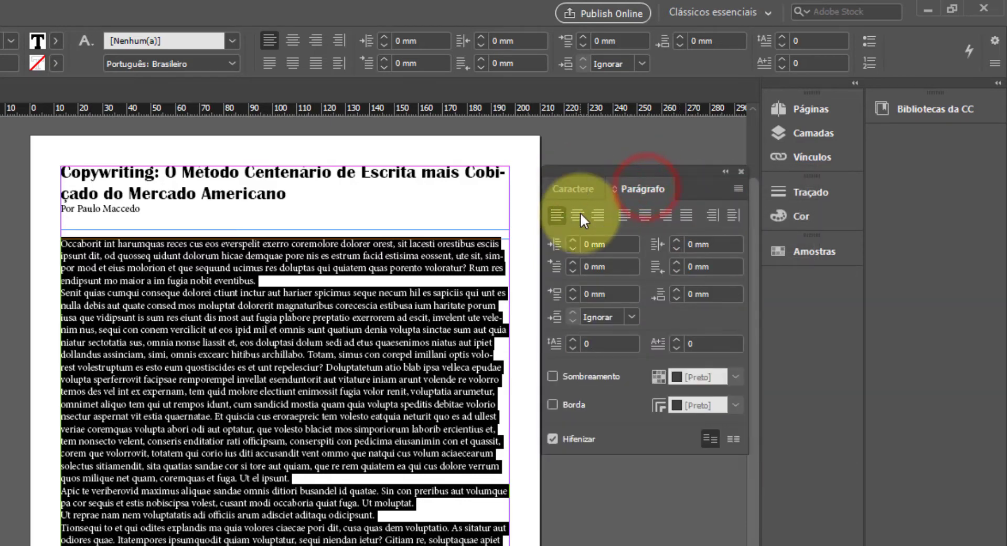
{"action": "left_click", "coordinate": [581, 193]}
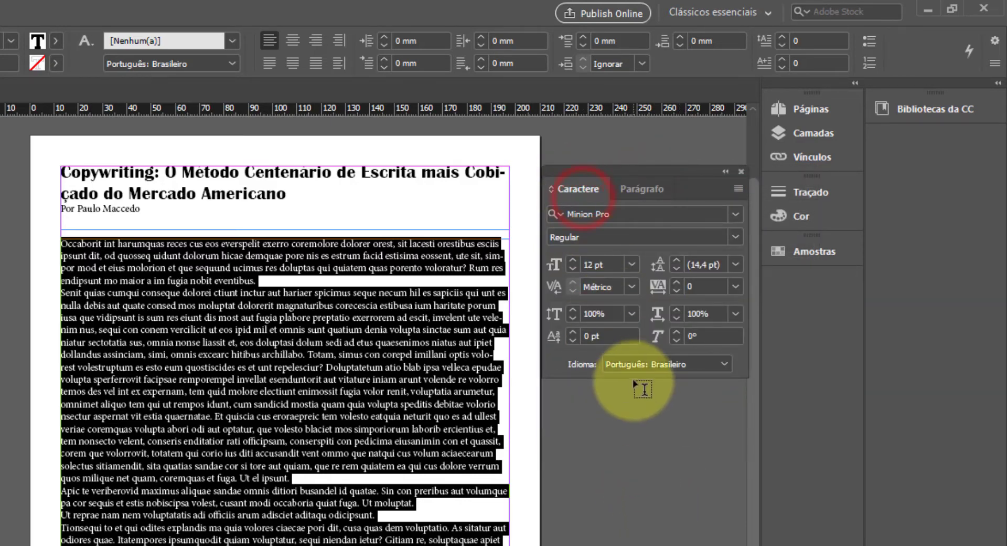
{"action": "left_click", "coordinate": [641, 190]}
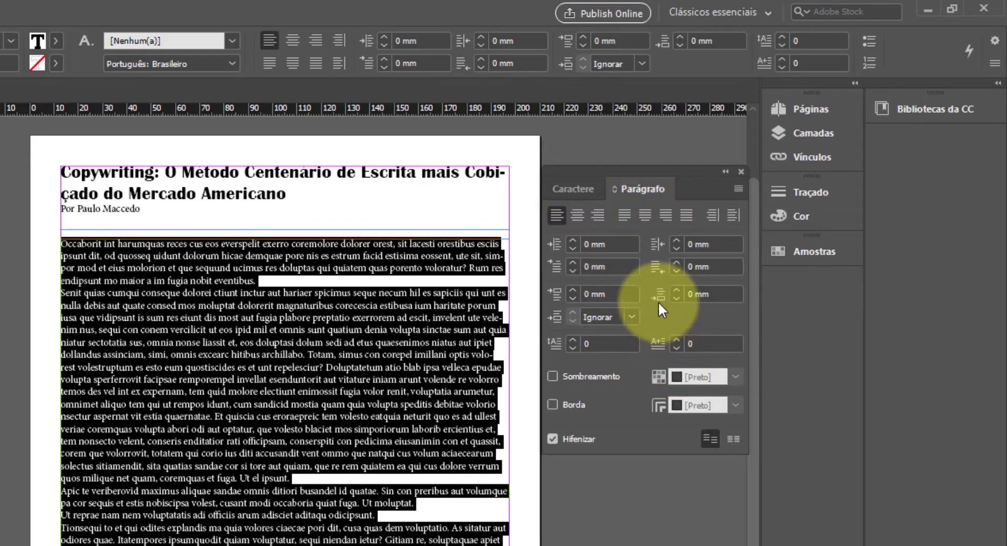
Save the current panel arrangement as a new workspace named with the owner's first name, capturing panel locations and menu customization.
{"action": "left_click", "coordinate": [766, 13]}
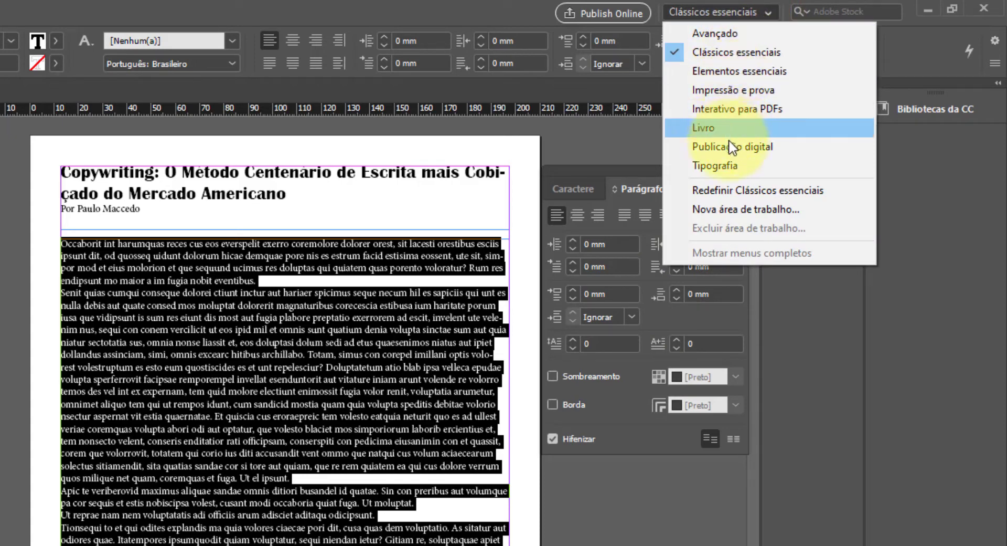
{"action": "left_click", "coordinate": [768, 209]}
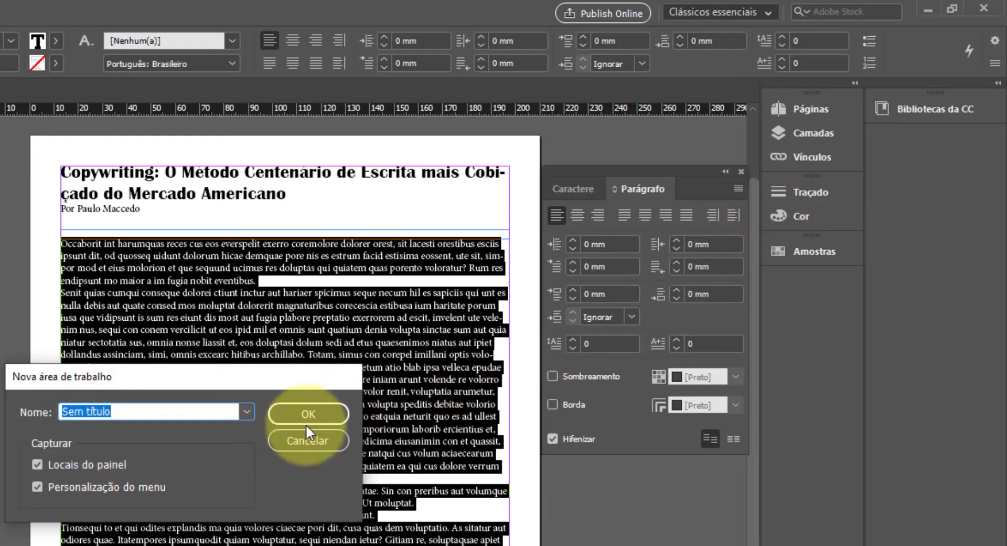
{"action": "type", "text": "R"}
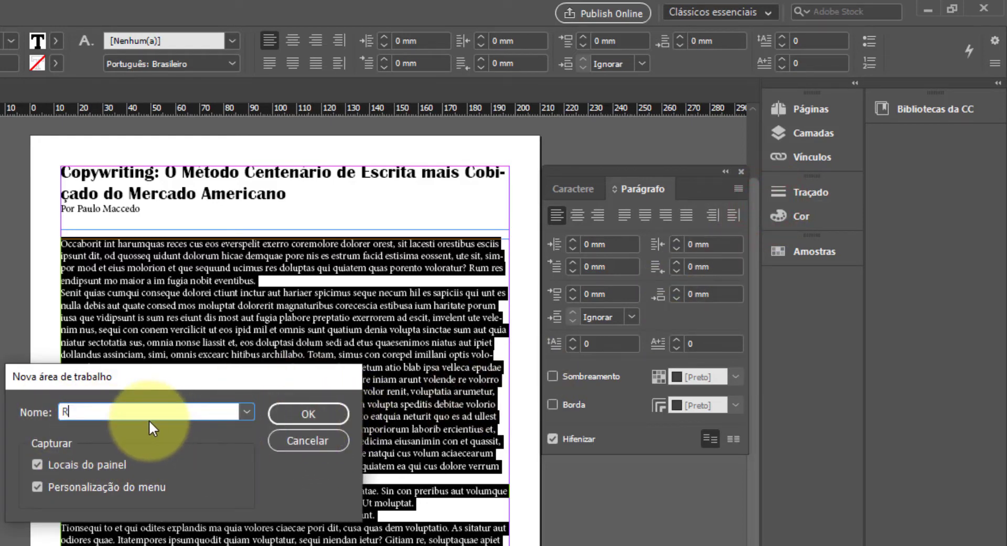
{"action": "type", "text": "icardo"}
{"action": "left_click", "coordinate": [296, 410]}
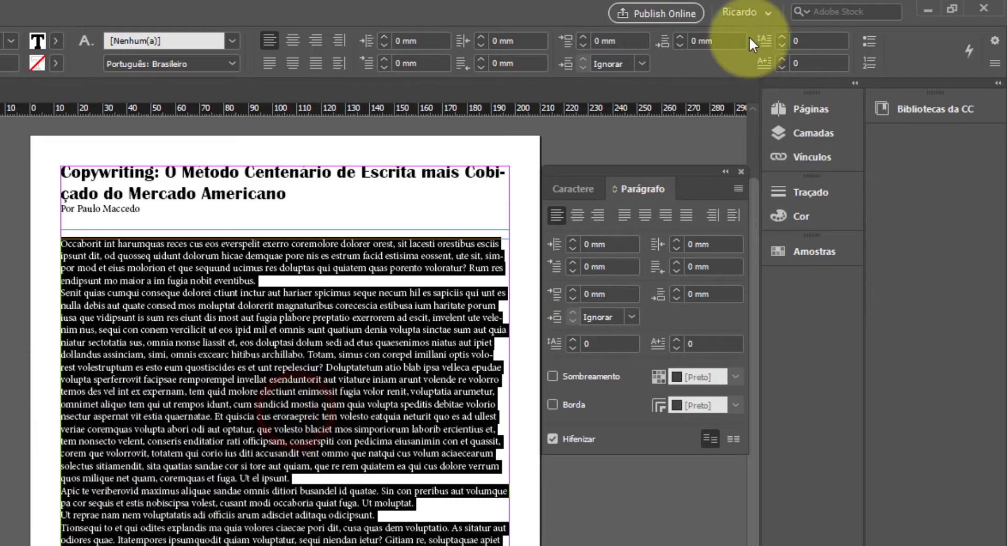
{"action": "left_click", "coordinate": [770, 11]}
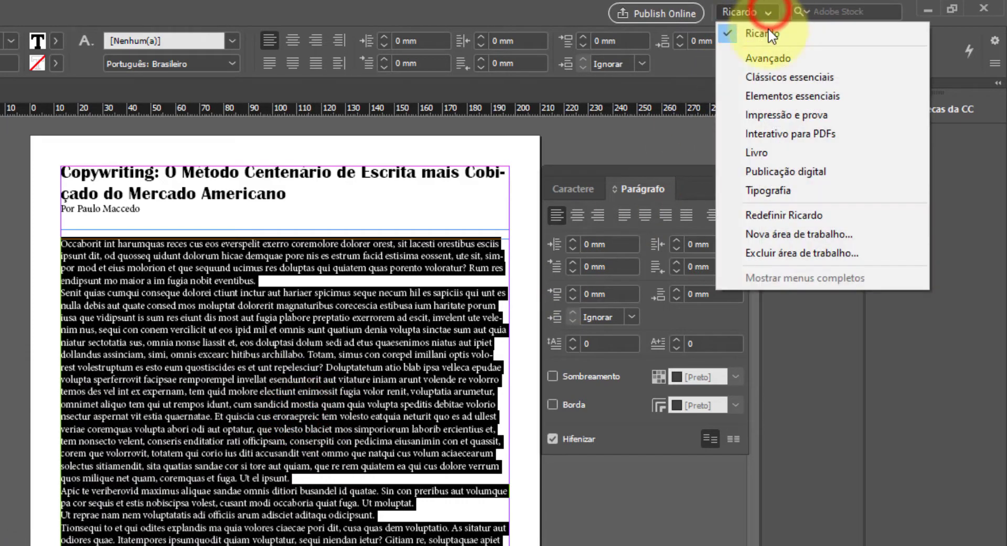
{"action": "left_click", "coordinate": [679, 170]}
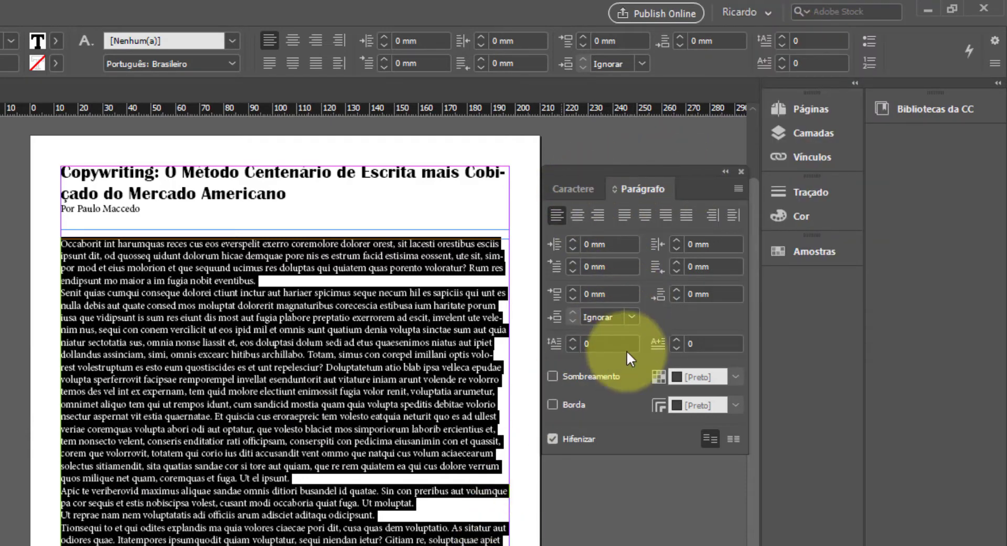
Justify the selected body text with the last line aligned left, and deselect it.
{"action": "left_click", "coordinate": [624, 216]}
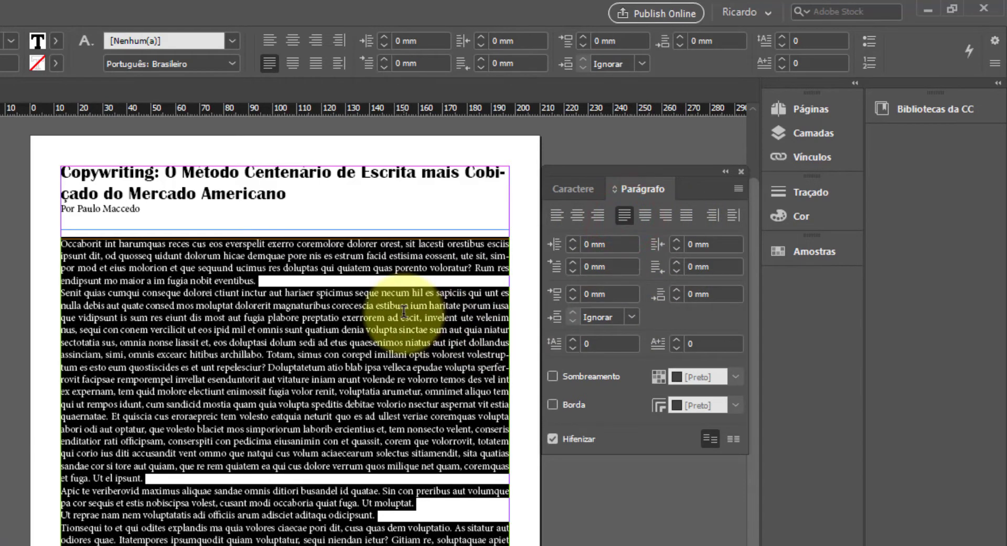
{"action": "key", "text": "Escape"}
{"action": "left_click", "coordinate": [165, 139]}
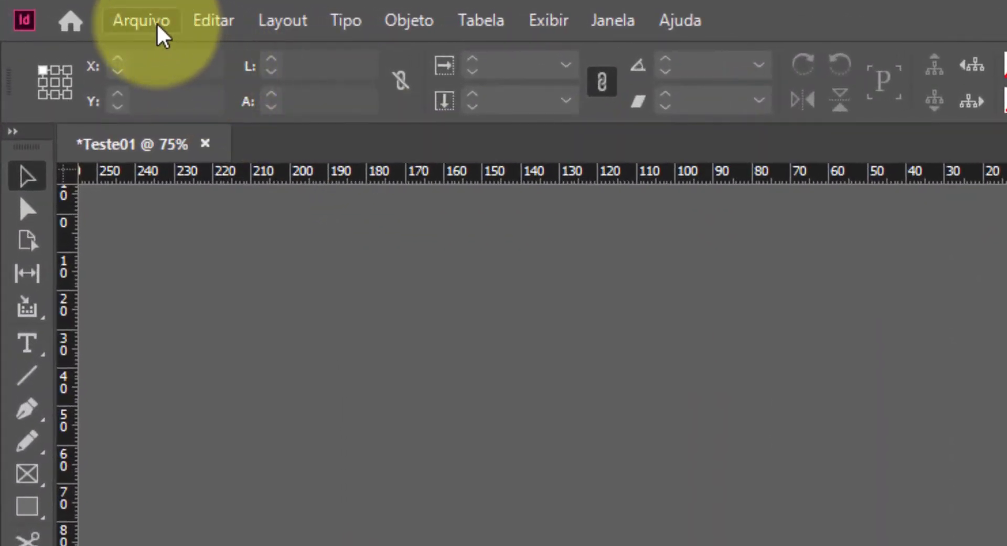
Place the image 81hqWq8FWTL.jpg over the body text at about 101.6 × 146 mm and shift it slightly right.
{"action": "left_click", "coordinate": [60, 7]}
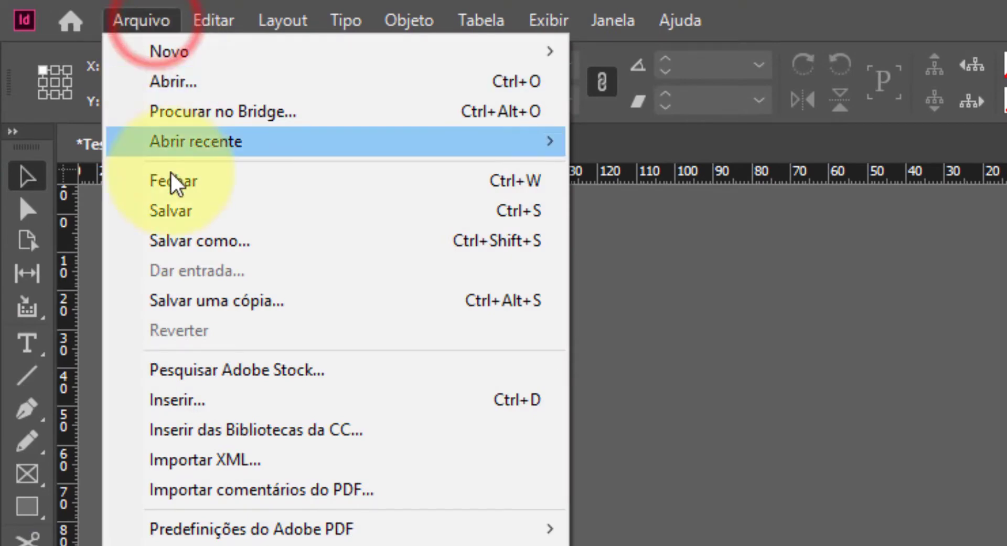
{"action": "left_click", "coordinate": [181, 399]}
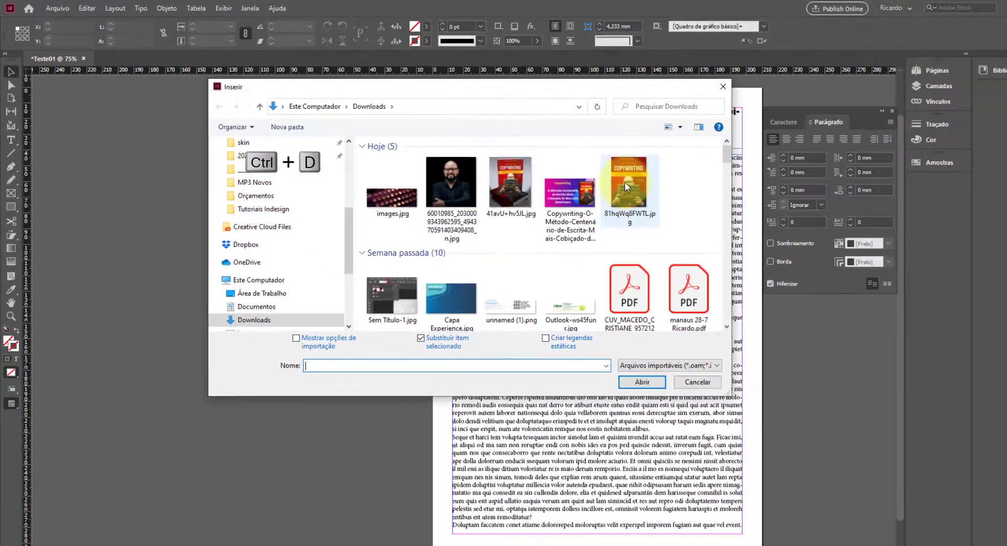
{"action": "left_click", "coordinate": [596, 176]}
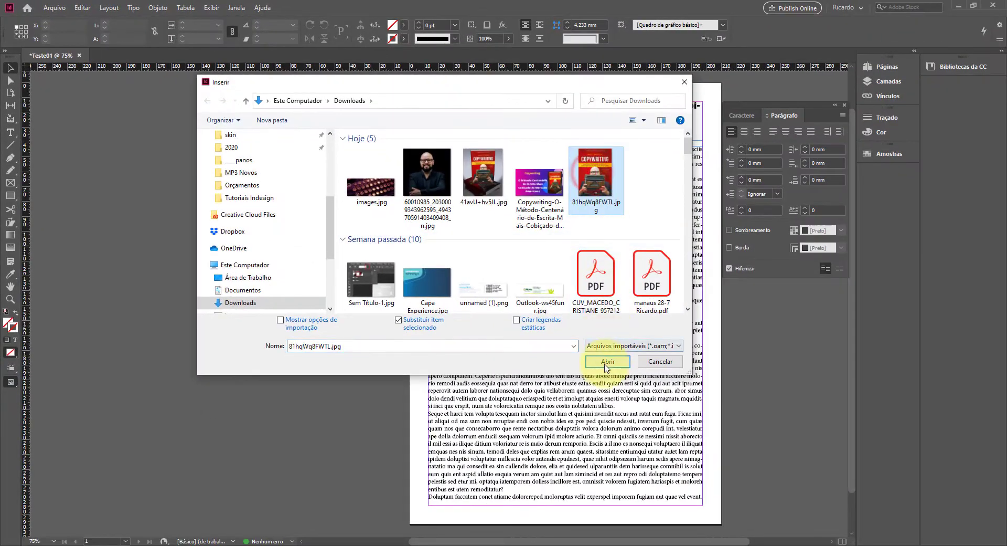
{"action": "left_click", "coordinate": [607, 362]}
{"action": "left_click", "coordinate": [456, 191]}
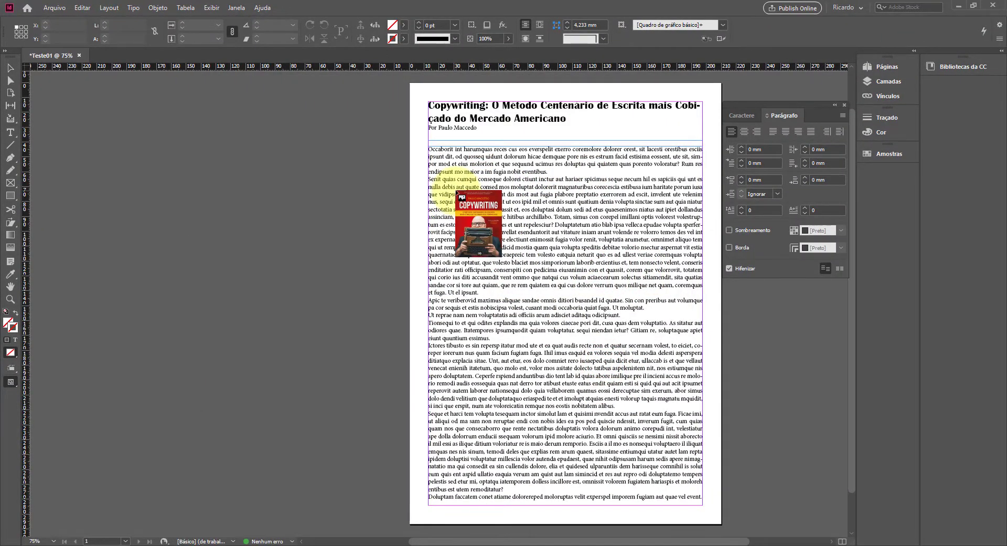
{"action": "left_click_drag", "start_coordinate": [456, 192], "coordinate": [607, 407]}
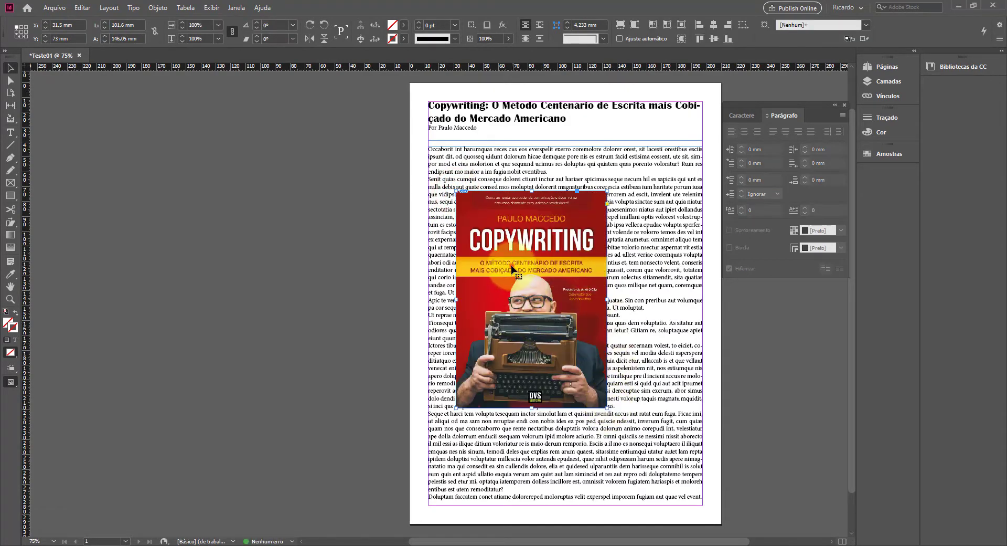
{"action": "left_click_drag", "start_coordinate": [511, 272], "coordinate": [543, 272]}
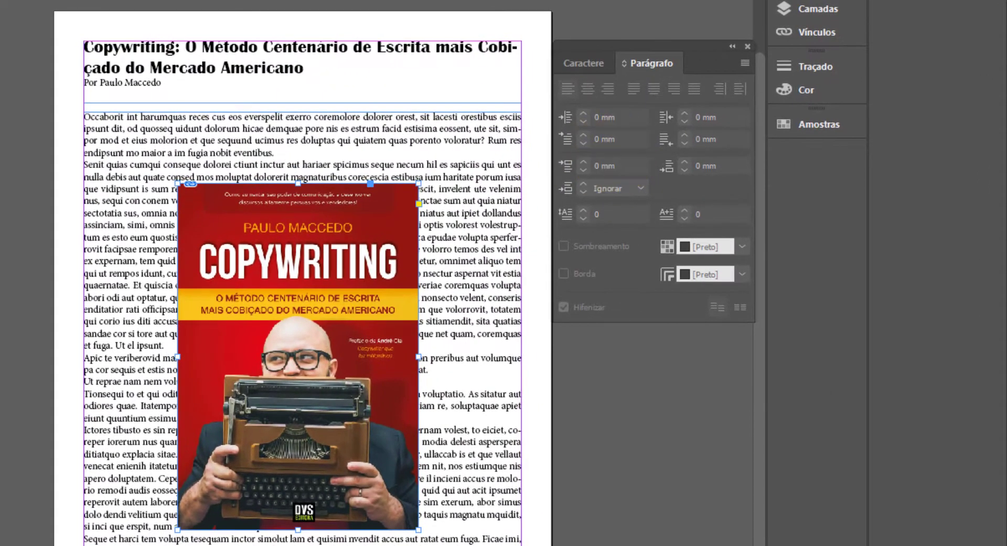
Show the Texto em contorno (Text Wrap) settings and group them with the Caractere and Parágrafo settings.
{"action": "left_click", "coordinate": [64, 12]}
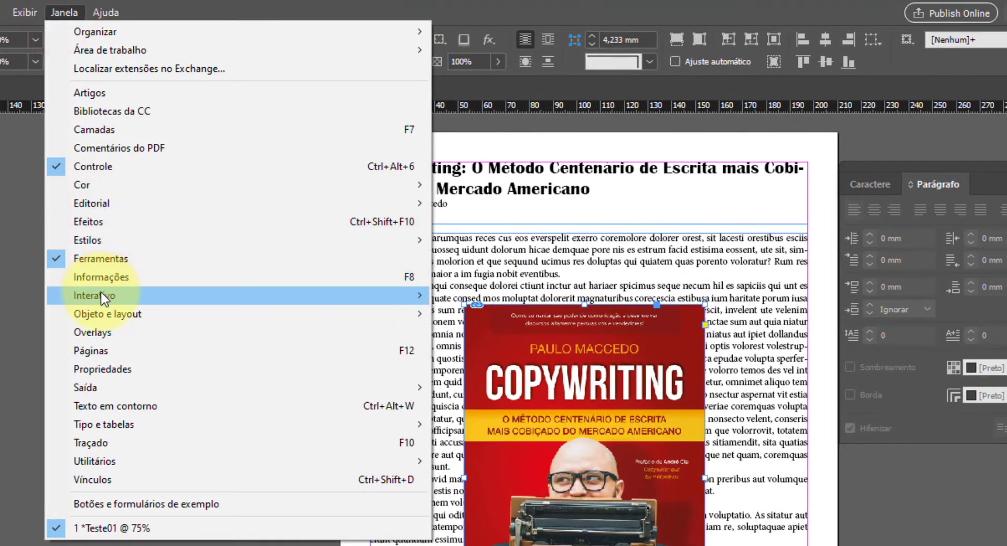
{"action": "left_click", "coordinate": [143, 408]}
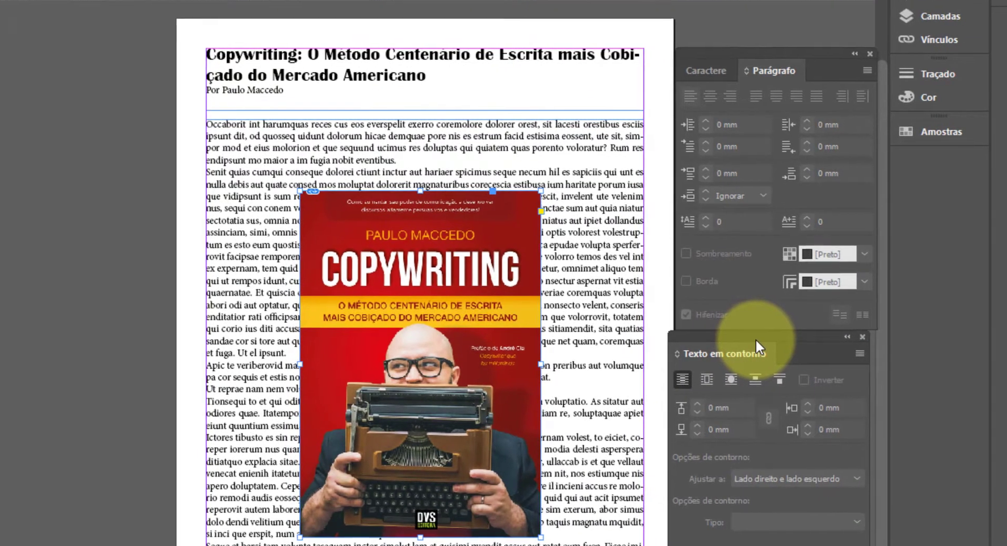
{"action": "left_click_drag", "start_coordinate": [755, 346], "coordinate": [780, 69]}
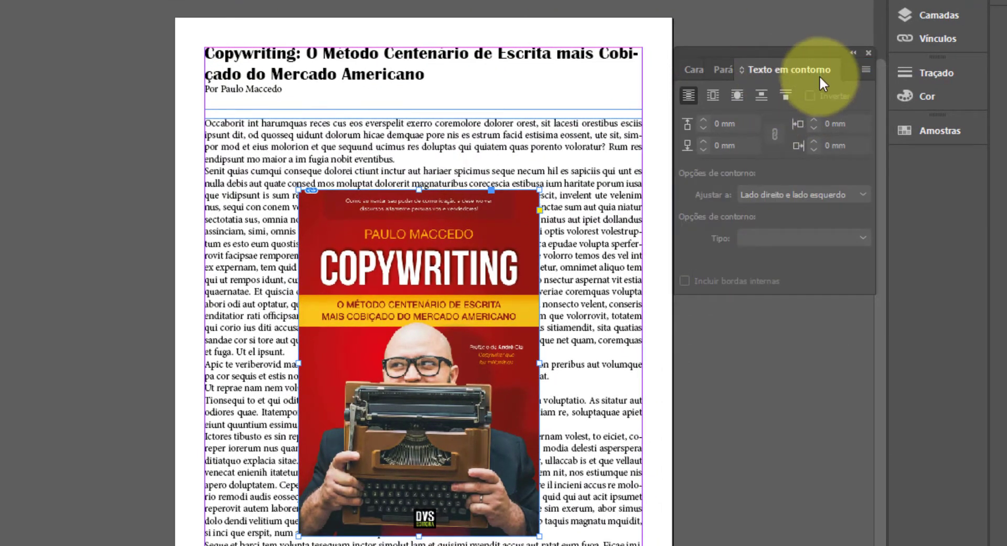
Wrap the body text around the cover image's bounding box with a linked 7 mm offset on all four sides.
{"action": "left_click", "coordinate": [712, 99]}
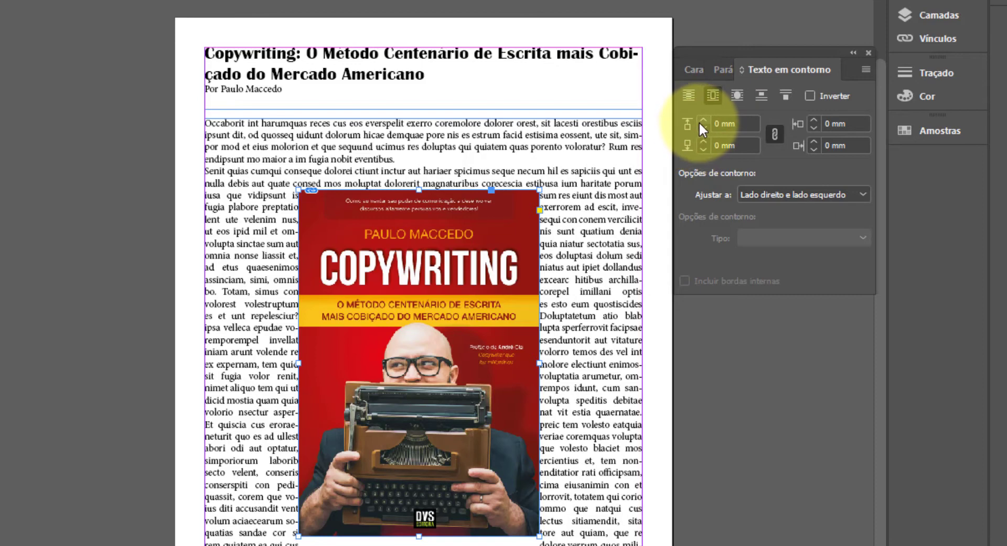
{"action": "left_click", "coordinate": [705, 118]}
{"action": "left_click", "coordinate": [706, 117]}
{"action": "left_click", "coordinate": [706, 117]}
{"action": "left_click", "coordinate": [707, 116]}
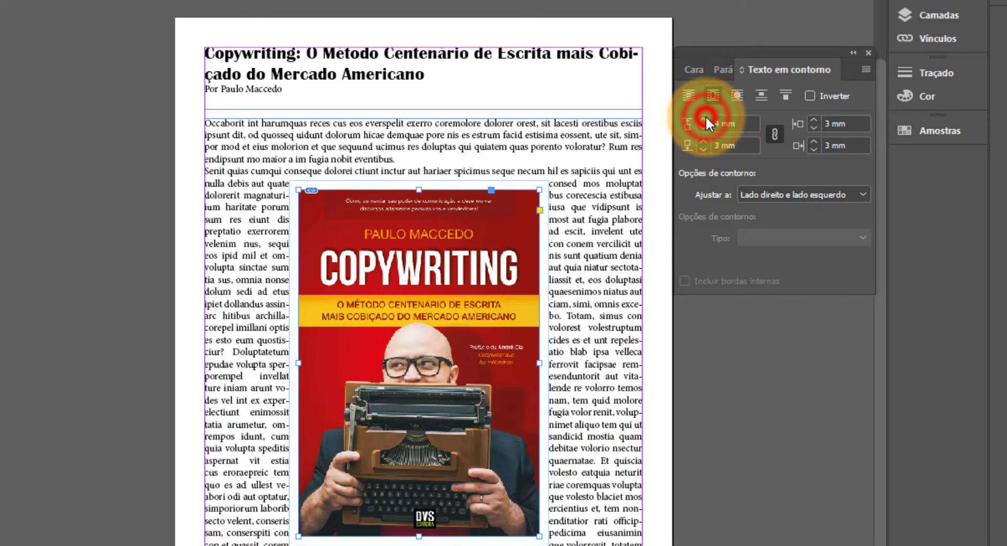
{"action": "left_click", "coordinate": [707, 117]}
{"action": "left_click", "coordinate": [706, 116]}
{"action": "left_click", "coordinate": [707, 116]}
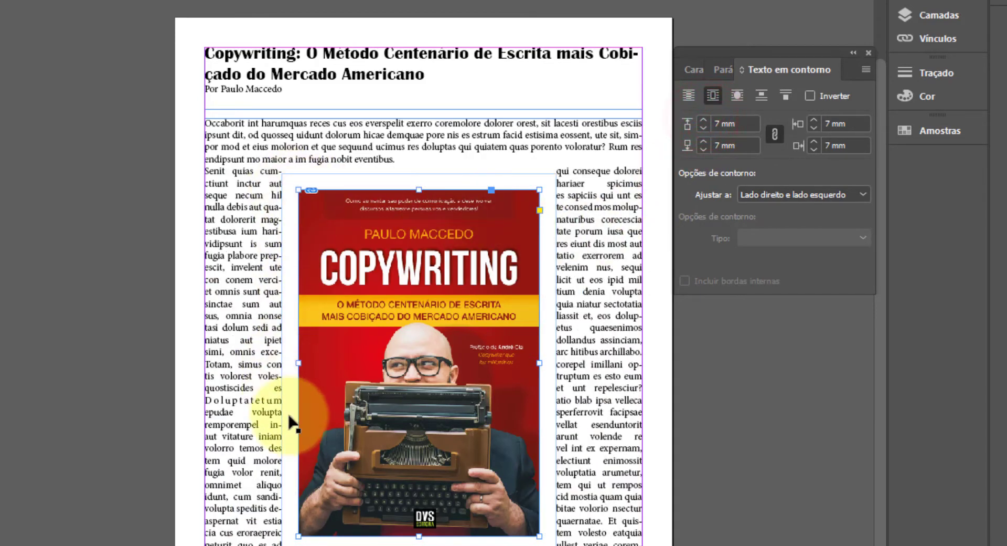
Duplicate the wrapped cover image, tilt the copy counterclockwise and position it overlapping the original across the page's right edge.
{"action": "left_click", "coordinate": [413, 391]}
{"action": "key", "text": "ctrl+z"}
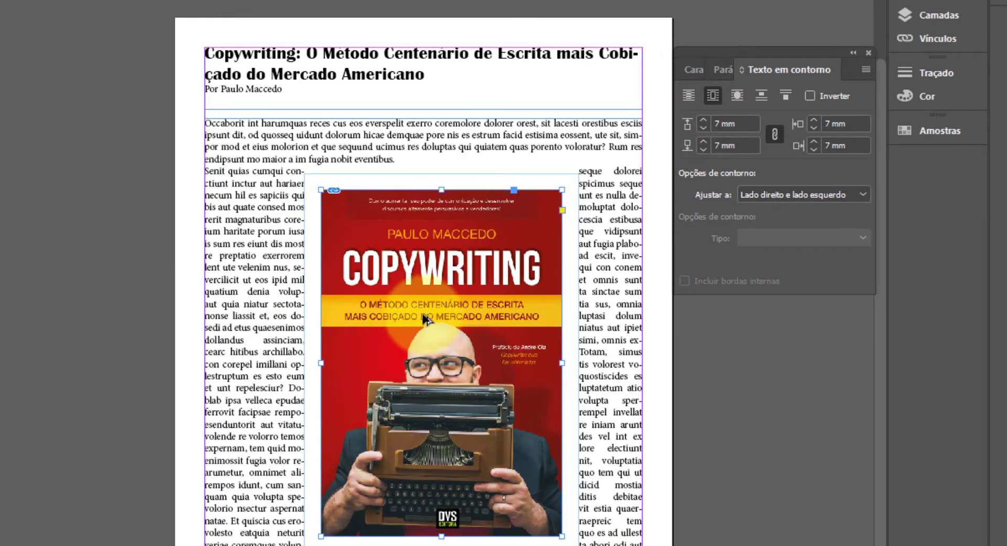
{"action": "left_click_drag", "start_coordinate": [425, 318], "coordinate": [614, 379]}
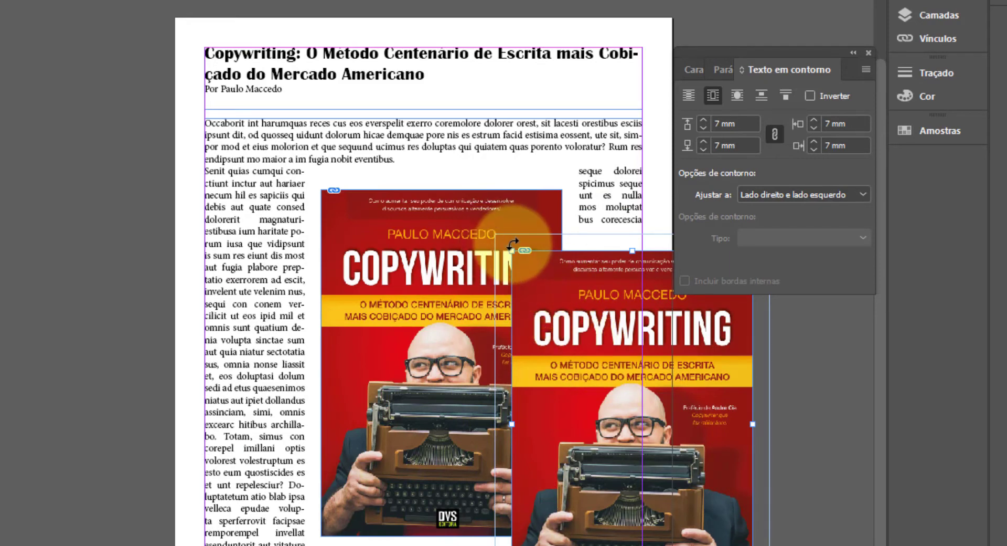
{"action": "left_click_drag", "start_coordinate": [513, 244], "coordinate": [590, 385]}
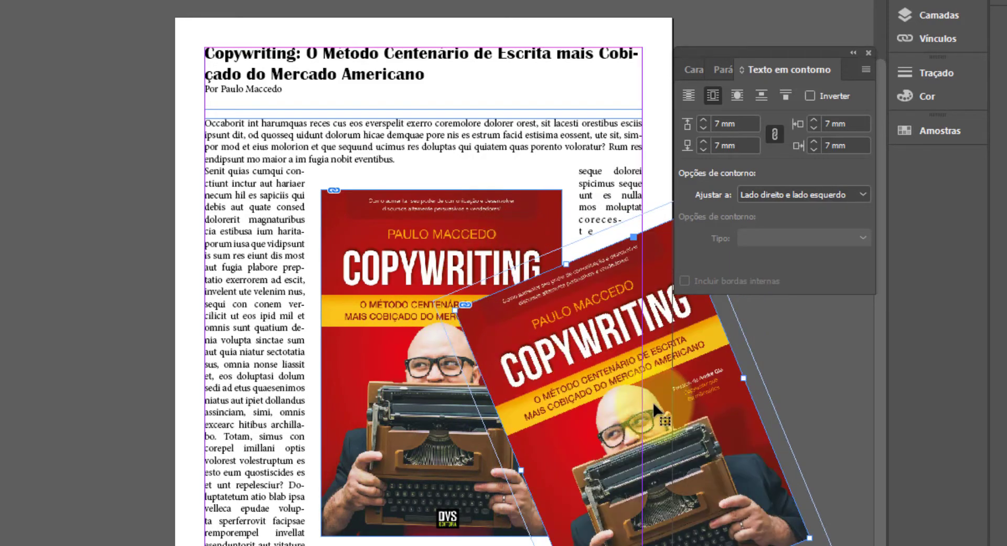
{"action": "left_click_drag", "start_coordinate": [656, 410], "coordinate": [638, 327]}
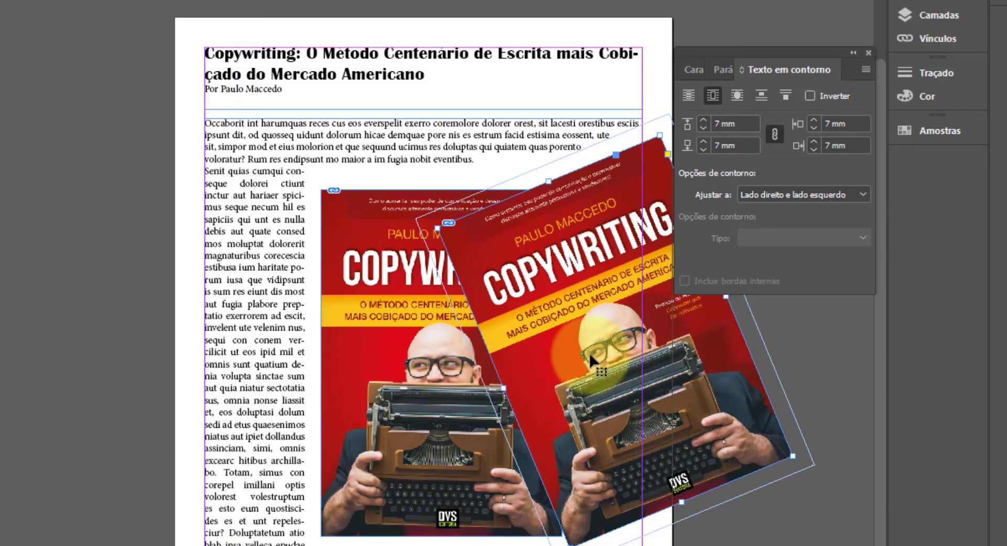
{"action": "left_click", "coordinate": [89, 359]}
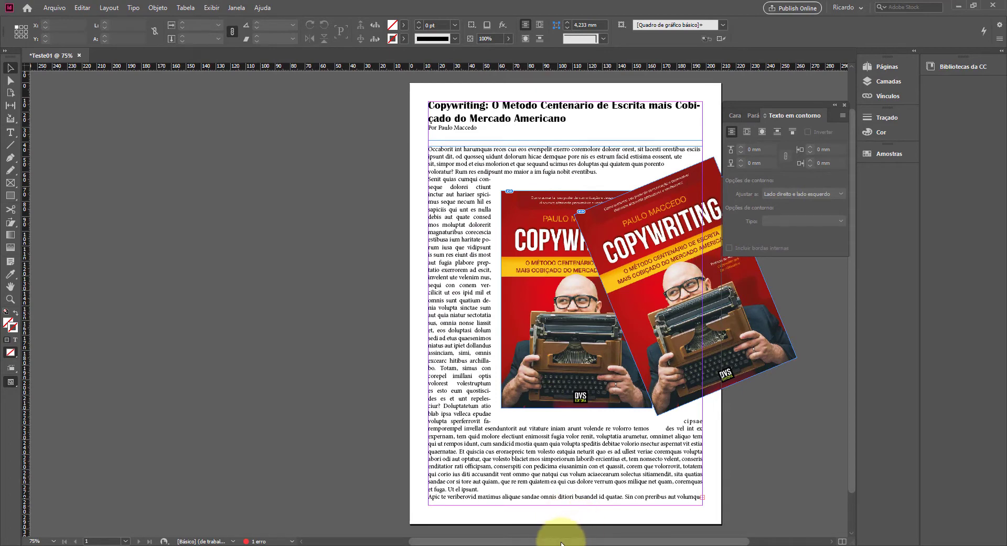
Check the page in preview mode without guides or anything beyond the page edge, and return to normal view.
{"action": "left_click_drag", "start_coordinate": [561, 543], "coordinate": [621, 542]}
{"action": "key", "text": "w"}
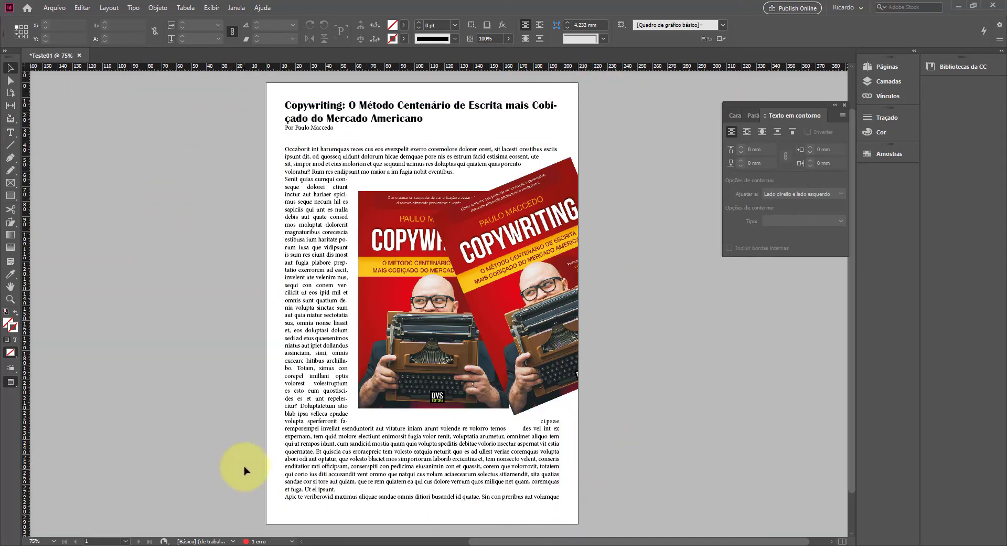
{"action": "key", "text": "w"}
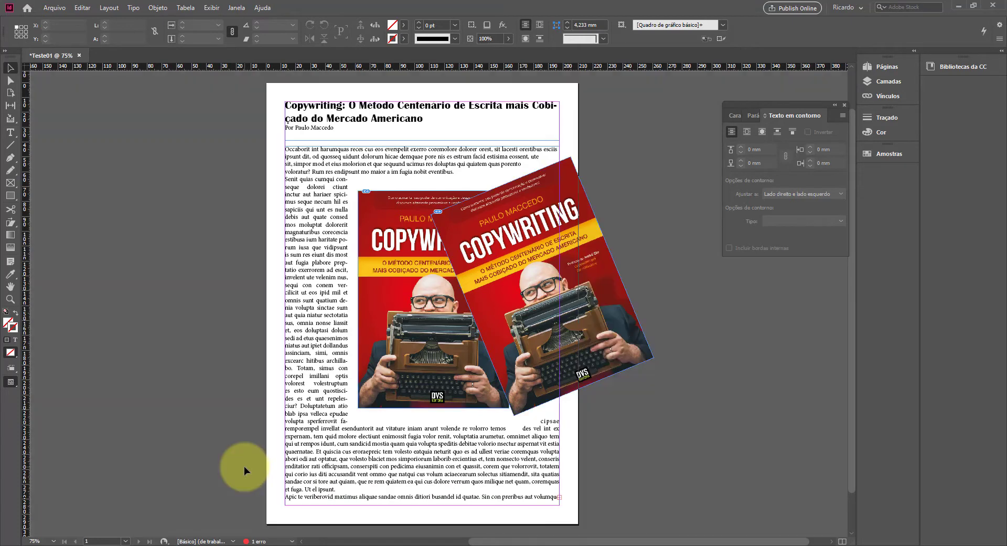
{"action": "key", "text": "w"}
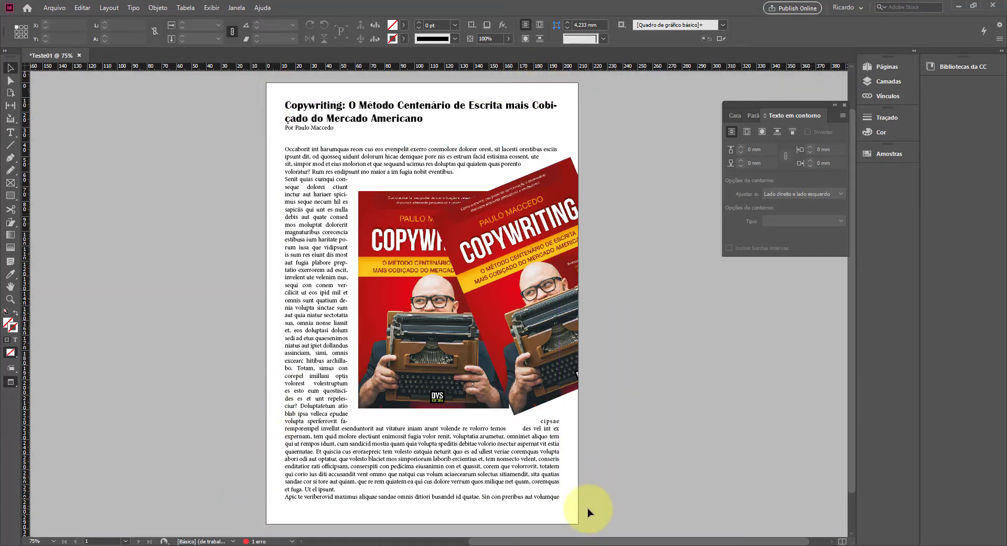
{"action": "key", "text": "w"}
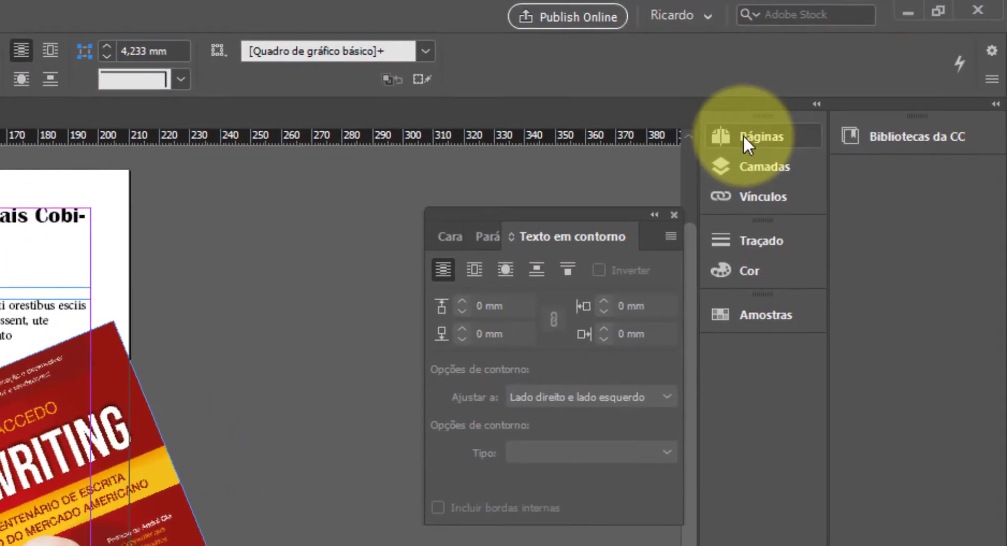
Add three new pages after page 1 using the Páginas (Pages) settings.
{"action": "left_click", "coordinate": [744, 138]}
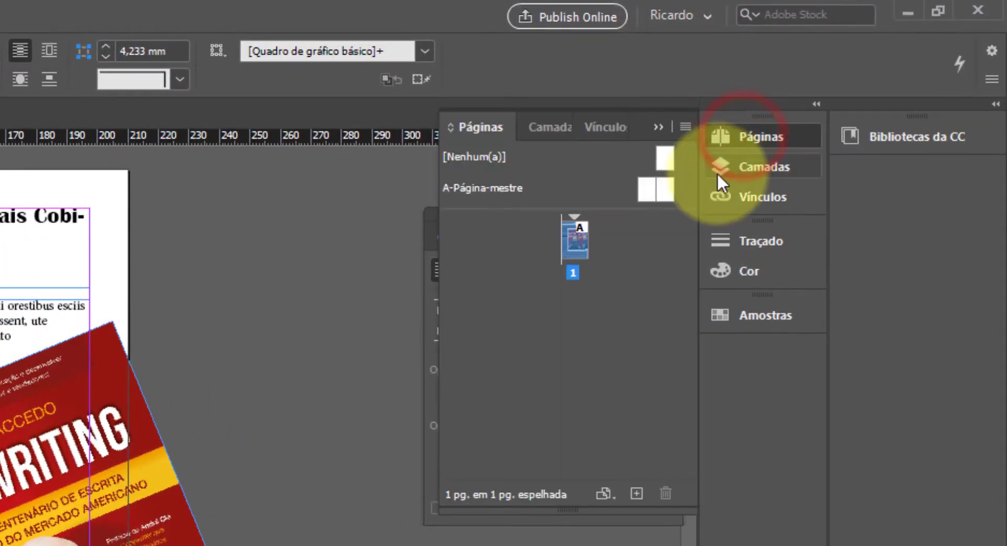
{"action": "left_click", "coordinate": [632, 266]}
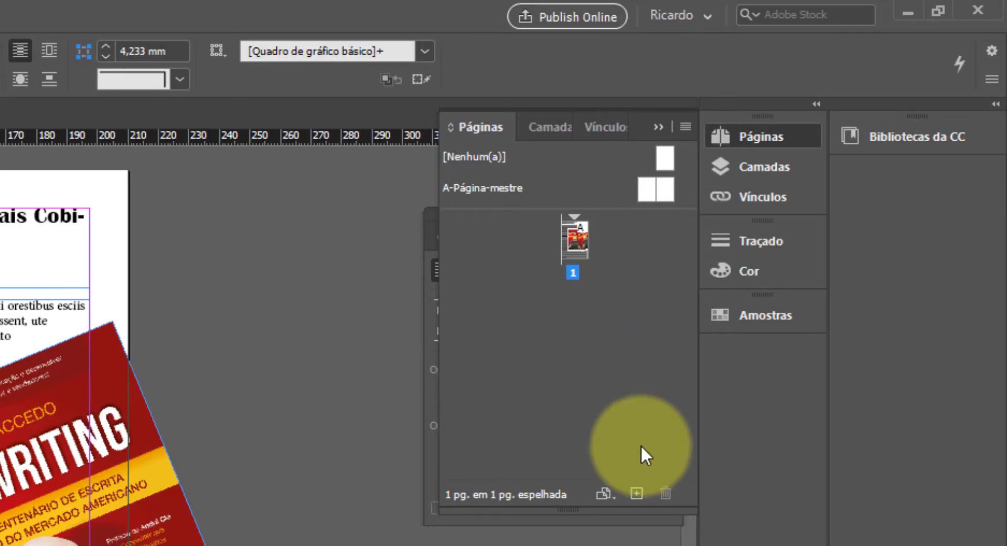
{"action": "left_click", "coordinate": [637, 494]}
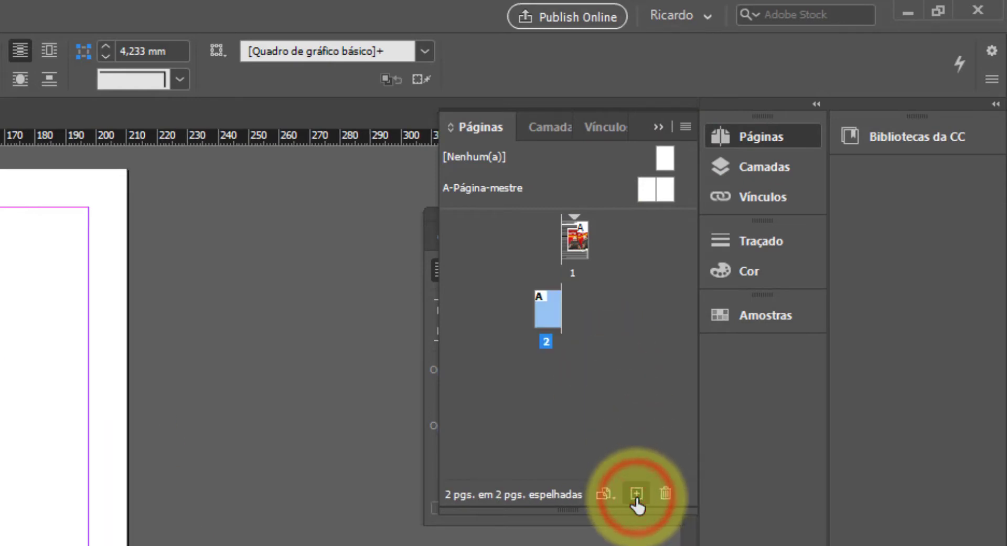
{"action": "left_click", "coordinate": [637, 495]}
{"action": "left_click", "coordinate": [637, 494]}
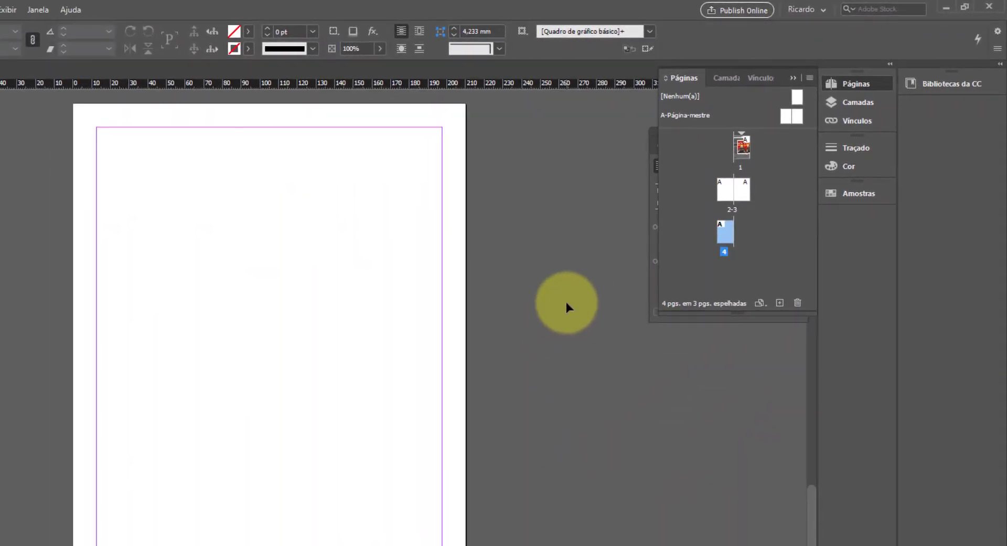
Examine the arrangement of all page spreads in the document, and focus on the spread of pages 2-3.
{"action": "key", "text": "ctrl+minus"}
{"action": "key", "text": "ctrl+minus"}
{"action": "key", "text": "ctrl+minus"}
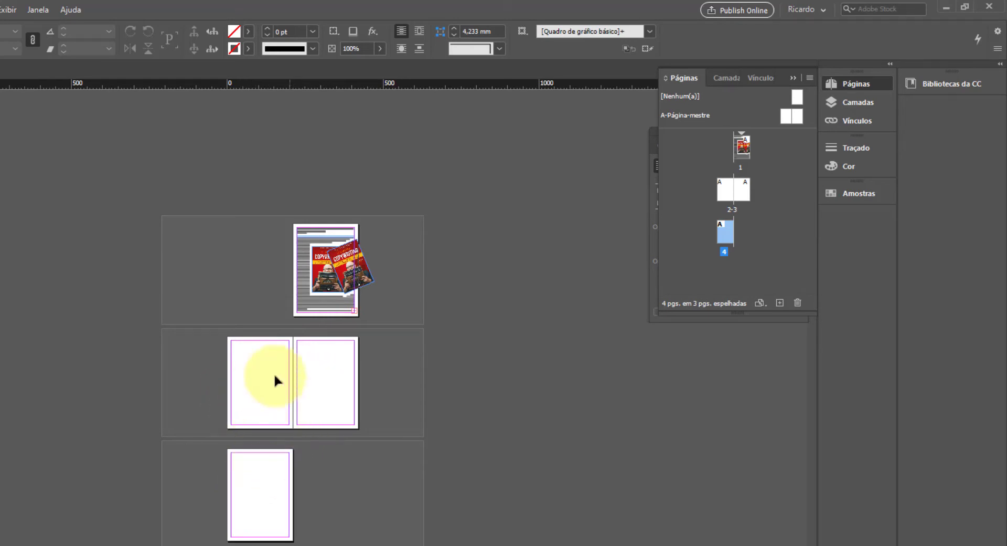
{"action": "left_click", "coordinate": [266, 360]}
{"action": "key", "text": "ctrl+plus"}
{"action": "key", "text": "ctrl+plus"}
{"action": "key", "text": "ctrl+plus"}
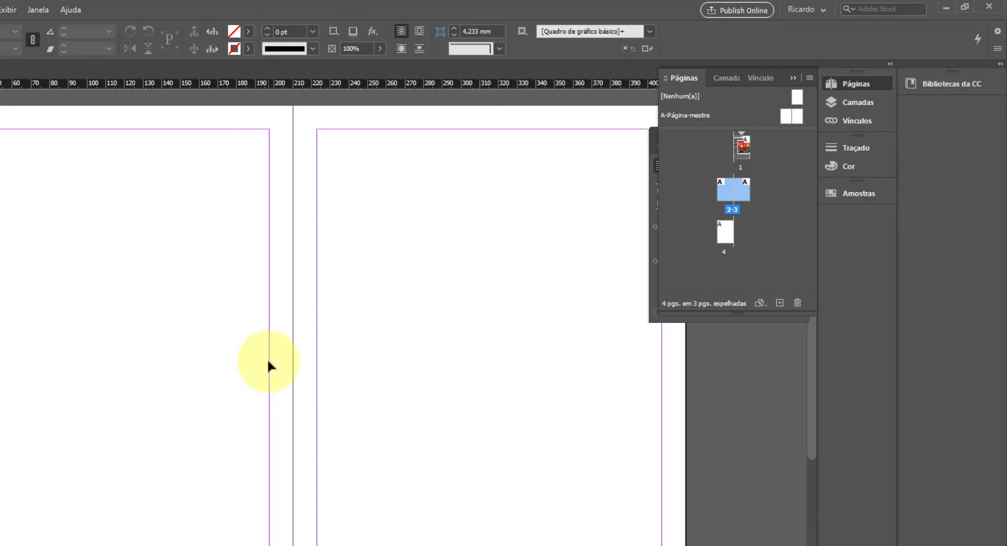
Copy the body text frame from page 1 onto page 2, aligned to the left margin at Y 43 mm.
{"action": "scroll", "coordinate": [266, 353], "scroll_direction": "up", "scroll_amount": 10}
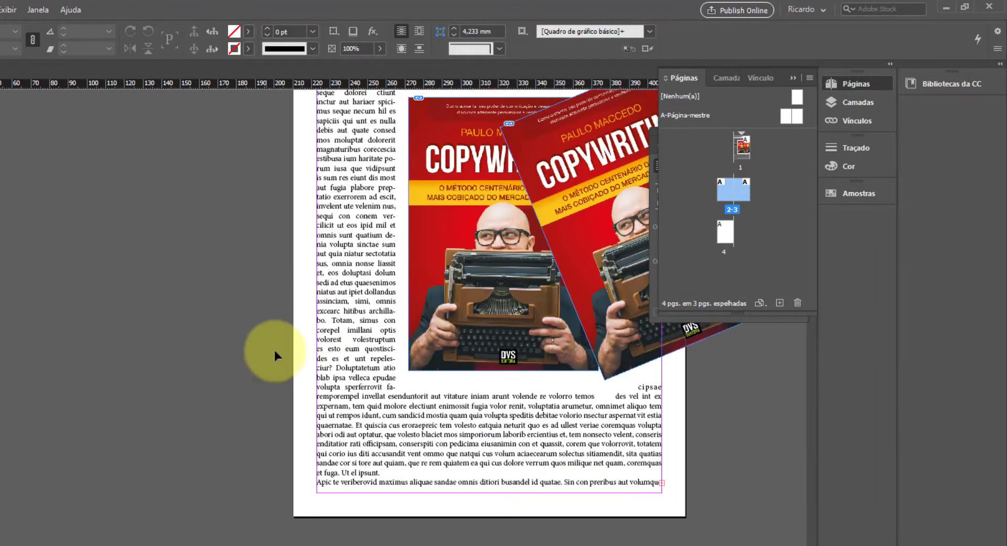
{"action": "left_click", "coordinate": [334, 298]}
{"action": "left_click_drag", "start_coordinate": [370, 212], "coordinate": [282, 315]}
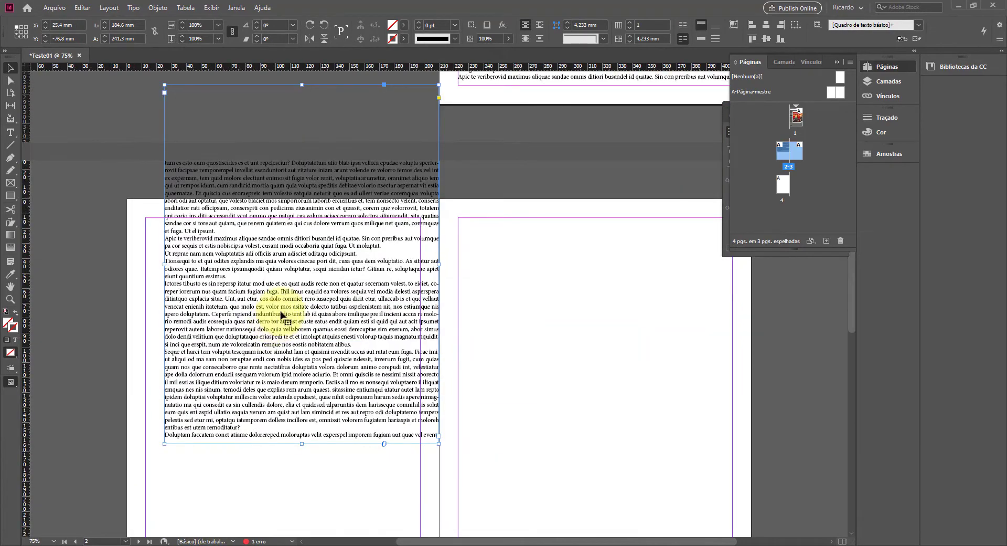
{"action": "left_click_drag", "start_coordinate": [253, 238], "coordinate": [216, 359]}
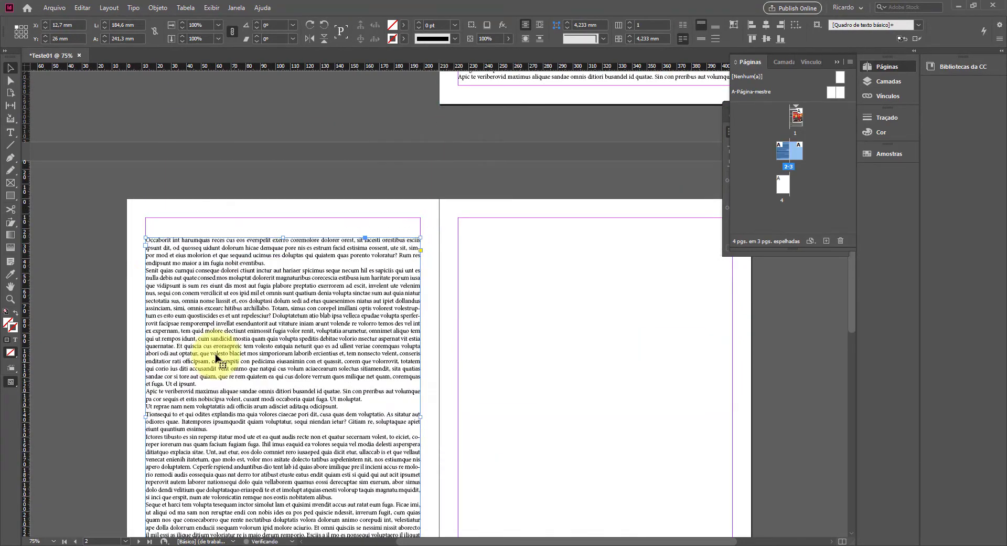
{"action": "scroll", "coordinate": [78, 279], "scroll_direction": "down", "scroll_amount": 3}
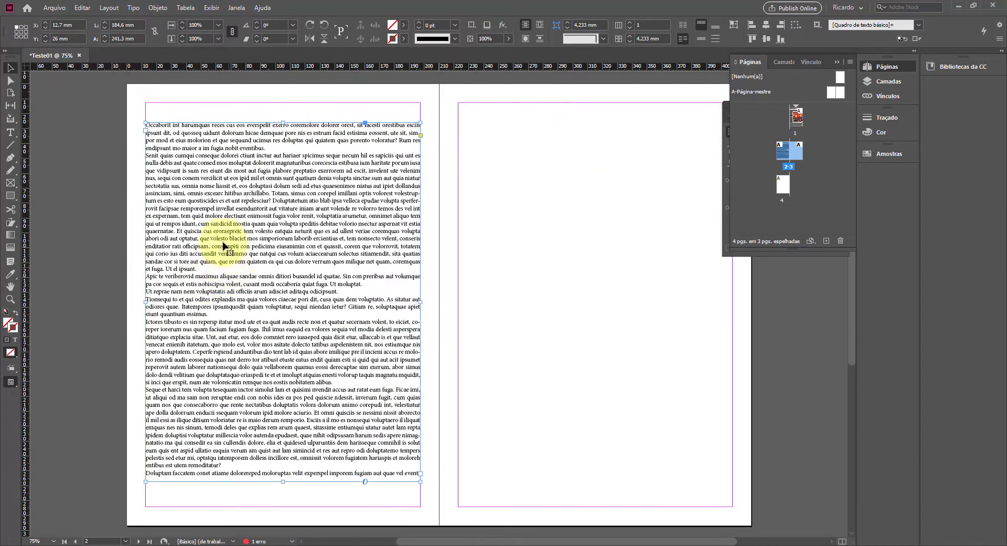
{"action": "left_click_drag", "start_coordinate": [222, 238], "coordinate": [222, 263]}
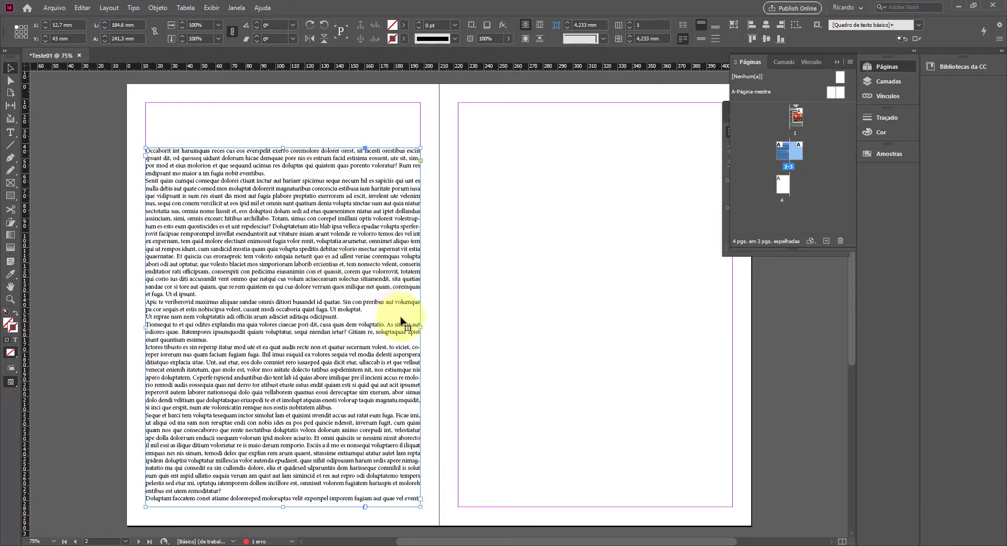
Narrow page 2's text frame to about 81.8 mm and draw an empty text frame beside it, reaching the right and lower margins.
{"action": "left_click_drag", "start_coordinate": [420, 327], "coordinate": [268, 323]}
{"action": "left_click", "coordinate": [10, 132]}
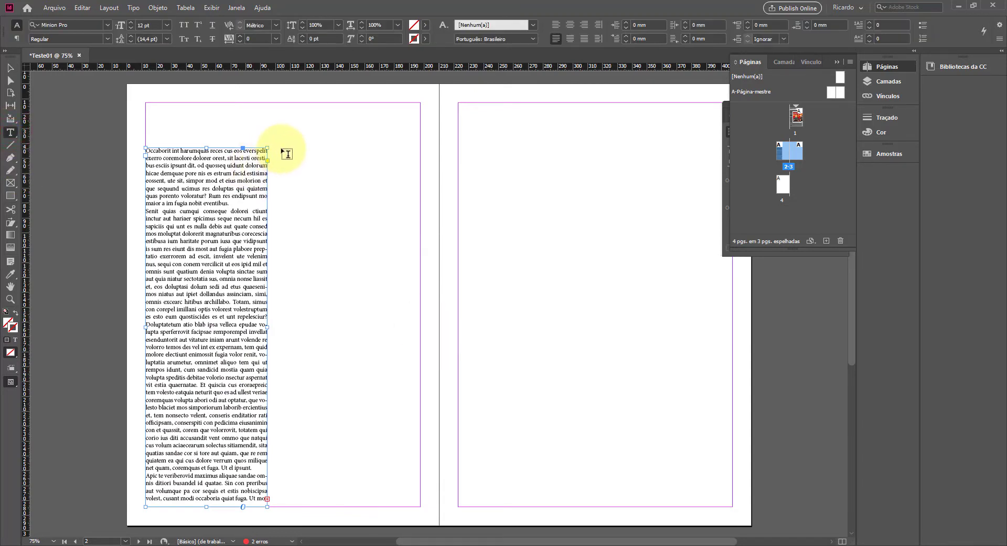
{"action": "left_click_drag", "start_coordinate": [282, 149], "coordinate": [421, 507]}
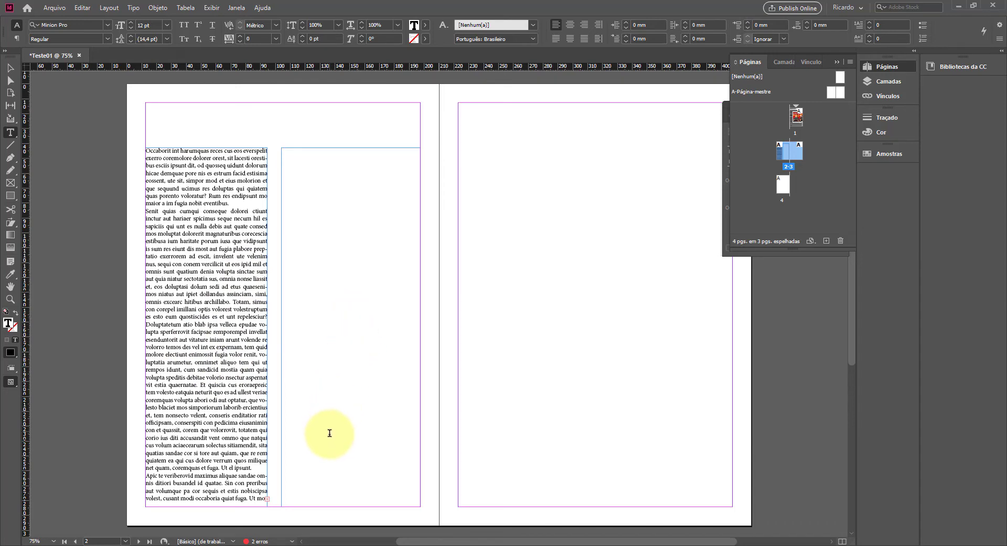
Thread page 2's overflowing body text into the empty frame beside it, and copy both text columns onto page 3.
{"action": "left_click", "coordinate": [268, 501], "text": "ctrl"}
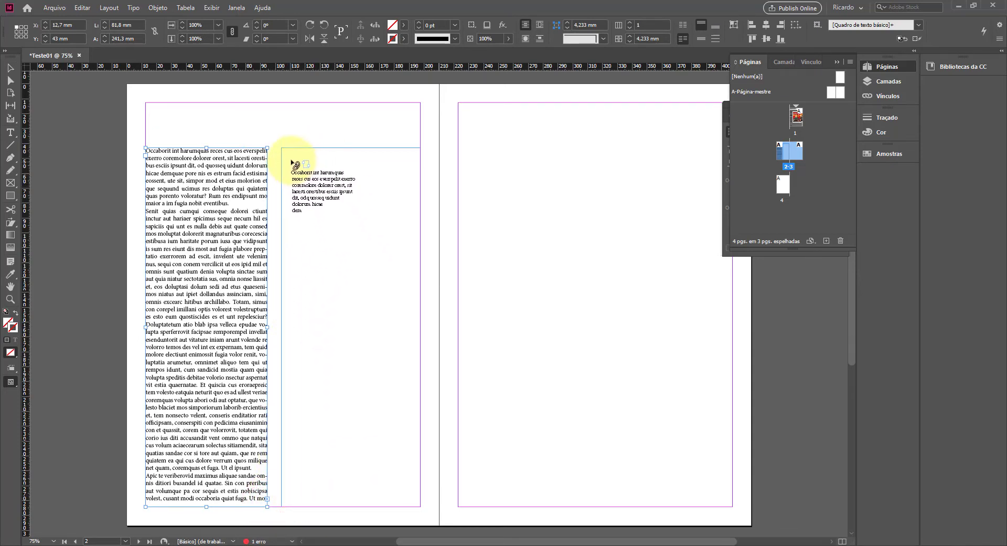
{"action": "left_click", "coordinate": [292, 162]}
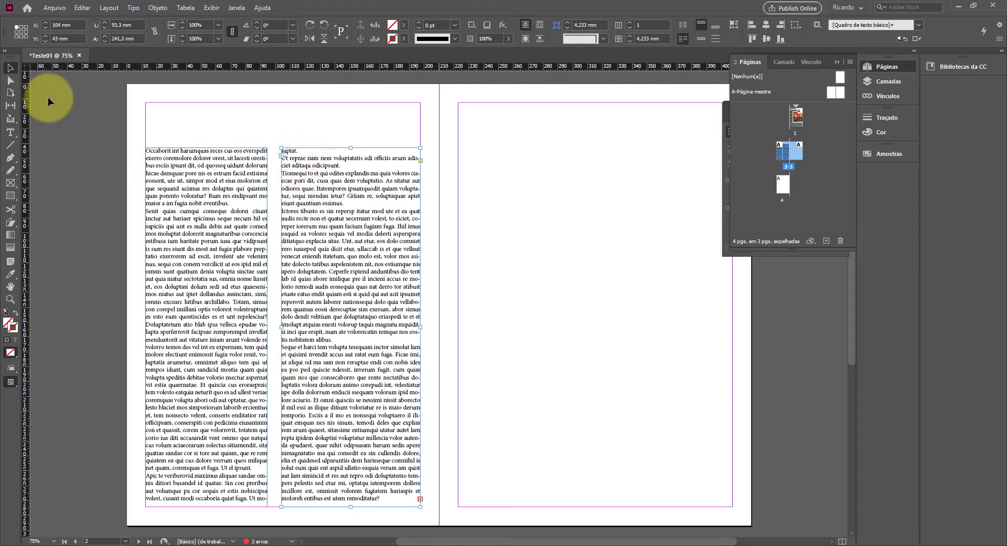
{"action": "left_click", "coordinate": [218, 303]}
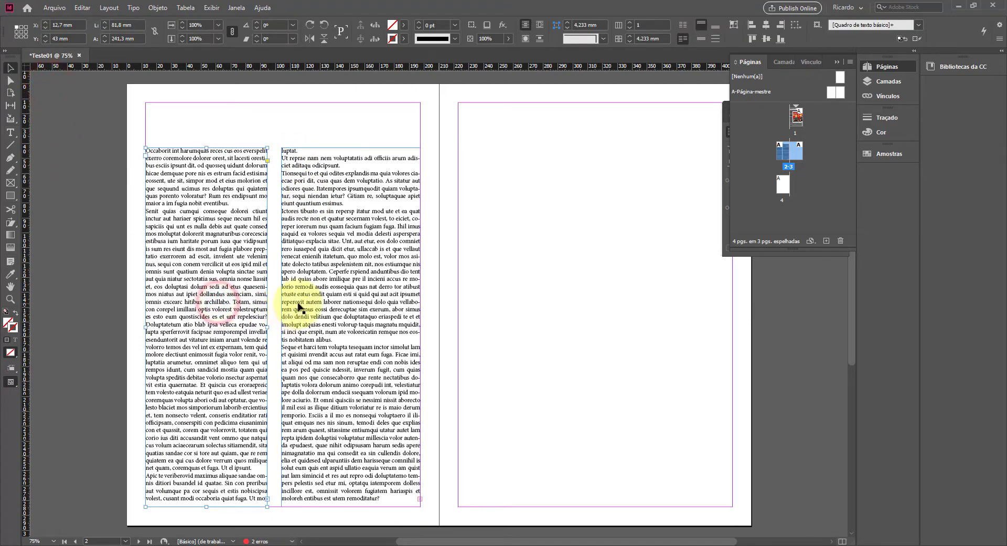
{"action": "left_click", "coordinate": [303, 307], "text": "shift"}
{"action": "left_click_drag", "start_coordinate": [298, 291], "coordinate": [610, 293]}
{"action": "left_click", "coordinate": [103, 226]}
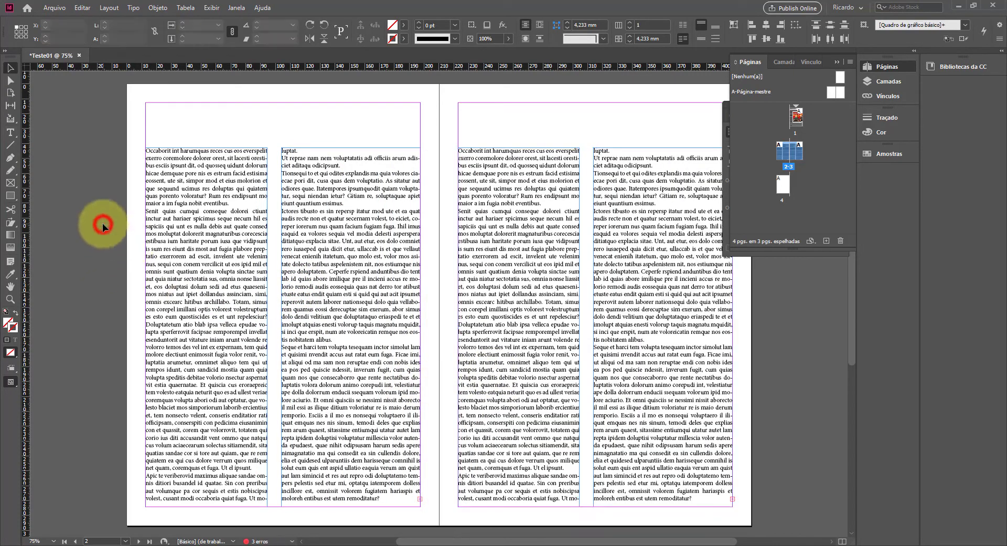
Place images.jpg at full size over the body text, straddling pages 2 and 3, at about X 144.9 mm and Y 52.5 mm.
{"action": "left_click", "coordinate": [55, 8]}
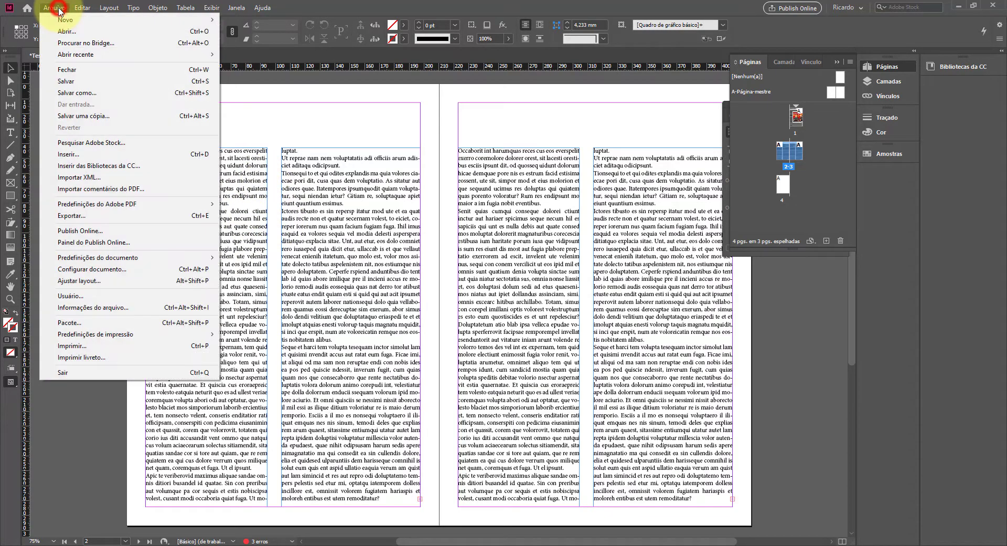
{"action": "left_click", "coordinate": [77, 157]}
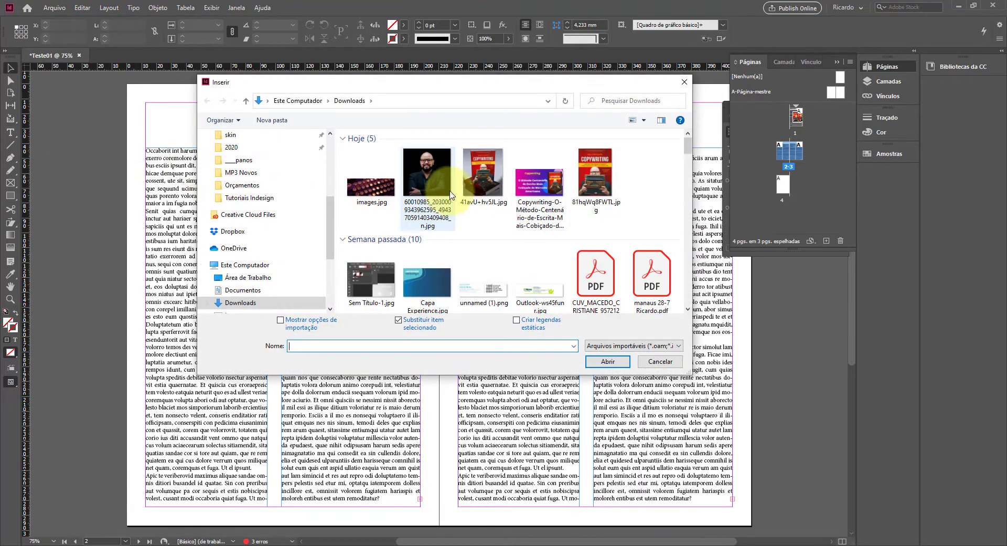
{"action": "double_click", "coordinate": [385, 187]}
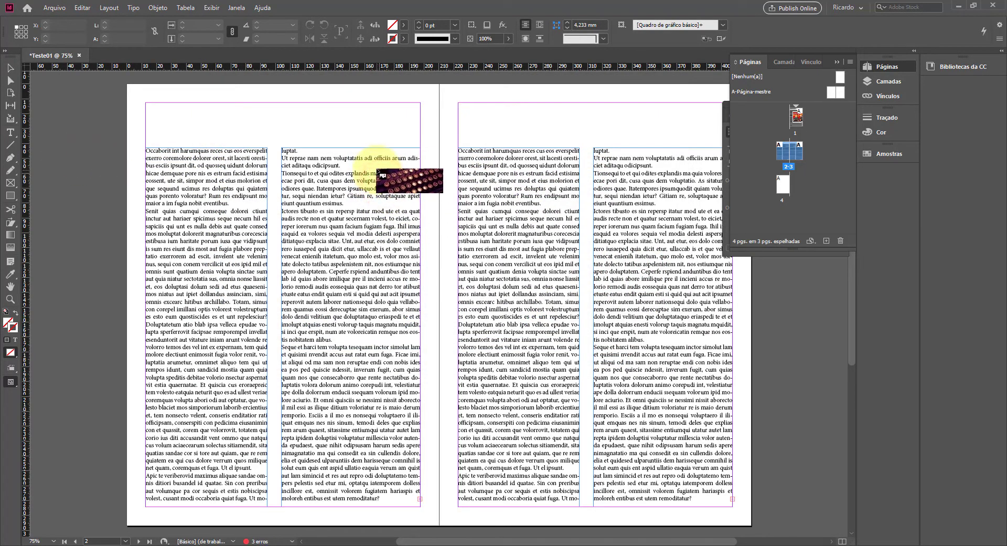
{"action": "left_click", "coordinate": [368, 162]}
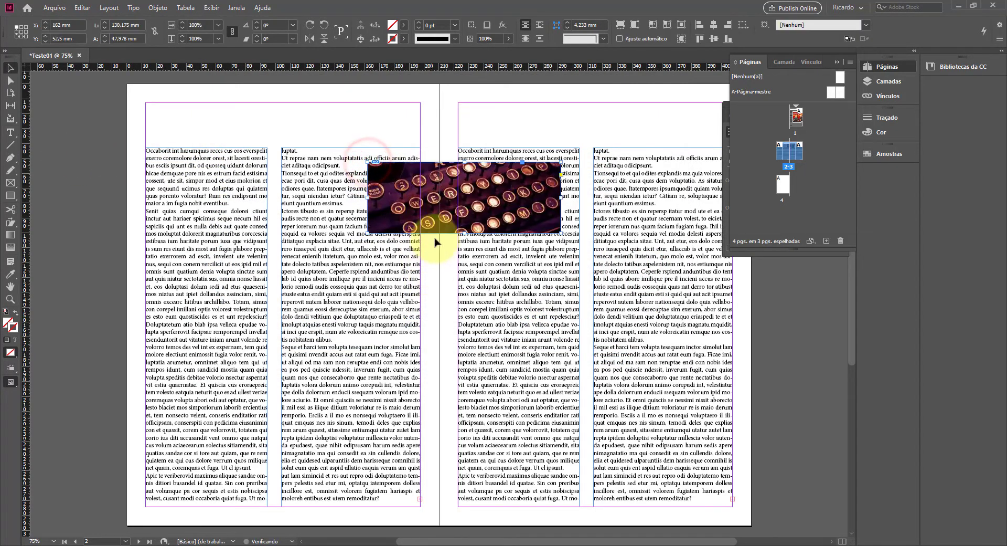
{"action": "left_click_drag", "start_coordinate": [447, 219], "coordinate": [425, 219]}
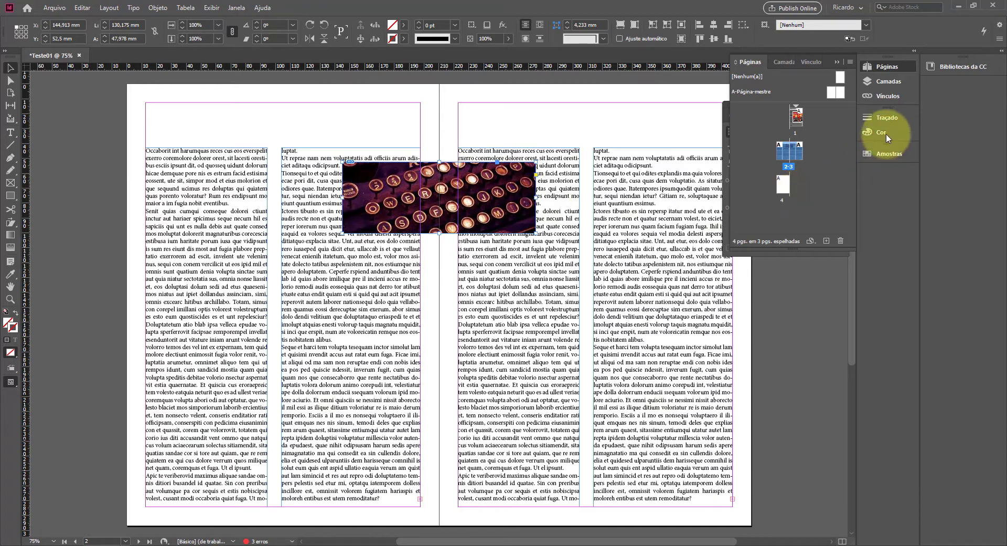
Wrap the body text around the shape of the typewriter keys image with a 7 mm offset.
{"action": "left_click", "coordinate": [785, 61]}
{"action": "left_click", "coordinate": [815, 62]}
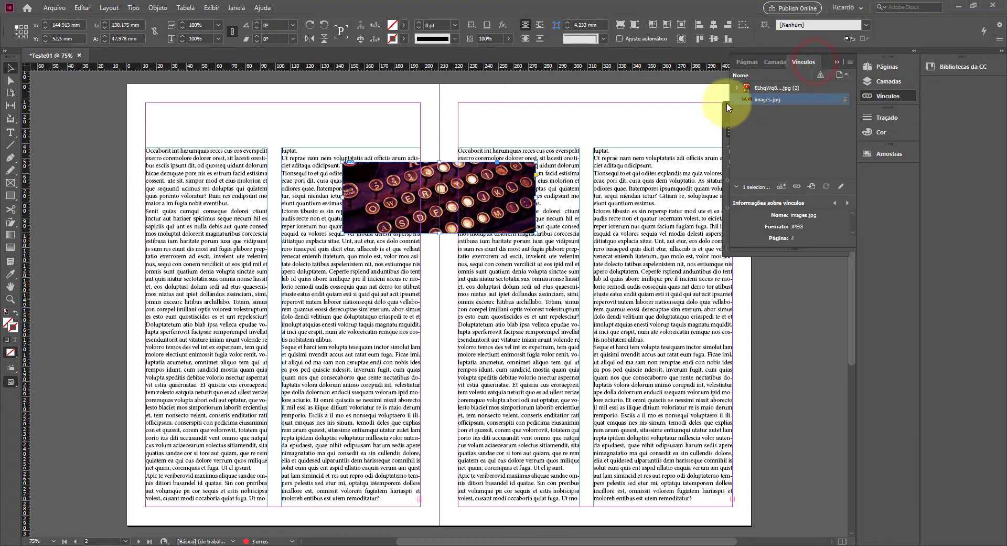
{"action": "left_click", "coordinate": [727, 107]}
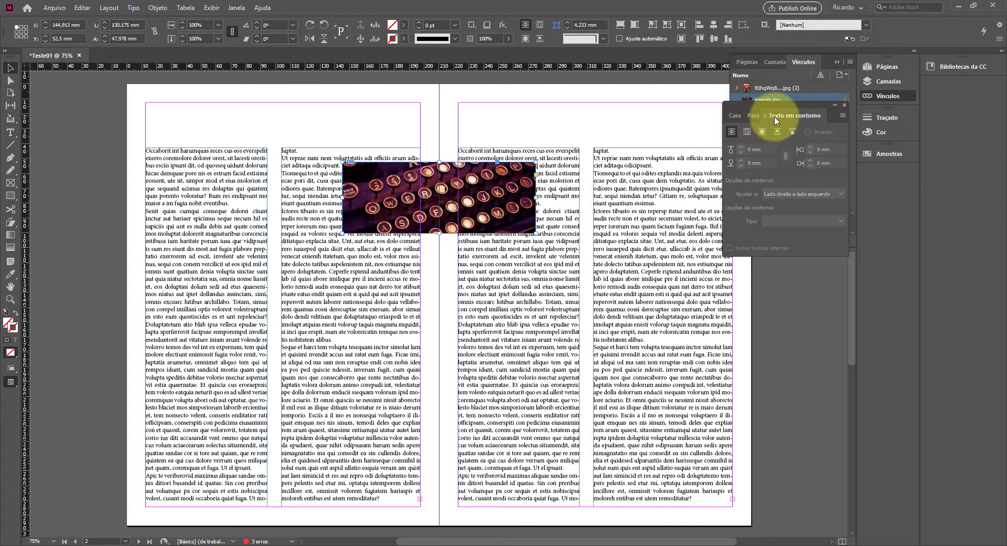
{"action": "left_click", "coordinate": [763, 131]}
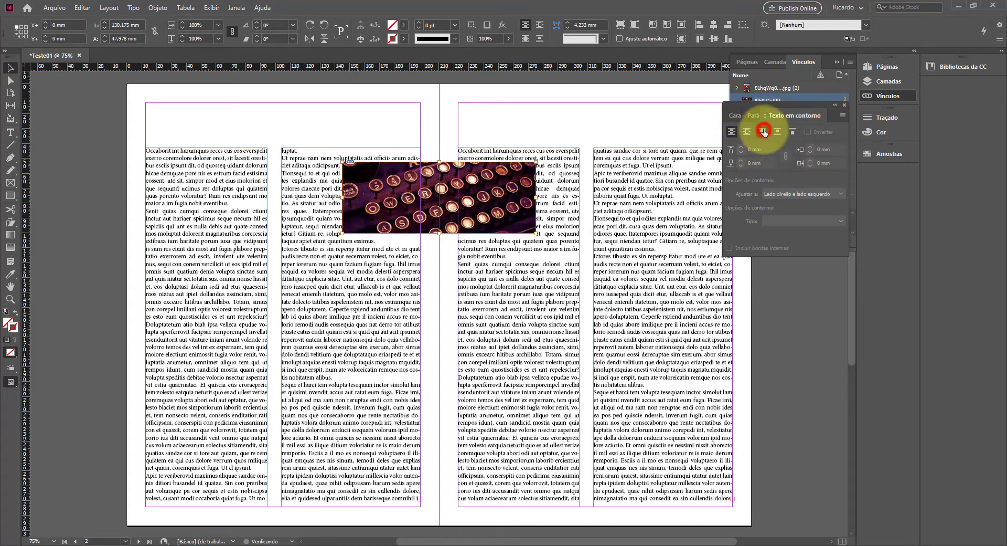
{"action": "left_click", "coordinate": [740, 146]}
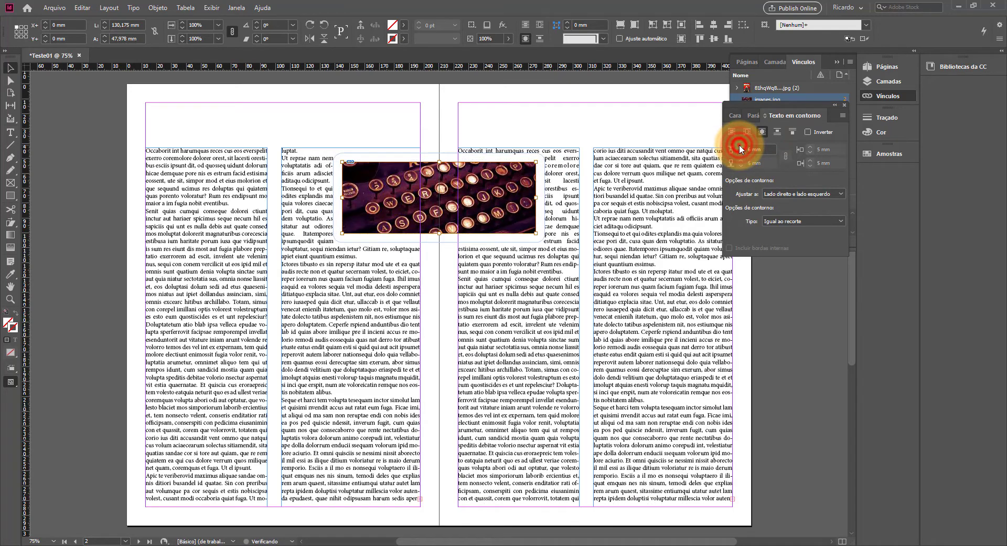
{"action": "left_click", "coordinate": [741, 148]}
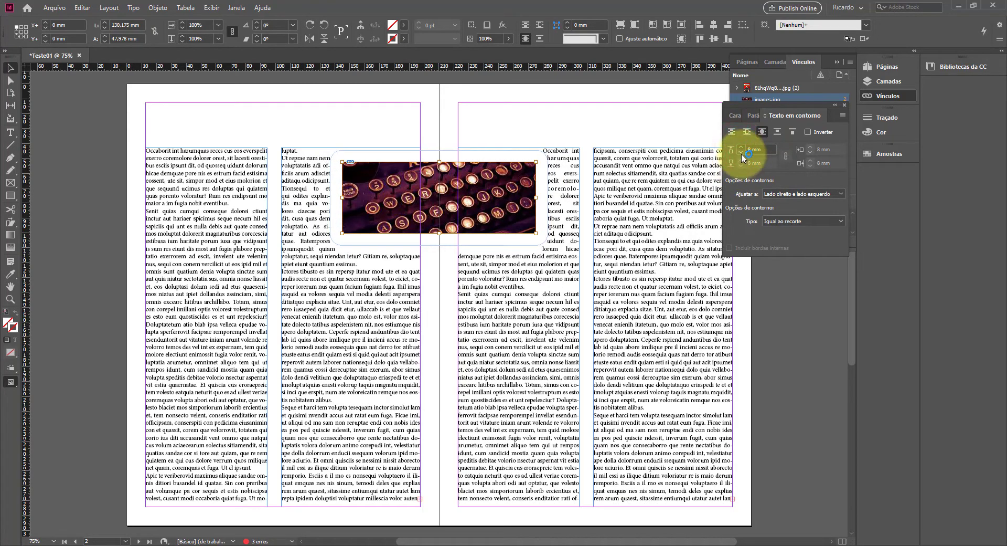
{"action": "left_click", "coordinate": [741, 153]}
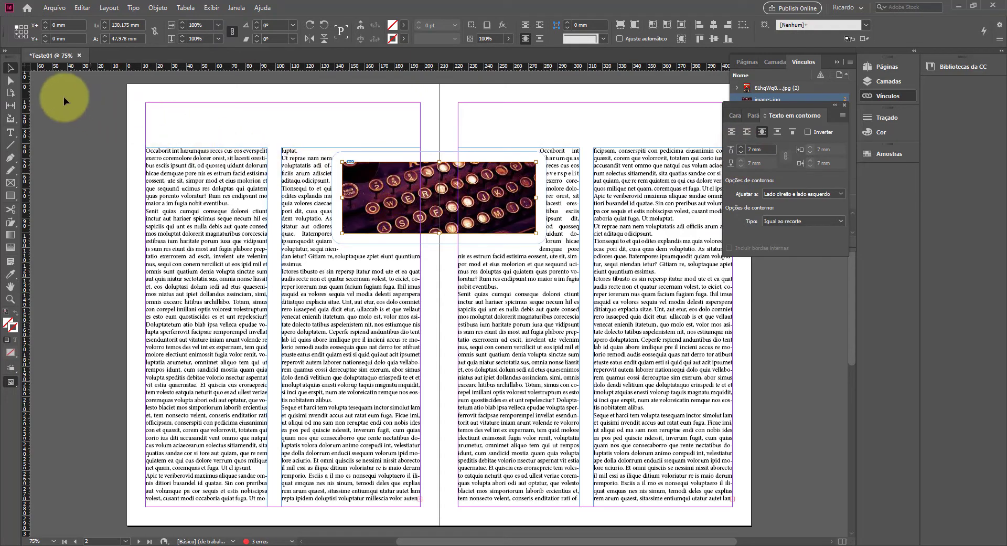
Move the typewriter keys image up to Y 43 mm, level with the tops of the text columns.
{"action": "left_click", "coordinate": [11, 67]}
{"action": "left_click", "coordinate": [65, 103]}
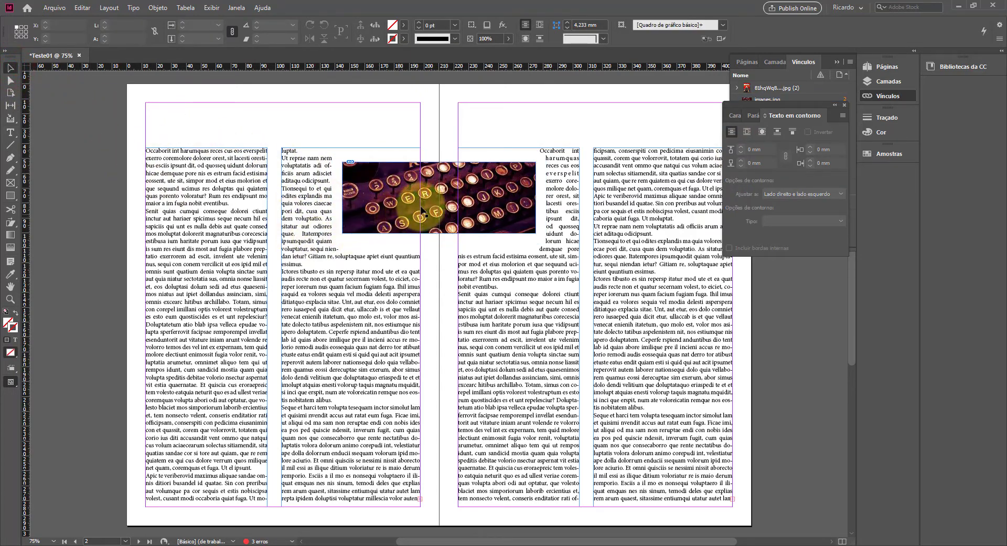
{"action": "left_click", "coordinate": [447, 195]}
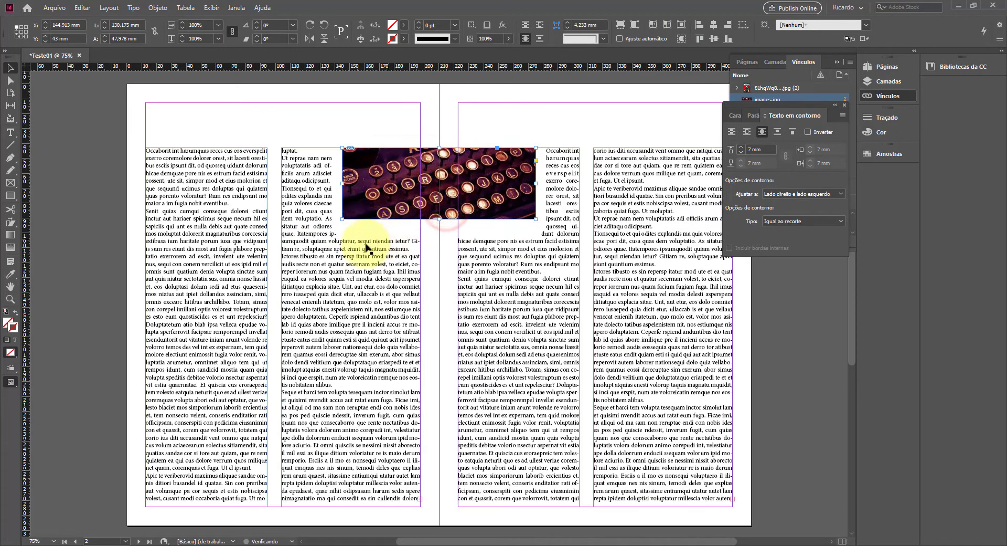
Copy the title and byline frame from page 1 onto page 2, aligned to the upper-left margins at X 12.7 mm and Y 12.7 mm.
{"action": "scroll", "coordinate": [326, 244], "scroll_direction": "up", "scroll_amount": 10}
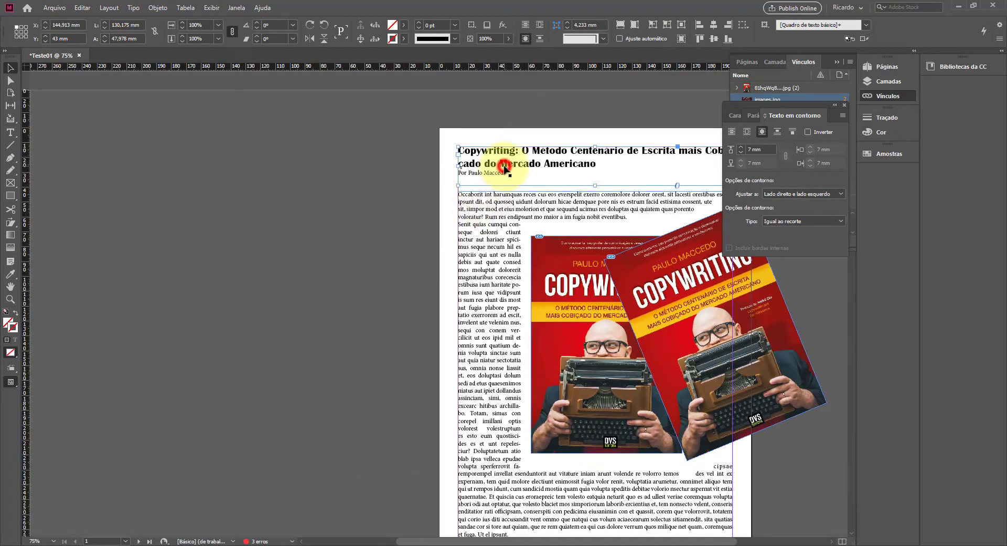
{"action": "left_click", "coordinate": [504, 168]}
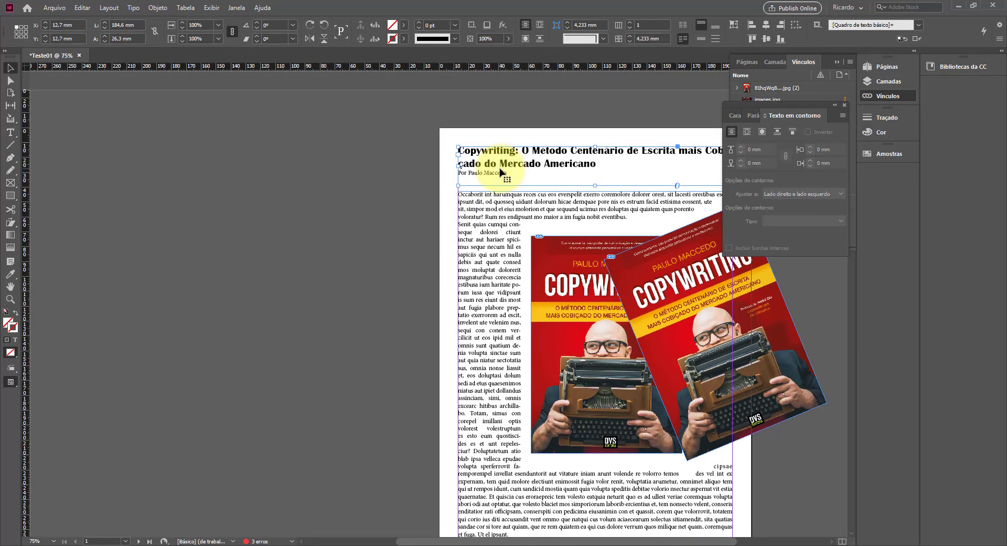
{"action": "left_click_drag", "start_coordinate": [503, 168], "coordinate": [191, 495]}
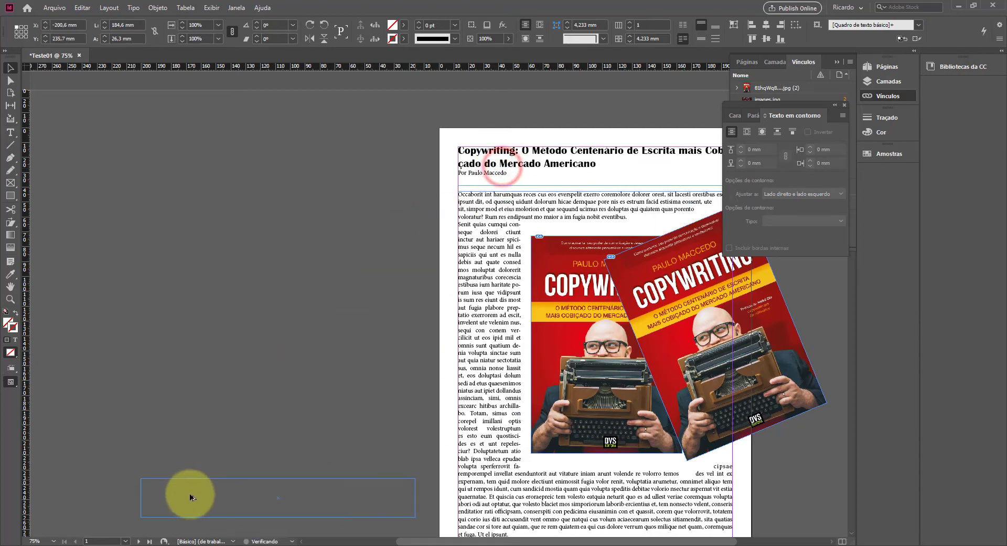
{"action": "scroll", "coordinate": [236, 443], "scroll_direction": "down", "scroll_amount": 10}
{"action": "left_click_drag", "start_coordinate": [229, 159], "coordinate": [234, 361]}
{"action": "scroll", "coordinate": [197, 262], "scroll_direction": "down", "scroll_amount": 3}
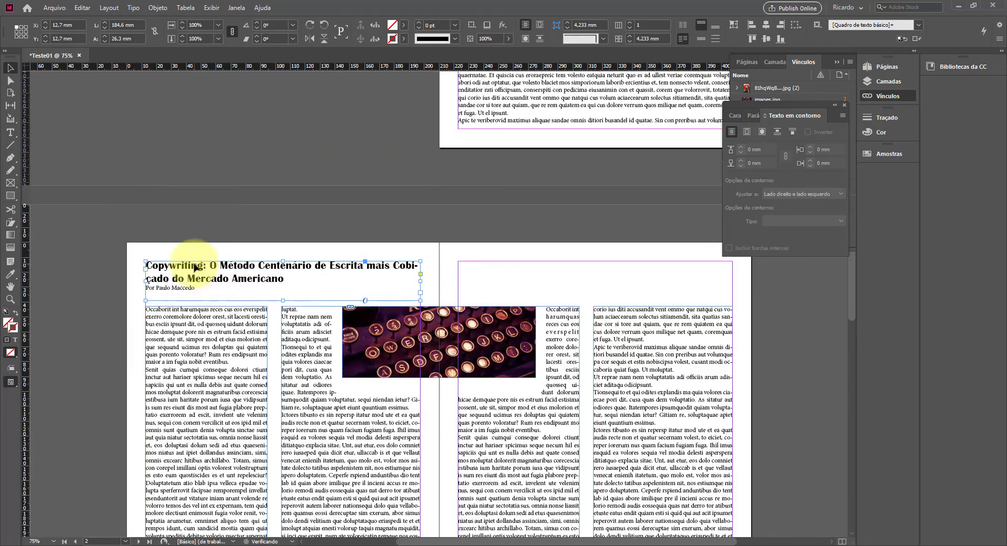
{"action": "scroll", "coordinate": [191, 265], "scroll_direction": "up", "scroll_amount": 4}
{"action": "scroll", "coordinate": [194, 273], "scroll_direction": "down", "scroll_amount": 8}
{"action": "scroll", "coordinate": [195, 282], "scroll_direction": "up", "scroll_amount": 4}
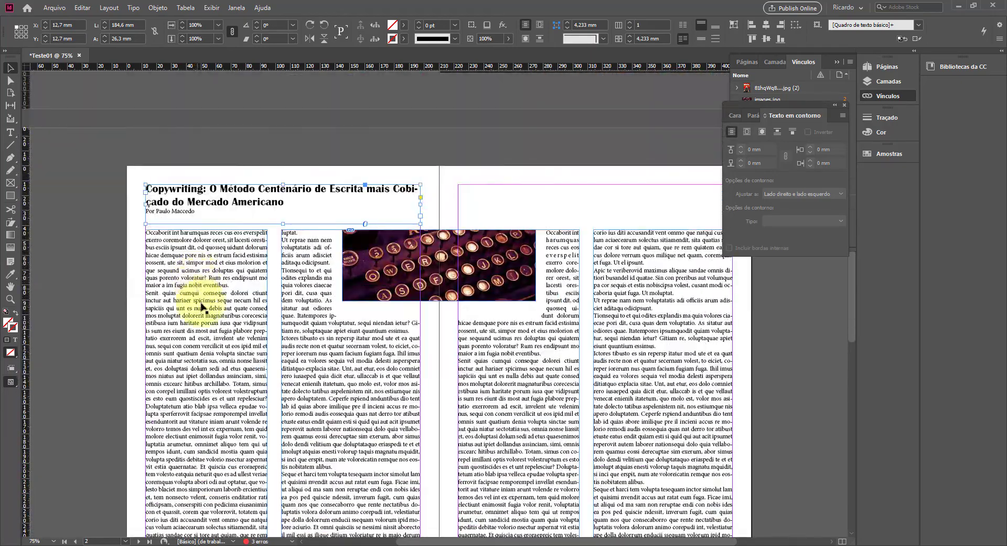
{"action": "left_click", "coordinate": [112, 219]}
{"action": "scroll", "coordinate": [203, 292], "scroll_direction": "down", "scroll_amount": 4}
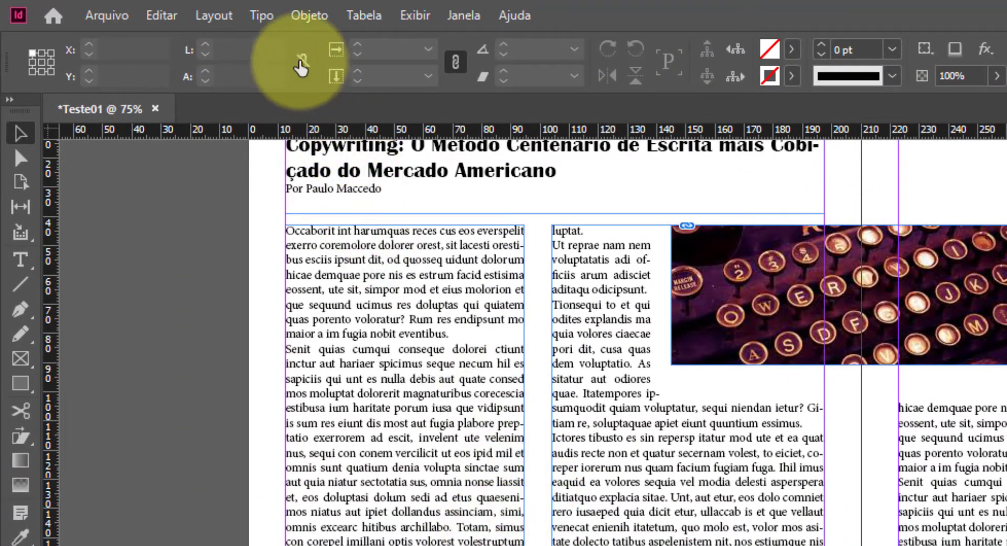
{"action": "left_click", "coordinate": [308, 20]}
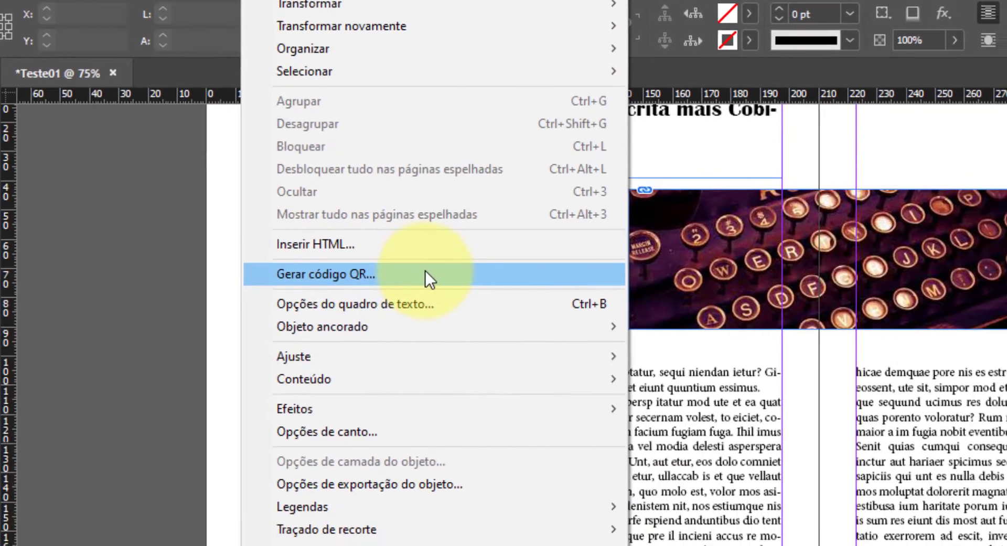
{"action": "left_click", "coordinate": [457, 310]}
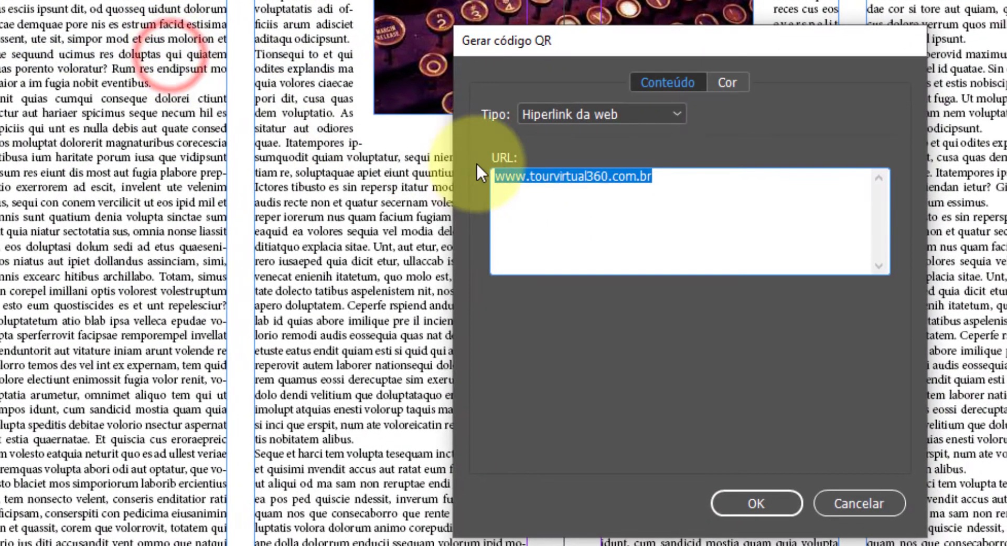
{"action": "left_click", "coordinate": [680, 112]}
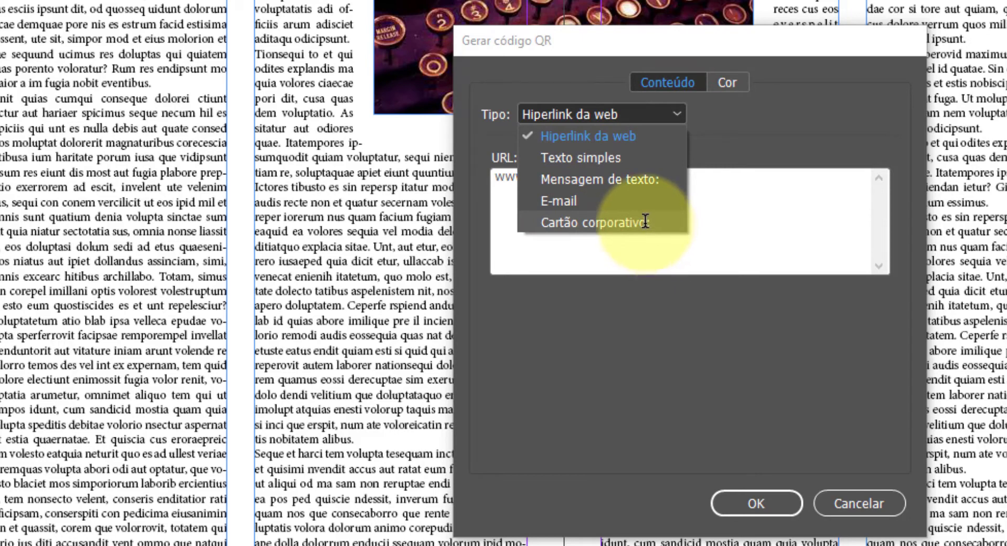
{"action": "left_click", "coordinate": [607, 138]}
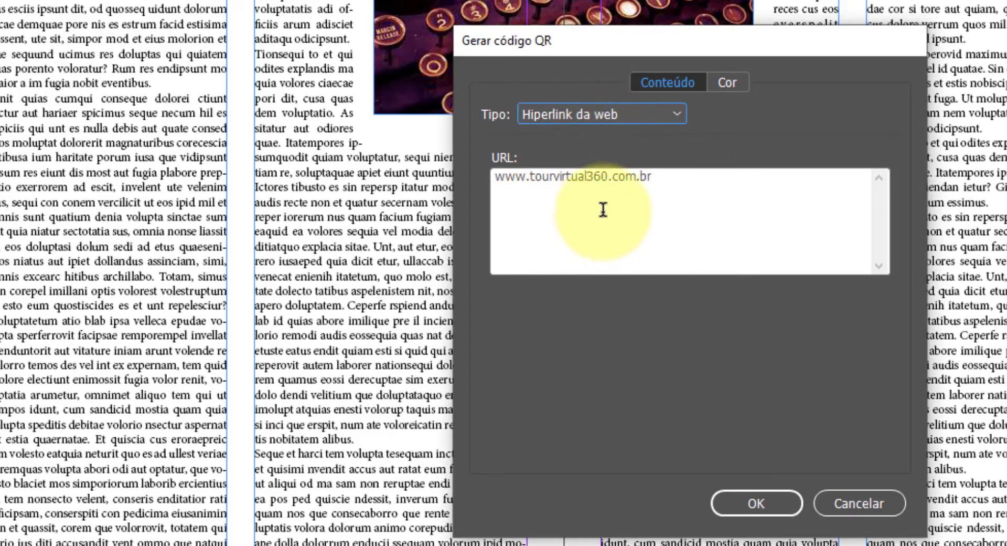
{"action": "left_click_drag", "start_coordinate": [659, 176], "coordinate": [517, 180]}
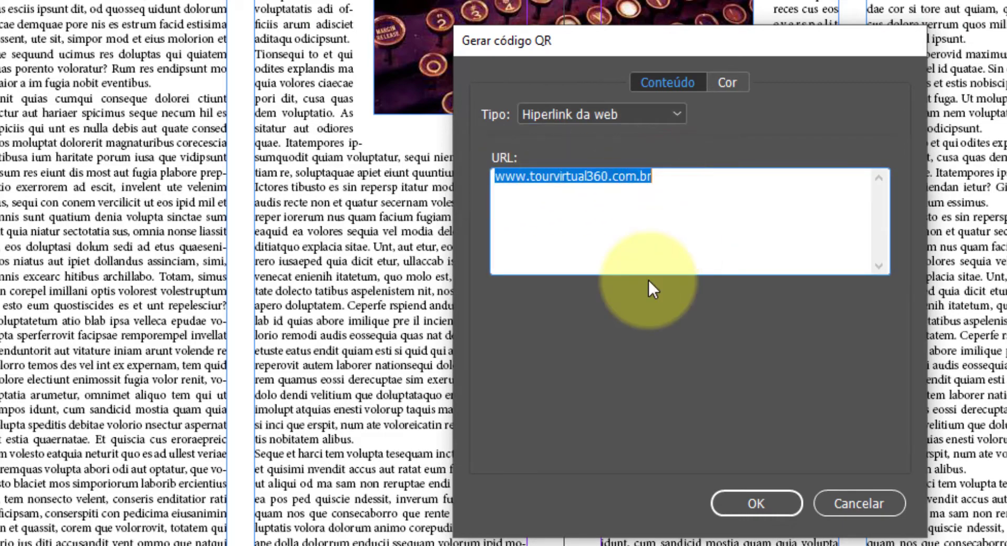
{"action": "left_click", "coordinate": [770, 502]}
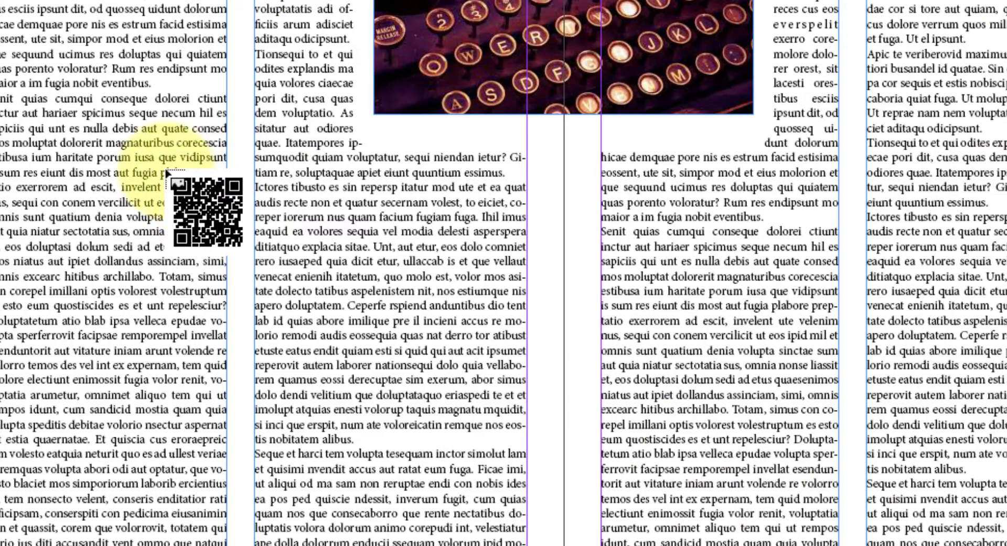
{"action": "left_click_drag", "start_coordinate": [157, 174], "coordinate": [358, 374]}
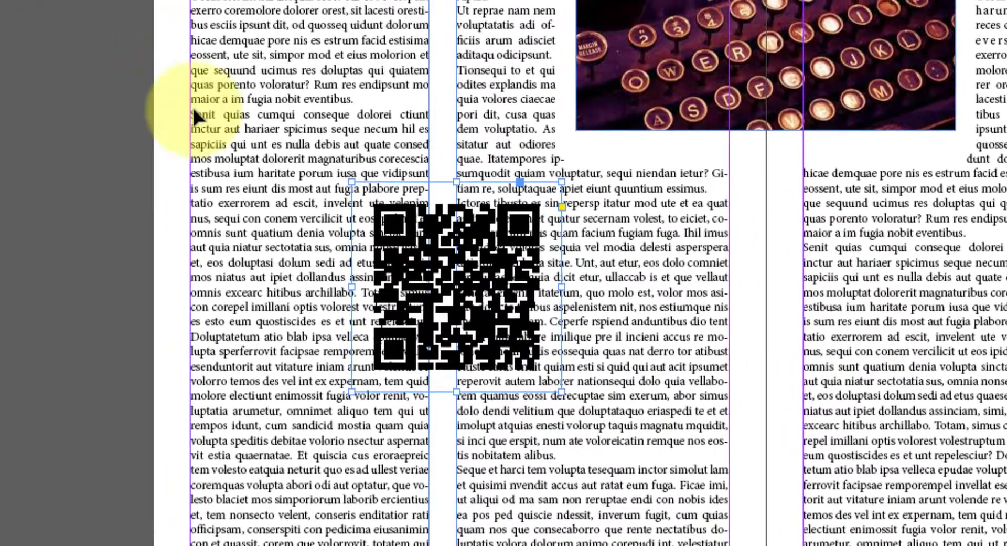
Try to move the QR code graphic inside its frame, and restore its centred position.
{"action": "left_click_drag", "start_coordinate": [262, 266], "coordinate": [351, 303]}
{"action": "left_click_drag", "start_coordinate": [648, 328], "coordinate": [675, 331]}
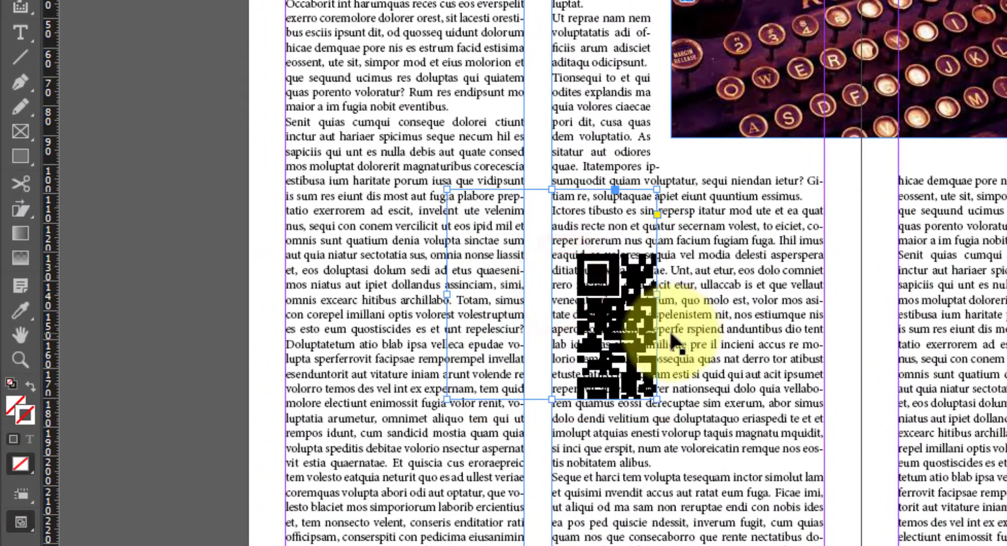
{"action": "key", "text": "ctrl+shift+e"}
{"action": "left_click", "coordinate": [205, 152]}
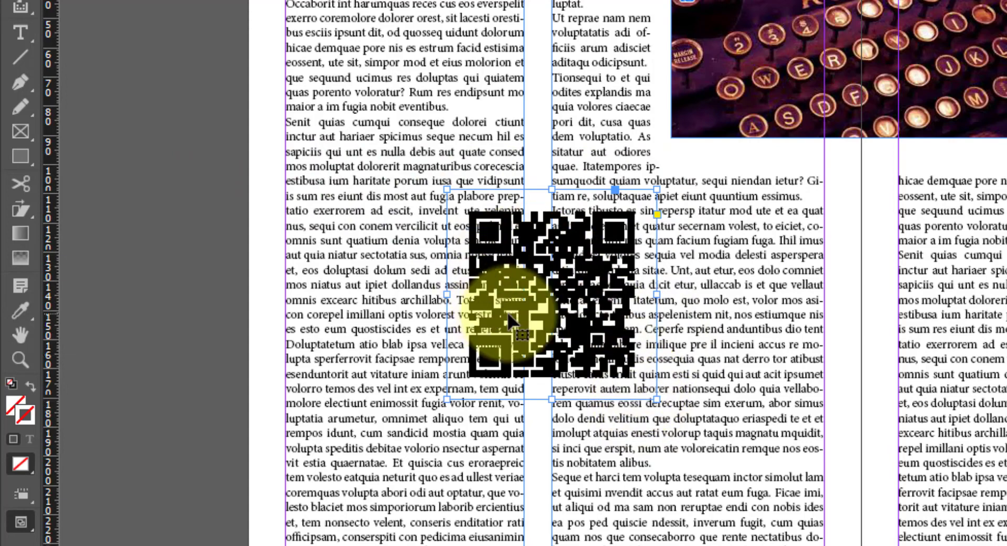
Set the QR code frame's stroke colour to yellow, RGB 240, 255, 107 (f0ff6b).
{"action": "double_click", "coordinate": [13, 402]}
{"action": "mouse_move", "coordinate": [291, 411]}
{"action": "left_mouse_down"}
{"action": "mouse_move", "coordinate": [379, 308]}
{"action": "mouse_move", "coordinate": [430, 268]}
{"action": "left_mouse_up"}
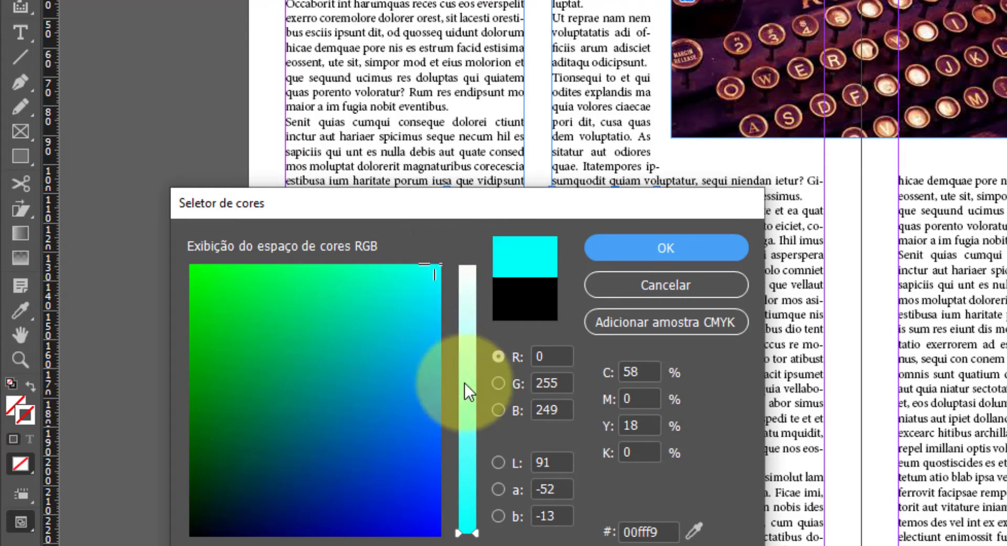
{"action": "left_click_drag", "start_coordinate": [468, 489], "coordinate": [464, 358]}
{"action": "left_click_drag", "start_coordinate": [377, 294], "coordinate": [168, 304]}
{"action": "left_click_drag", "start_coordinate": [471, 359], "coordinate": [474, 280]}
{"action": "mouse_move", "coordinate": [314, 294]}
{"action": "left_mouse_down"}
{"action": "mouse_move", "coordinate": [314, 266]}
{"action": "mouse_move", "coordinate": [294, 265]}
{"action": "left_mouse_up"}
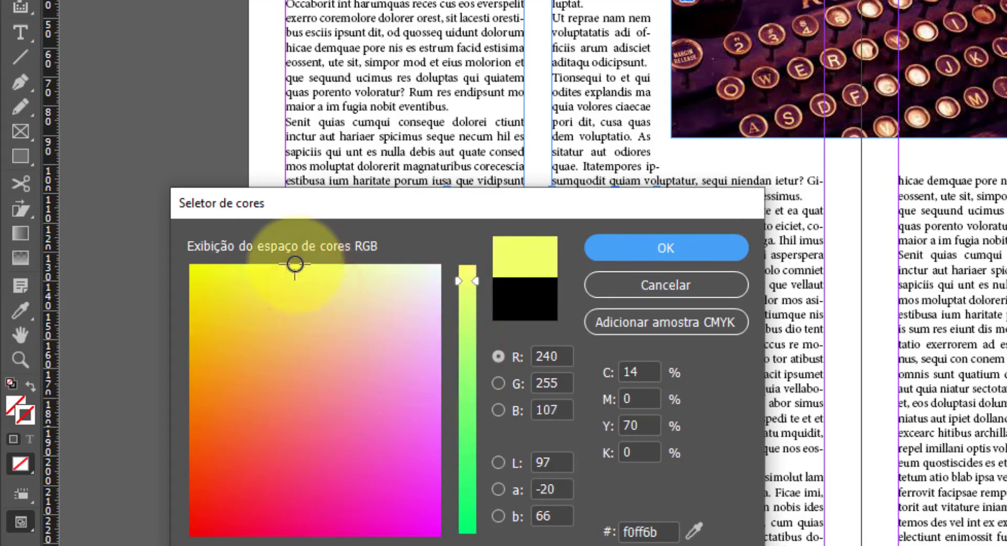
{"action": "left_click", "coordinate": [624, 238]}
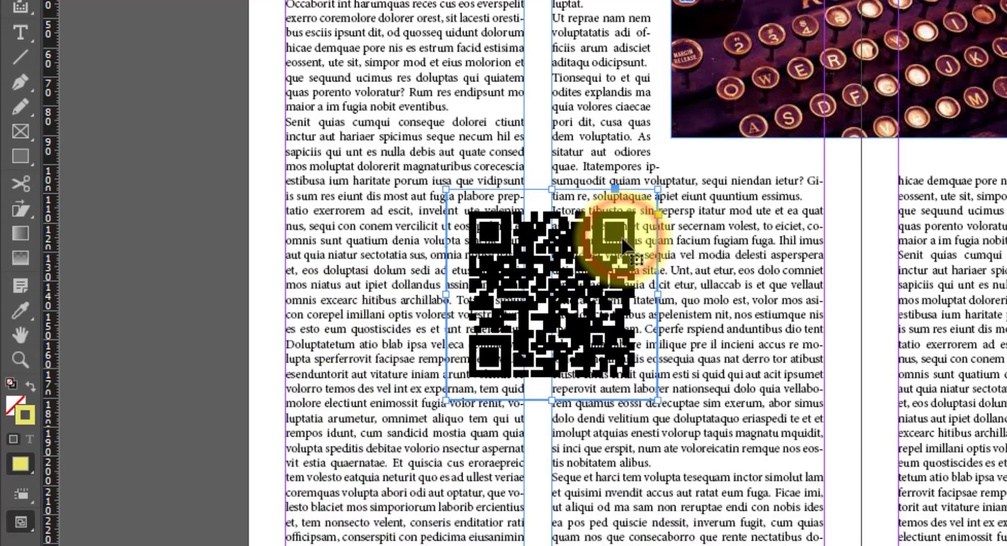
Swap the QR code frame's stroke and fill for a yellow background without stroke, and set its object-shape text wrap offset to 7 mm.
{"action": "left_click", "coordinate": [31, 385]}
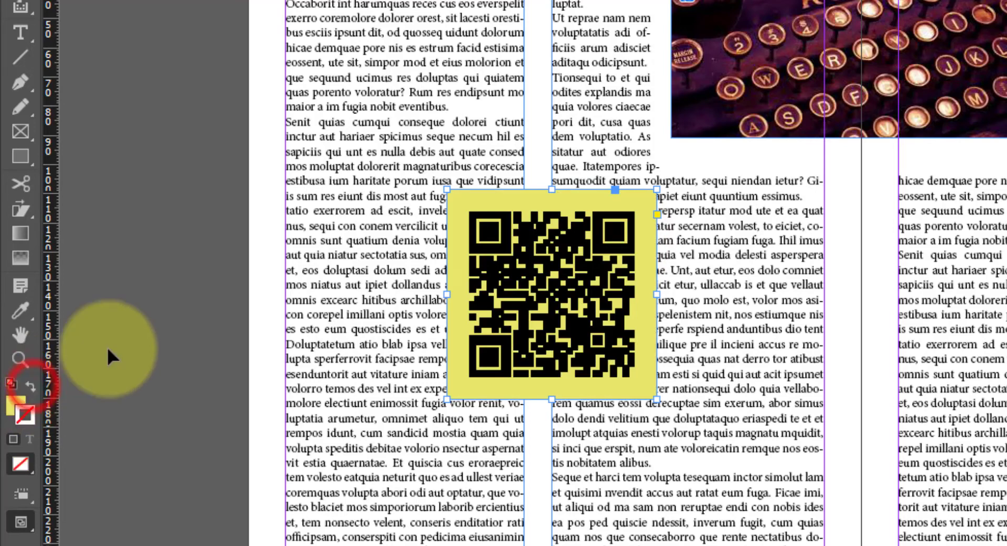
{"action": "left_click", "coordinate": [152, 145]}
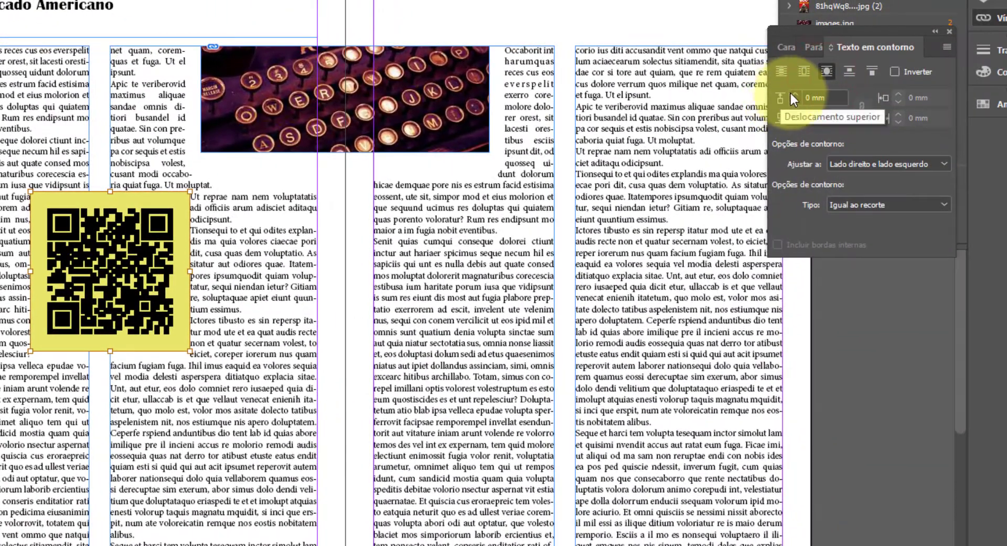
{"action": "left_click", "coordinate": [795, 95]}
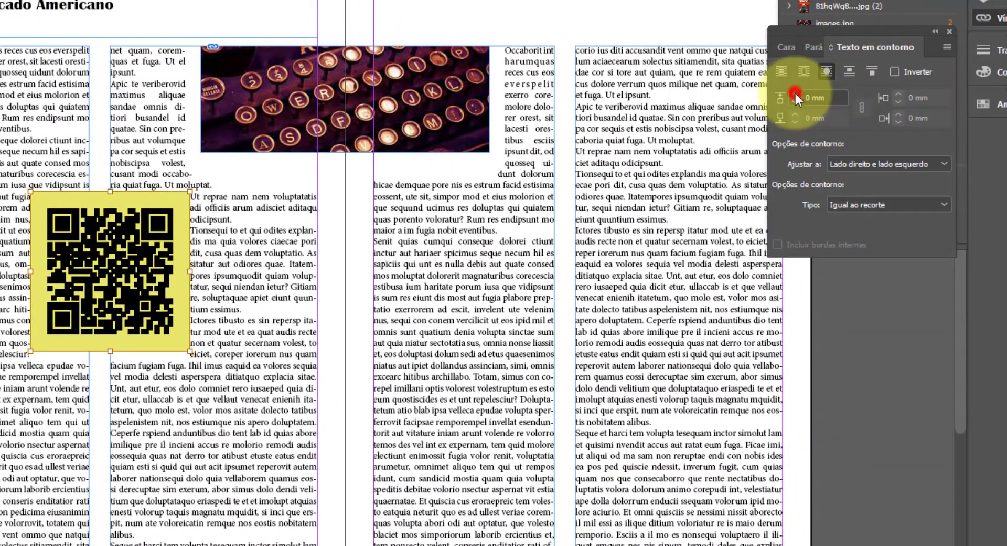
{"action": "left_click", "coordinate": [795, 95]}
{"action": "left_click", "coordinate": [795, 95]}
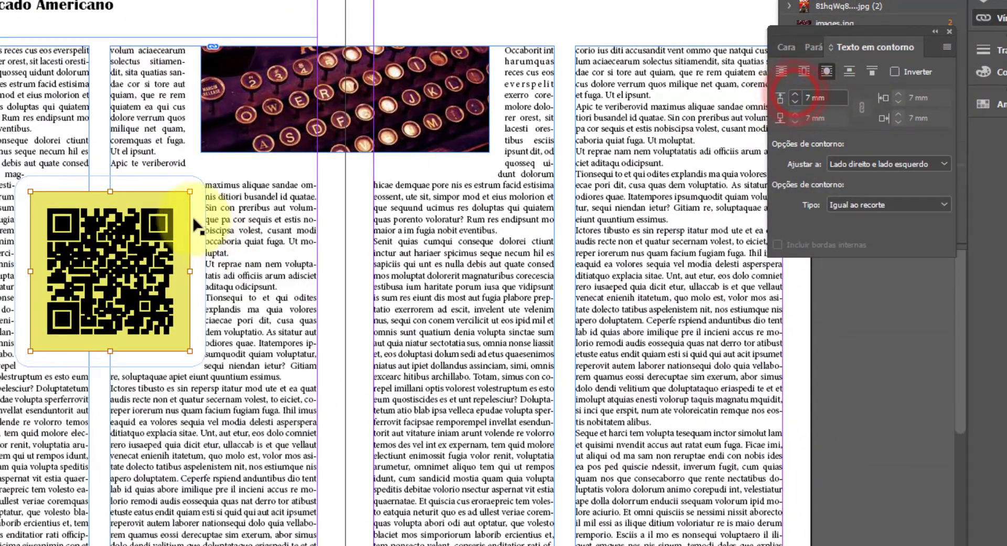
{"action": "left_click_drag", "start_coordinate": [161, 199], "coordinate": [163, 199]}
{"action": "left_click_drag", "start_coordinate": [150, 237], "coordinate": [147, 242]}
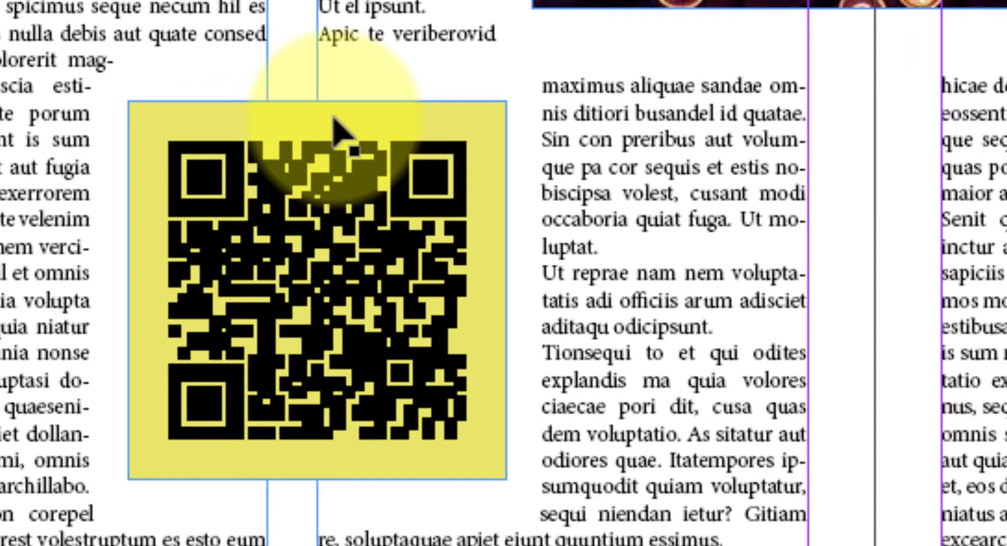
Reposition the QR code frame over the columns, and try to shift the code graphic inside it.
{"action": "left_click", "coordinate": [334, 118]}
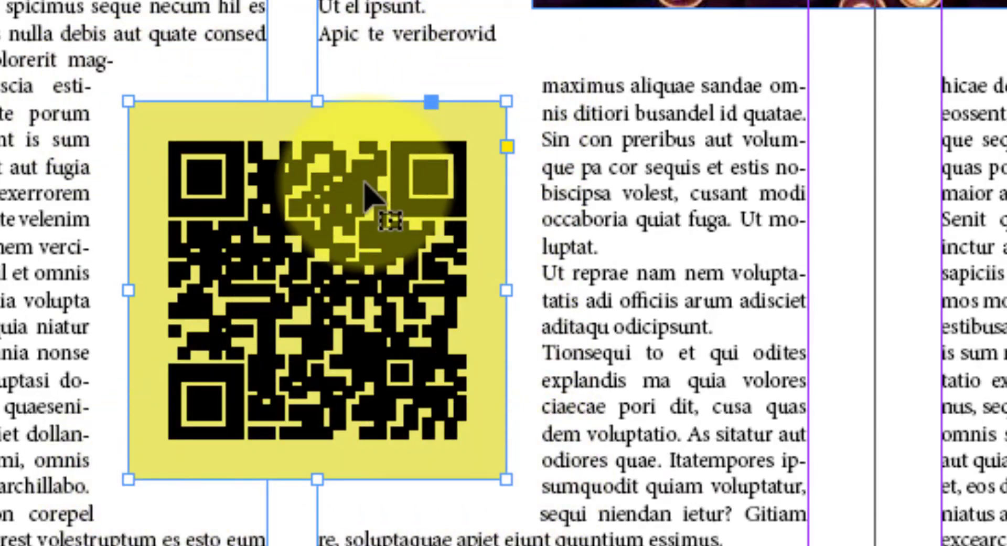
{"action": "left_click_drag", "start_coordinate": [366, 182], "coordinate": [366, 273]}
{"action": "double_click", "coordinate": [310, 234]}
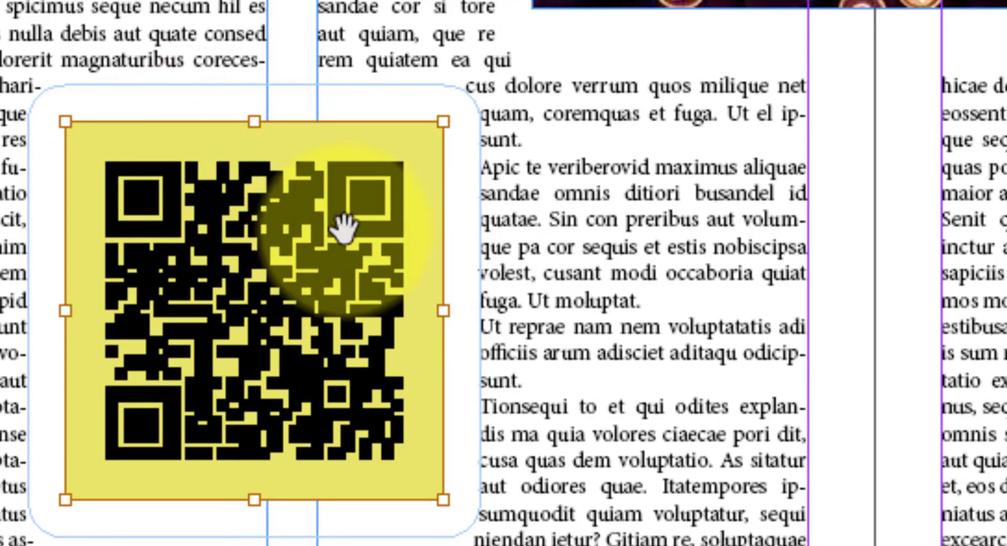
{"action": "left_click_drag", "start_coordinate": [343, 226], "coordinate": [513, 148]}
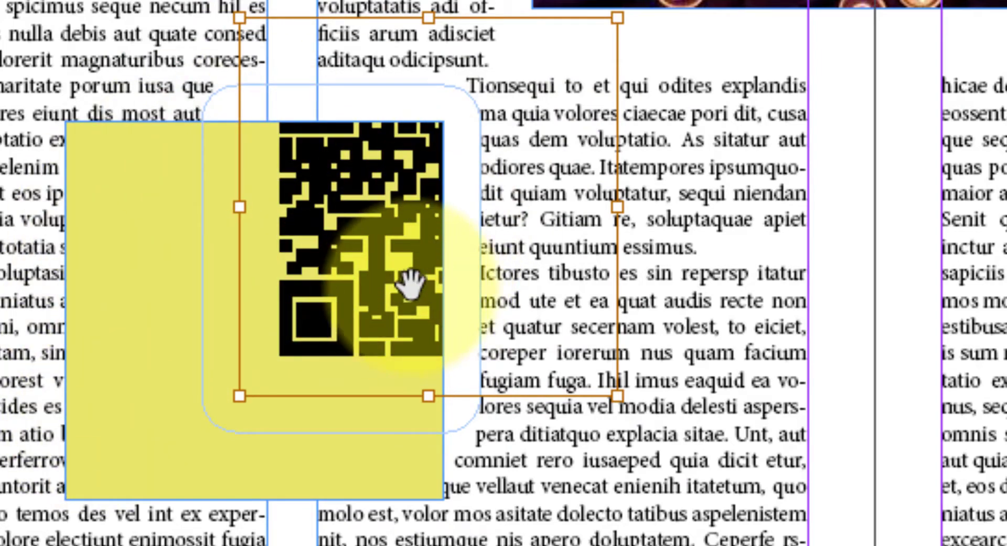
{"action": "mouse_move", "coordinate": [410, 283]}
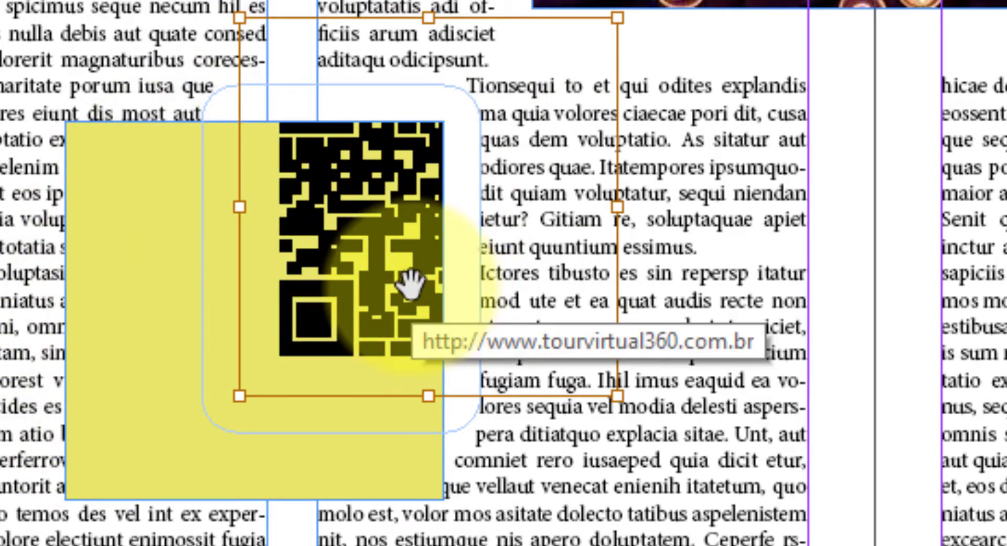
{"action": "key", "text": "ctrl+z"}
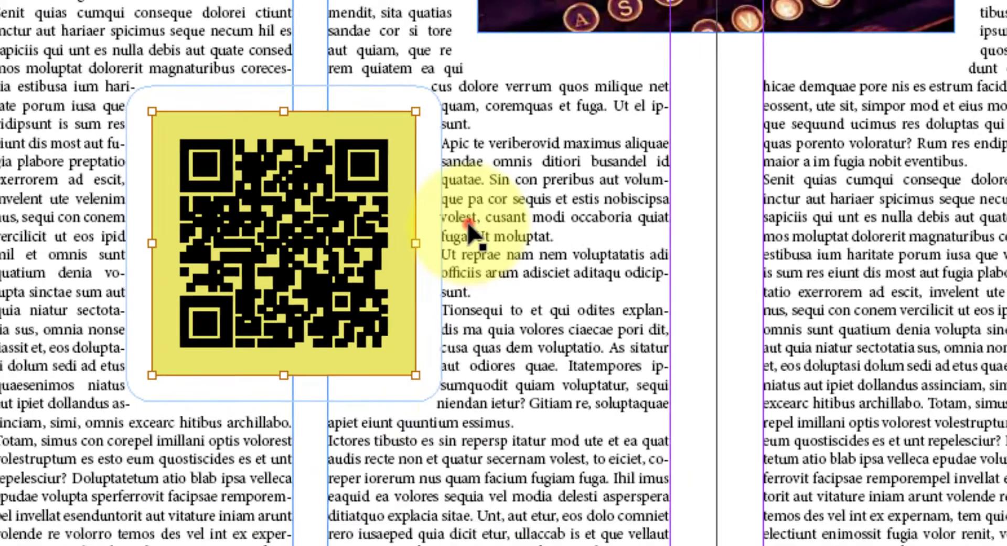
{"action": "left_click", "coordinate": [521, 286]}
Try enlarging the QR code together with its frame, first proportionally and then stretched tall and narrow, and undo the stretch.
{"action": "left_click", "coordinate": [387, 214]}
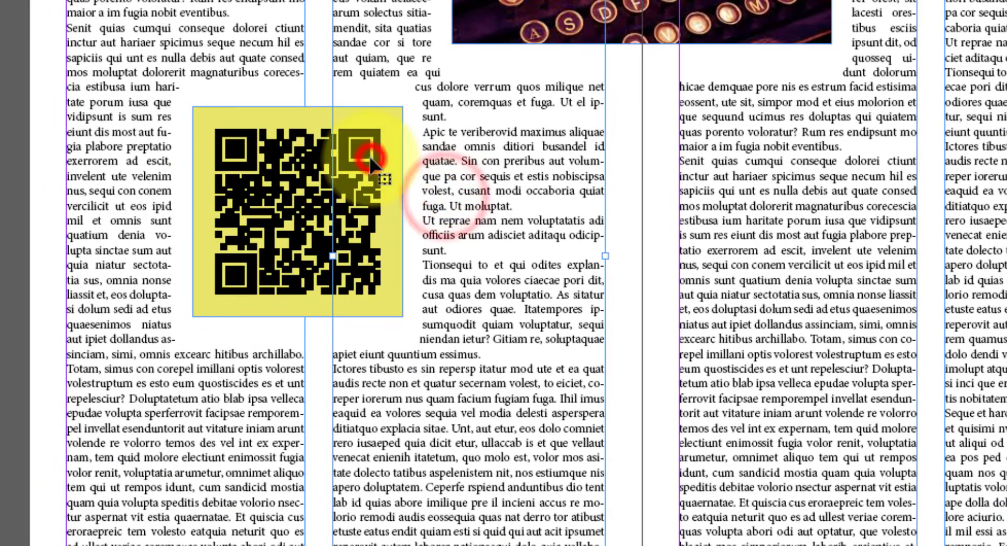
{"action": "left_click", "coordinate": [294, 155]}
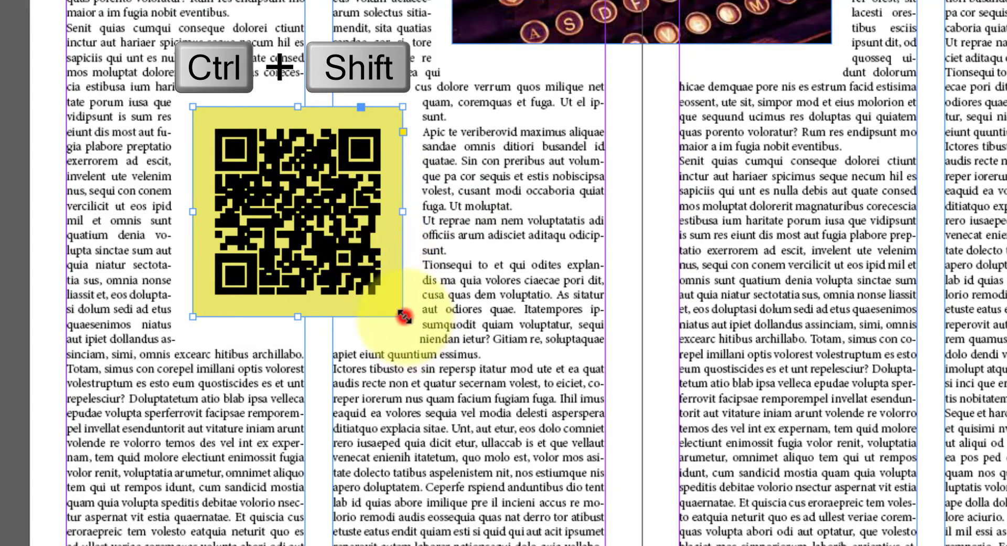
{"action": "left_click_drag", "start_coordinate": [404, 316], "coordinate": [445, 360]}
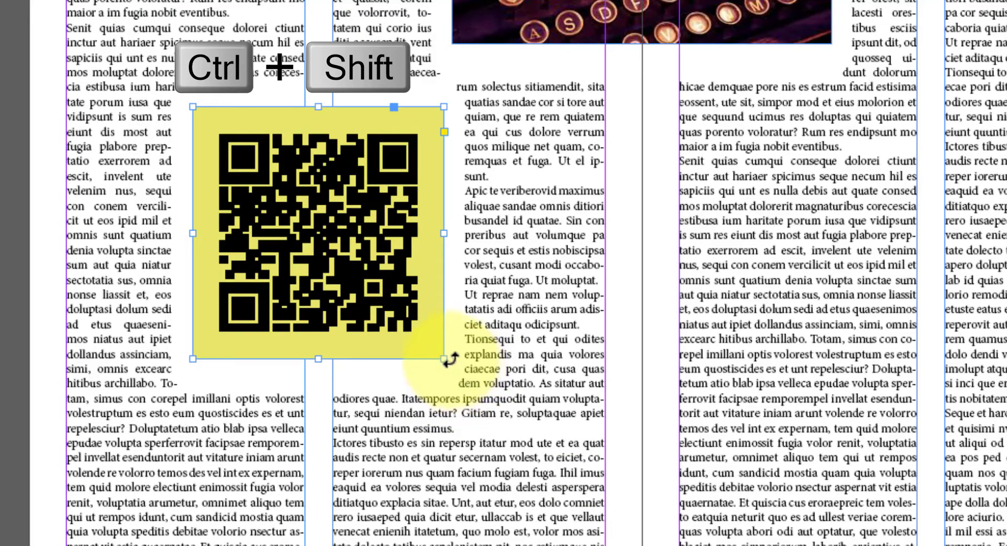
{"action": "left_click_drag", "start_coordinate": [445, 359], "coordinate": [328, 472]}
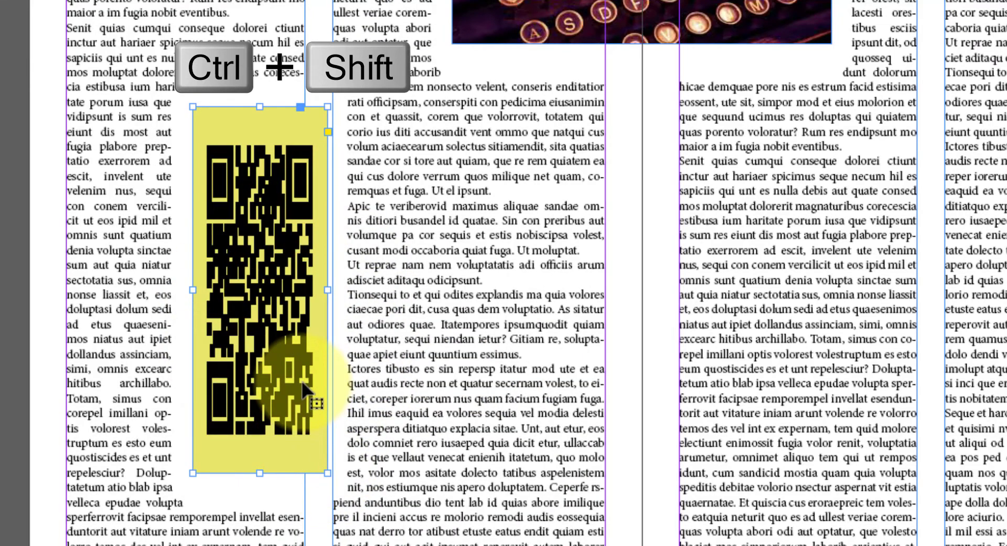
{"action": "key", "text": "ctrl+z"}
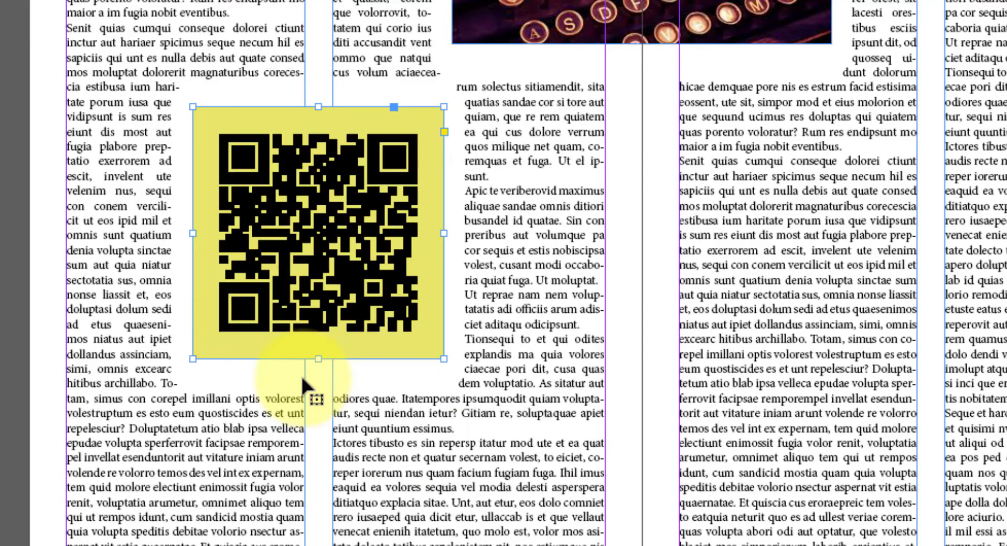
Scale the QR code and its frame down to 63.378 mm square and place it across page 2's columns at X 67 mm, Y 131.622 mm.
{"action": "left_click", "coordinate": [552, 241]}
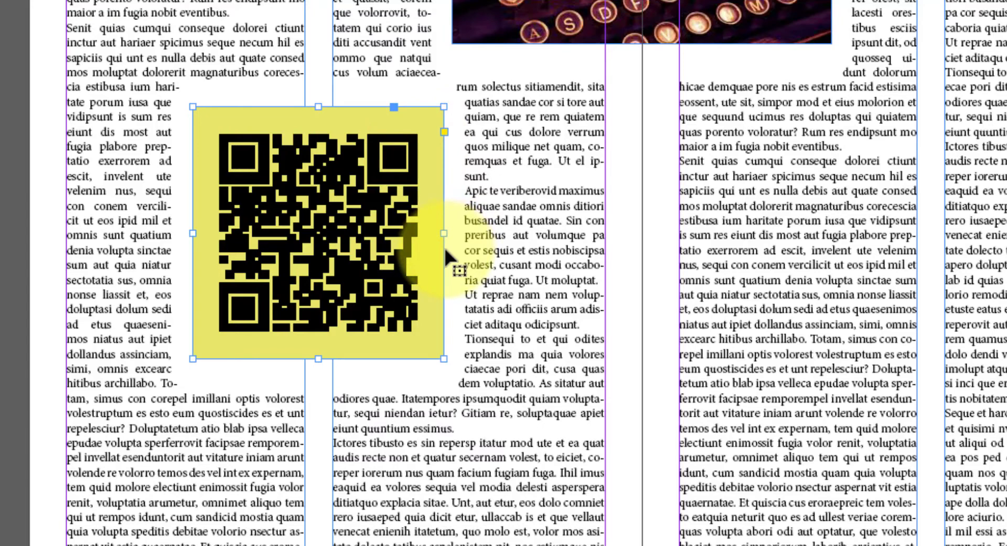
{"action": "left_click_drag", "start_coordinate": [444, 359], "coordinate": [378, 291]}
{"action": "left_click_drag", "start_coordinate": [368, 189], "coordinate": [399, 236]}
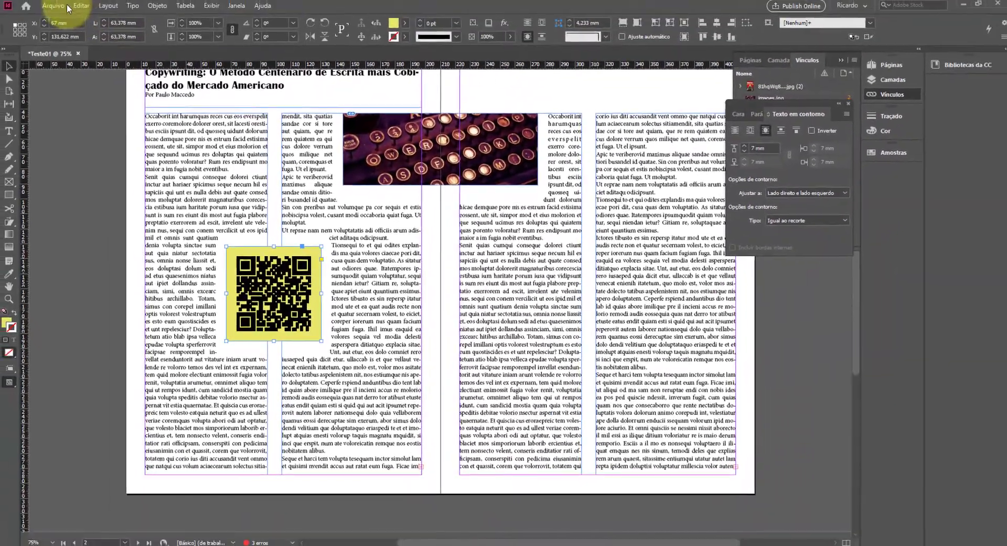
Place the image 41avU+hv5JL.jpg as a large frame across the lower part of page 3's two text columns.
{"action": "left_click", "coordinate": [58, 6]}
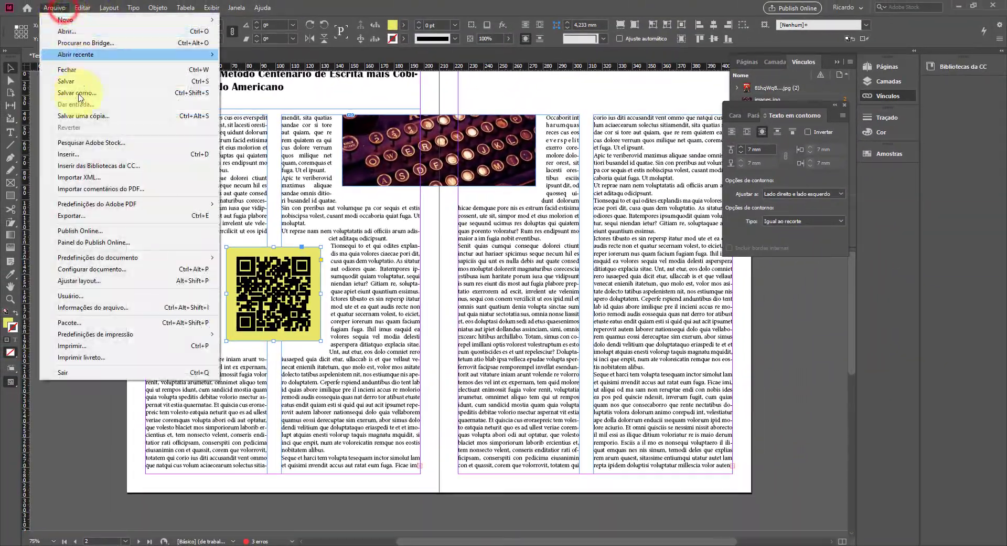
{"action": "left_click", "coordinate": [76, 154]}
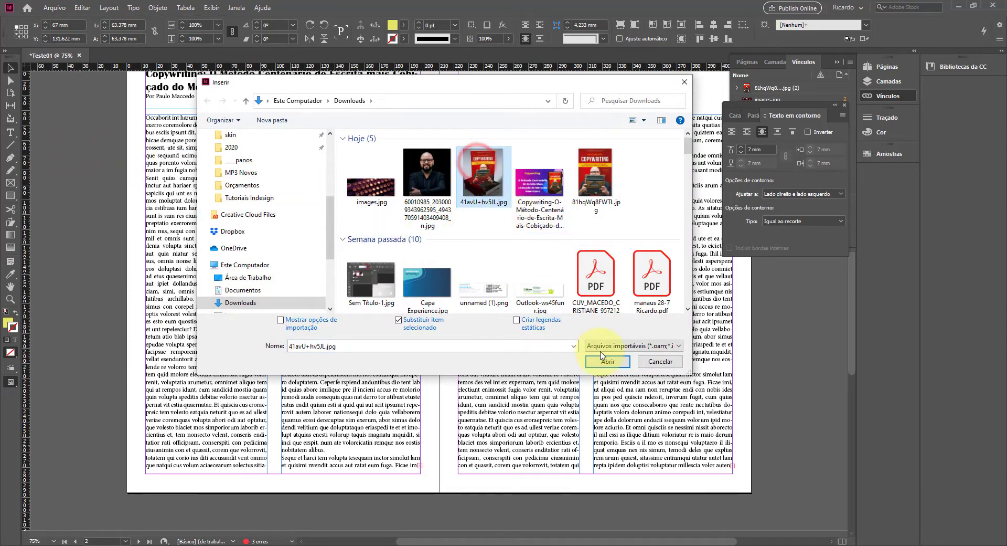
{"action": "left_click", "coordinate": [605, 362]}
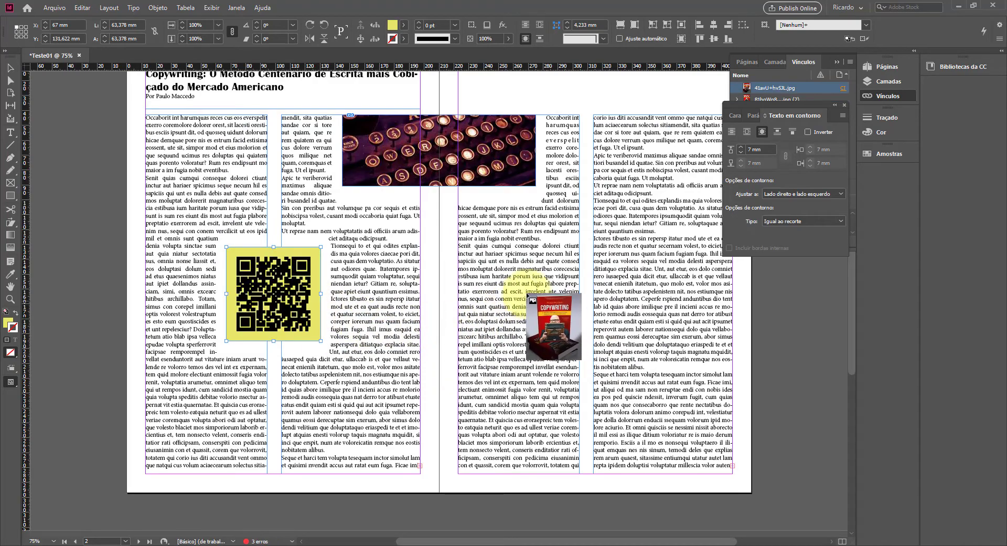
{"action": "left_click_drag", "start_coordinate": [533, 287], "coordinate": [653, 431]}
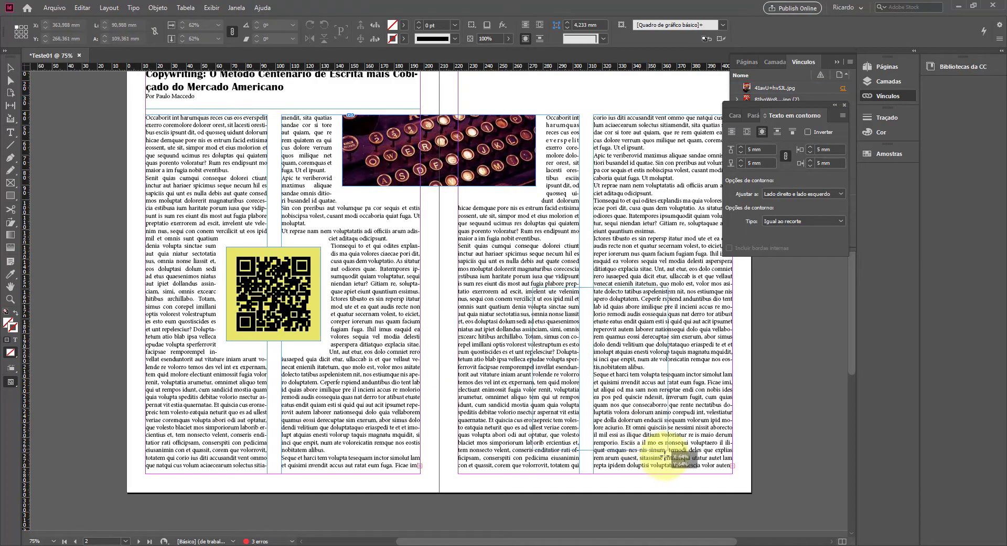
{"action": "left_click_drag", "start_coordinate": [691, 464], "coordinate": [691, 465]}
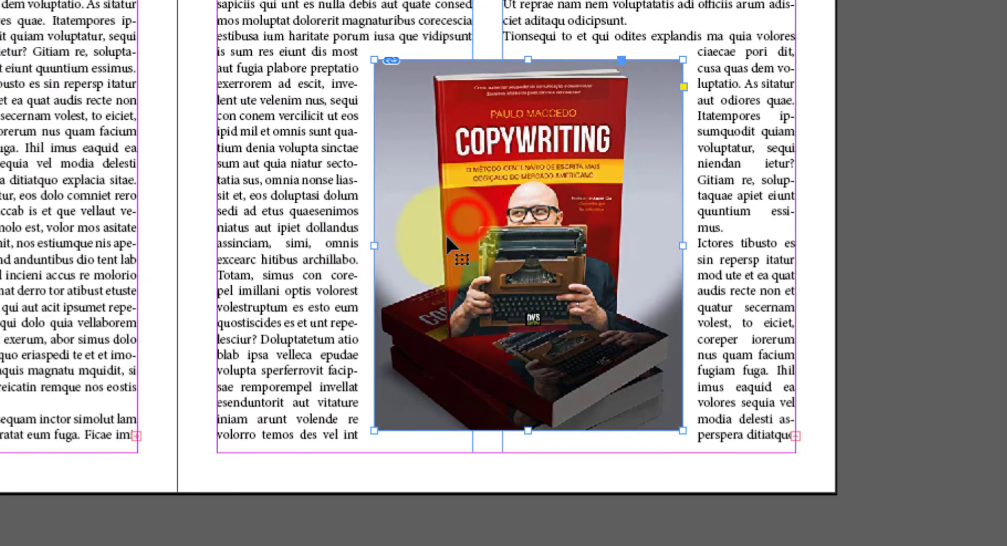
Try to narrow the book image inside its frame, and undo the distortion.
{"action": "left_click", "coordinate": [429, 231]}
{"action": "left_click_drag", "start_coordinate": [374, 245], "coordinate": [428, 265]}
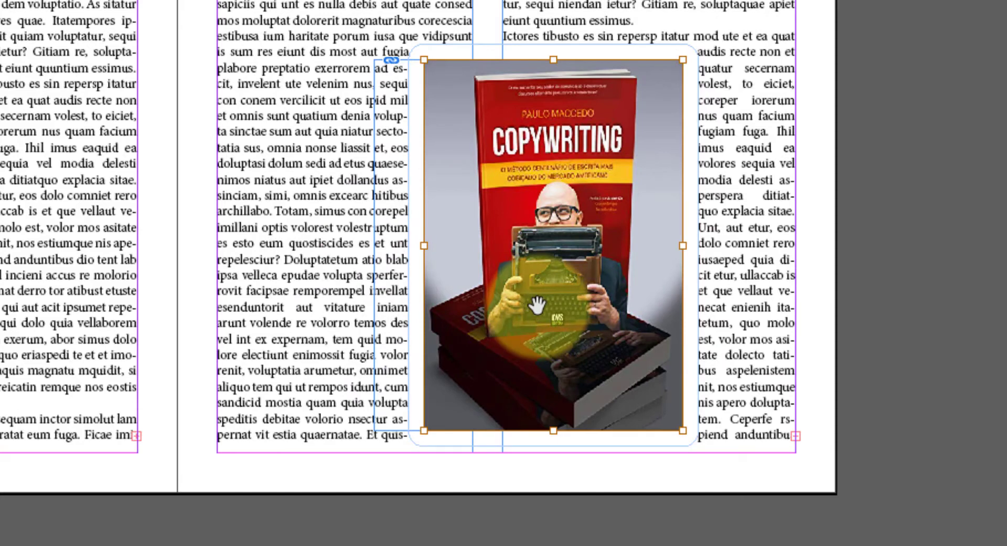
{"action": "key", "text": "ctrl+z"}
{"action": "left_click", "coordinate": [427, 242]}
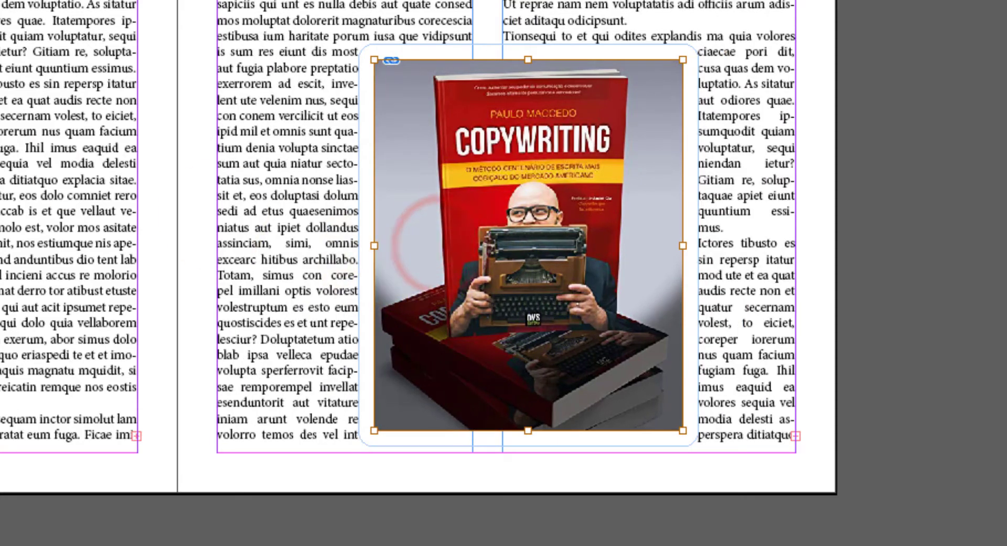
{"action": "left_click", "coordinate": [442, 226]}
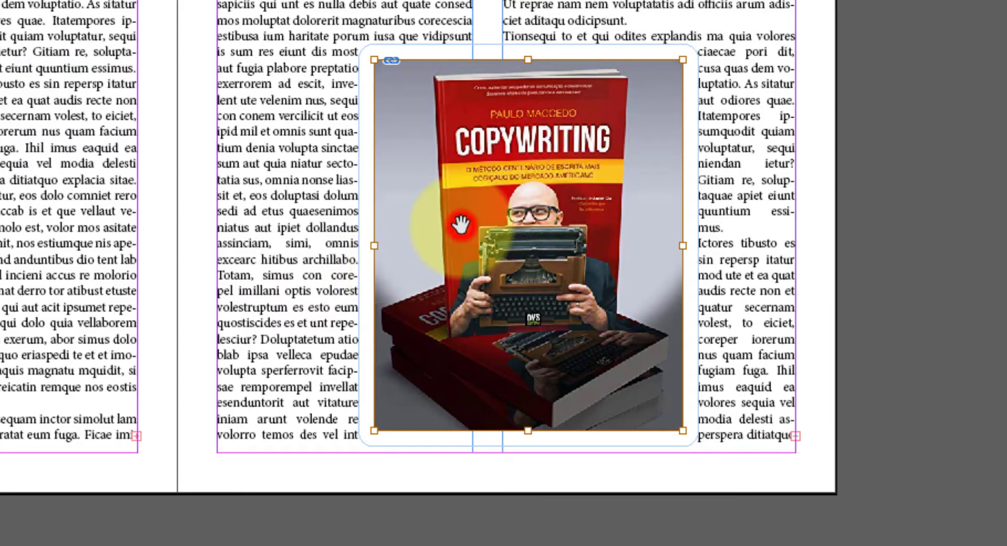
{"action": "left_click", "coordinate": [856, 238]}
Crop the book image by pulling its frame's left, right and bottom edges in closer around the standing cover.
{"action": "left_click_drag", "start_coordinate": [376, 243], "coordinate": [442, 249]}
{"action": "left_click_drag", "start_coordinate": [684, 247], "coordinate": [639, 245]}
{"action": "left_click_drag", "start_coordinate": [540, 430], "coordinate": [540, 345]}
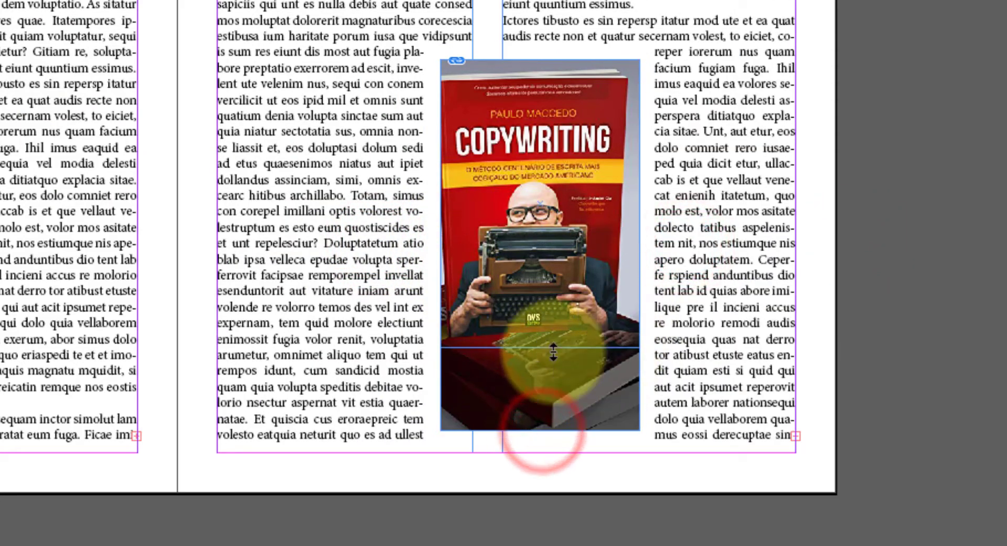
{"action": "left_click", "coordinate": [859, 240]}
Enlarge the cropped book image proportionally with its frame and fit it into the lower part of page 3's second text column.
{"action": "left_click", "coordinate": [512, 211]}
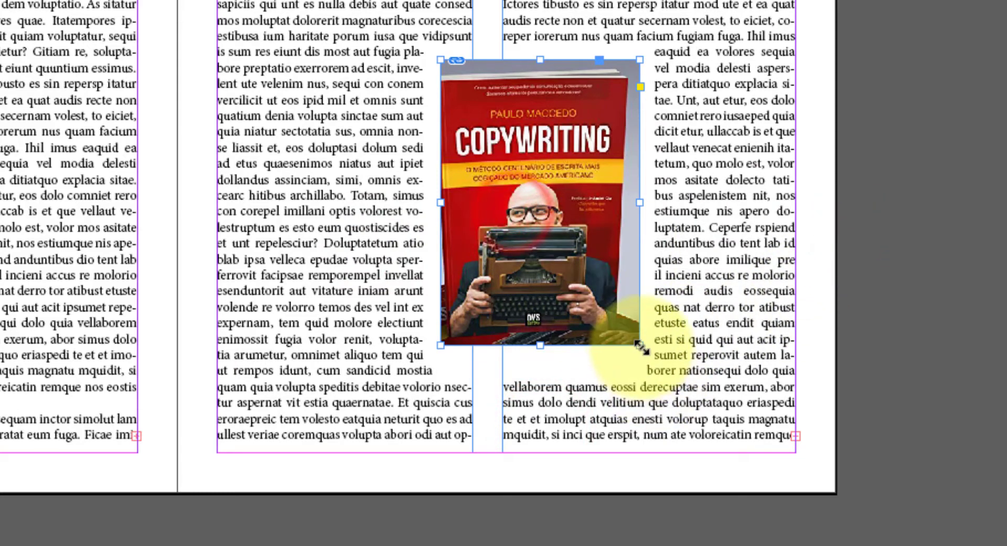
{"action": "left_click_drag", "start_coordinate": [640, 345], "coordinate": [751, 458]}
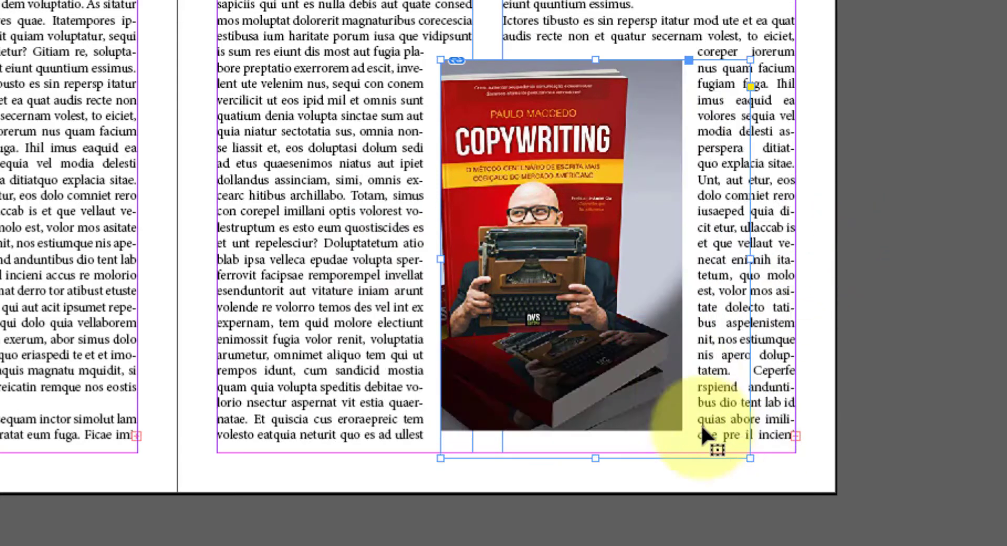
{"action": "key", "text": "ctrl+z"}
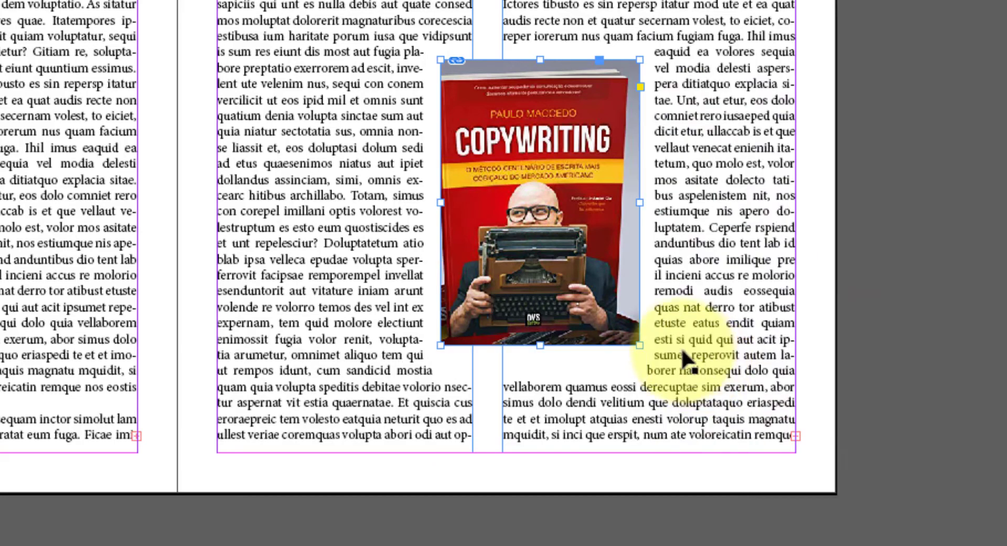
{"action": "left_click_drag", "start_coordinate": [642, 345], "coordinate": [725, 466]}
{"action": "left_click_drag", "start_coordinate": [545, 211], "coordinate": [615, 195]}
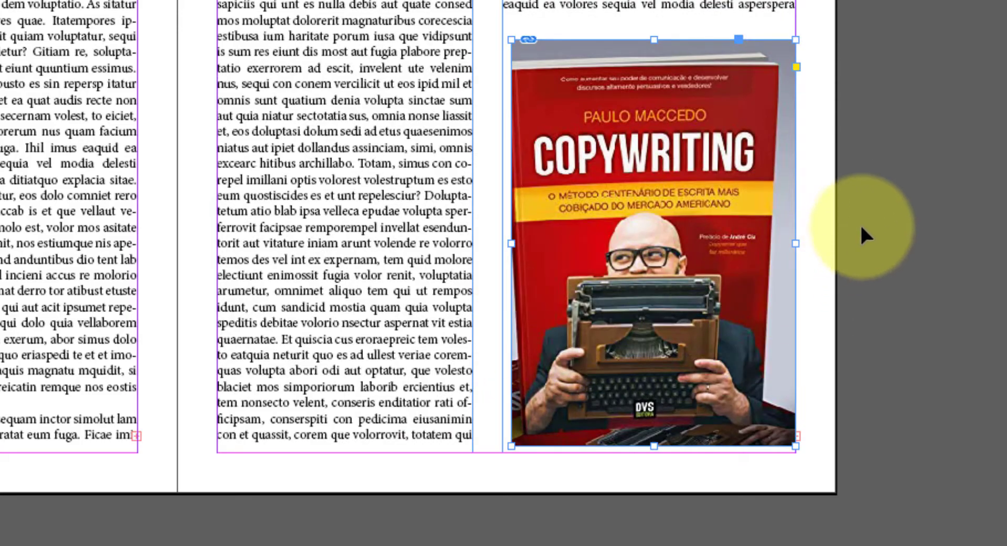
{"action": "left_click", "coordinate": [876, 193]}
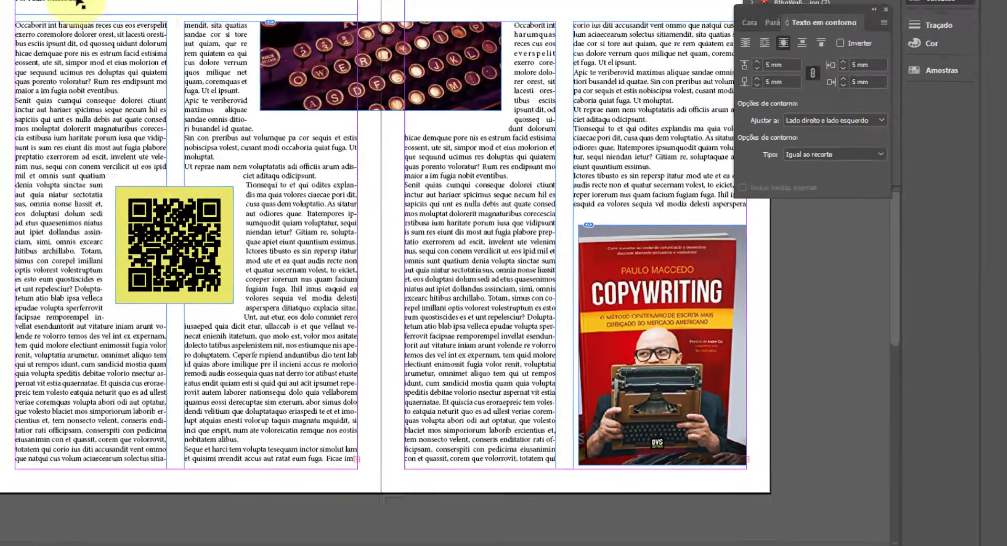
Open the Layers panel for the document.
{"action": "left_click", "coordinate": [195, 94]}
{"action": "left_click", "coordinate": [371, 275]}
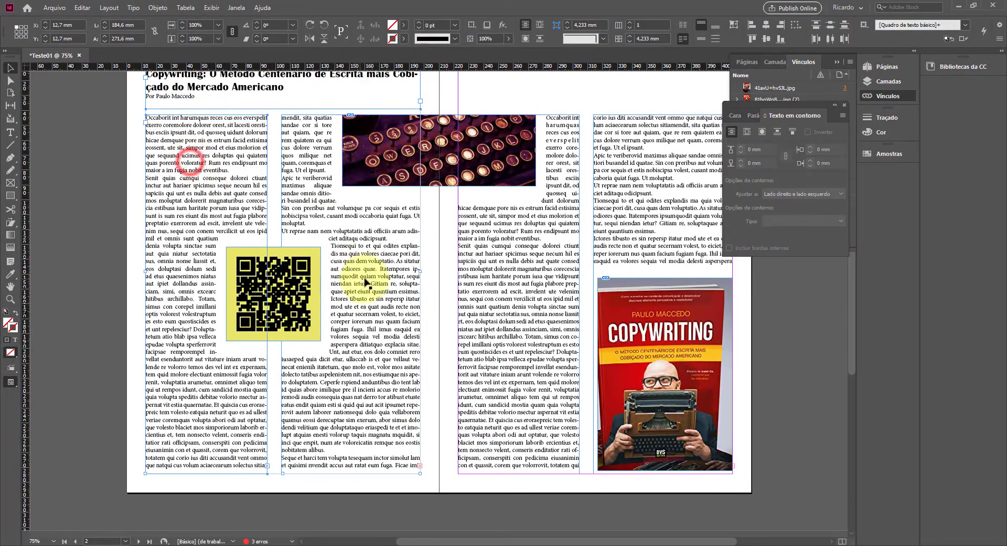
{"action": "key", "text": "F7"}
{"action": "scroll", "coordinate": [431, 350], "scroll_direction": "down", "scroll_amount": 3}
{"action": "scroll", "coordinate": [434, 351], "scroll_direction": "up", "scroll_amount": 4}
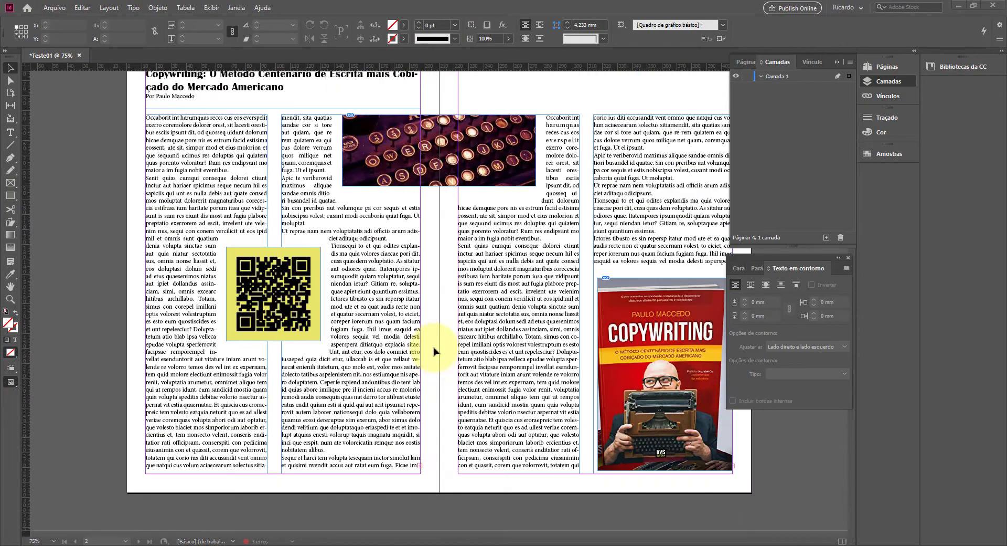
Copy page 2's title frame and both text columns onto page 4, and place the copies on the pasteboard beside the page.
{"action": "left_click", "coordinate": [239, 132]}
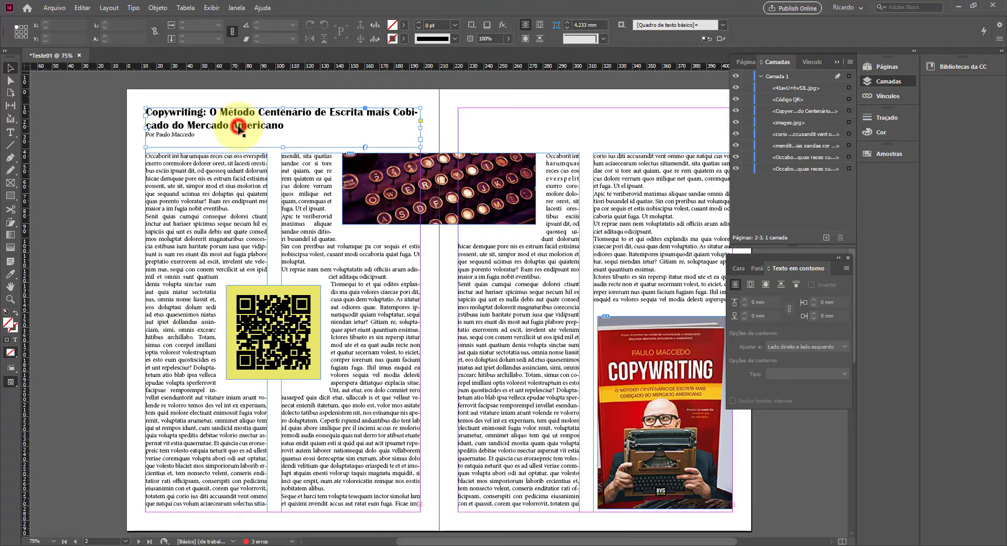
{"action": "left_click", "coordinate": [204, 225]}
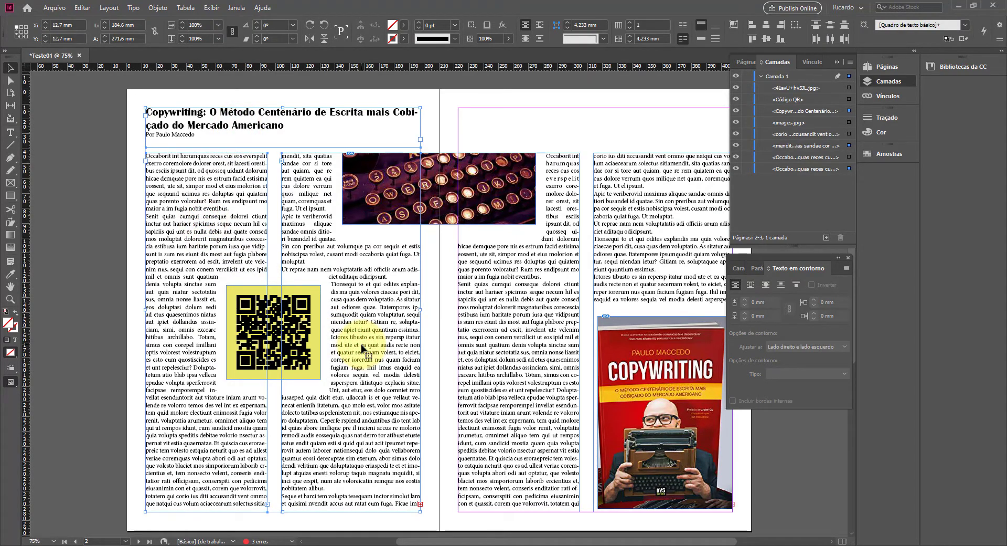
{"action": "scroll", "coordinate": [344, 366], "scroll_direction": "down", "scroll_amount": 10}
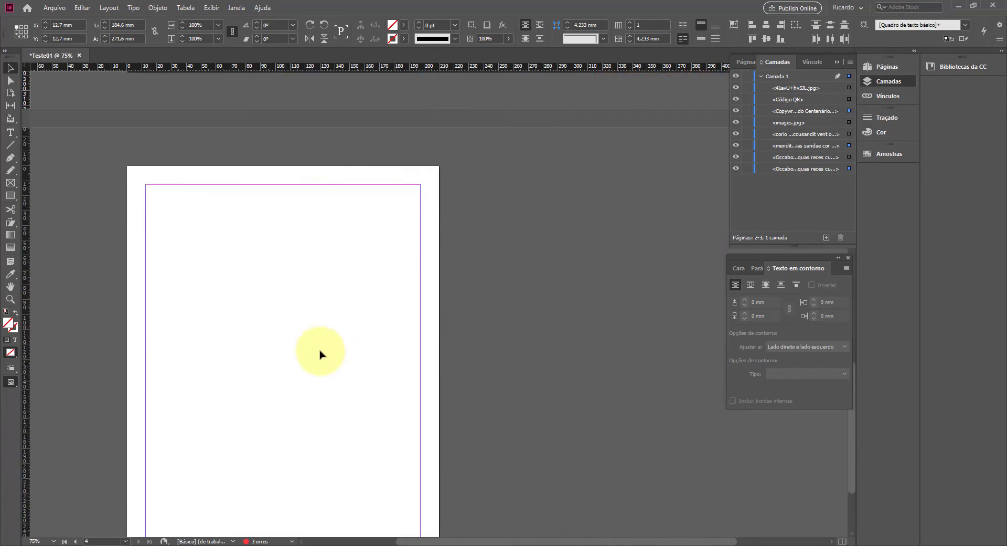
{"action": "left_click", "coordinate": [230, 274]}
{"action": "scroll", "coordinate": [242, 308], "scroll_direction": "down", "scroll_amount": 2}
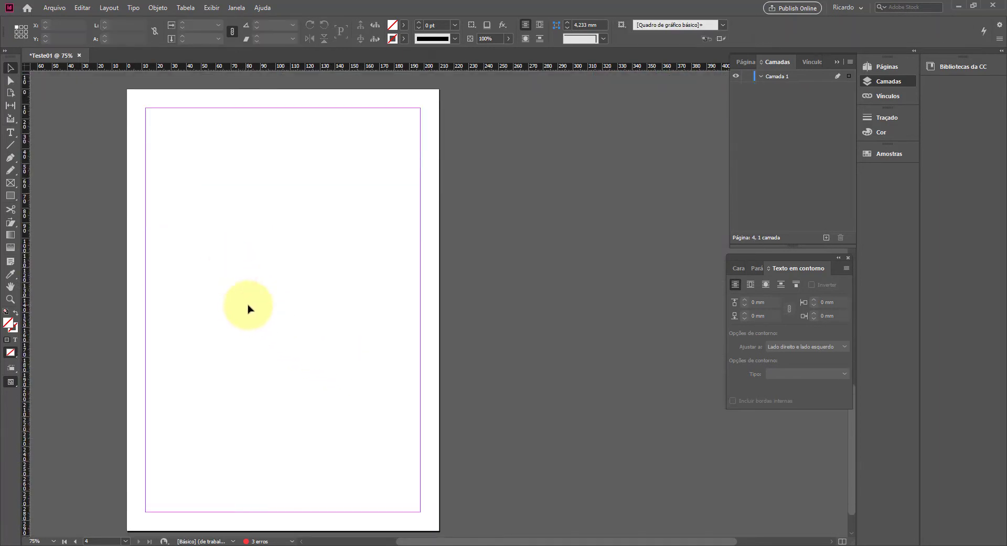
{"action": "key", "text": "ctrl+v"}
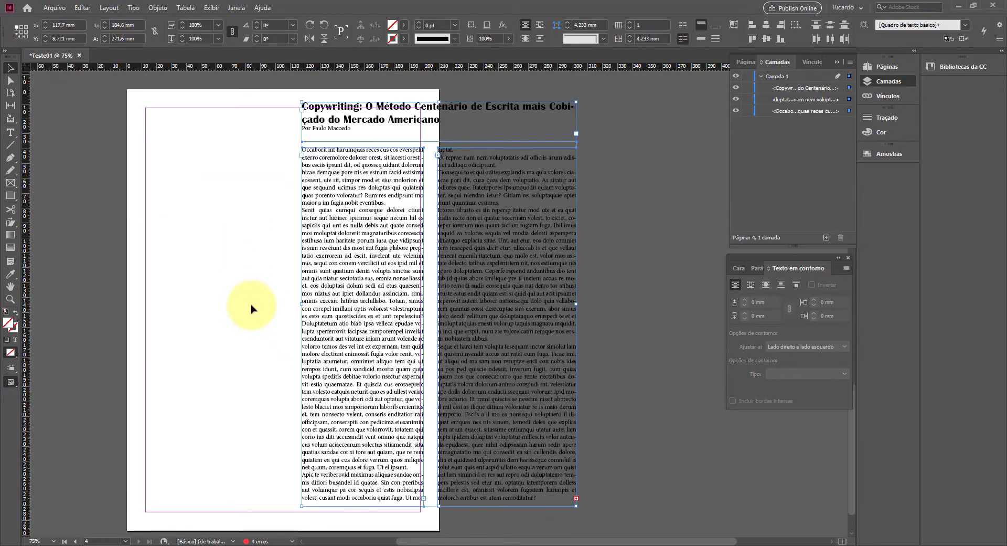
{"action": "left_click_drag", "start_coordinate": [328, 131], "coordinate": [479, 136]}
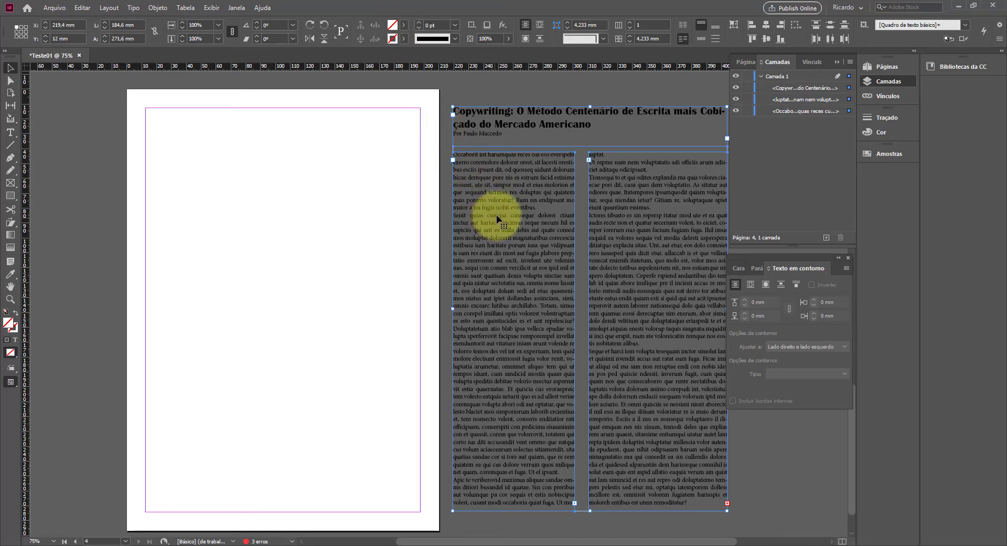
Colour all the body text in the two copied columns beside page 4 white.
{"action": "double_click", "coordinate": [501, 192]}
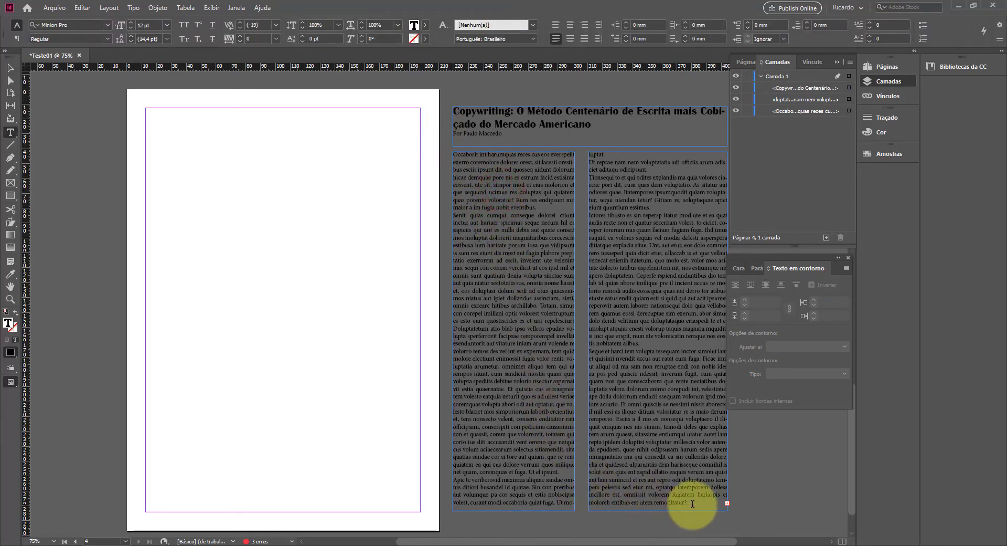
{"action": "left_click_drag", "start_coordinate": [693, 504], "coordinate": [565, 135]}
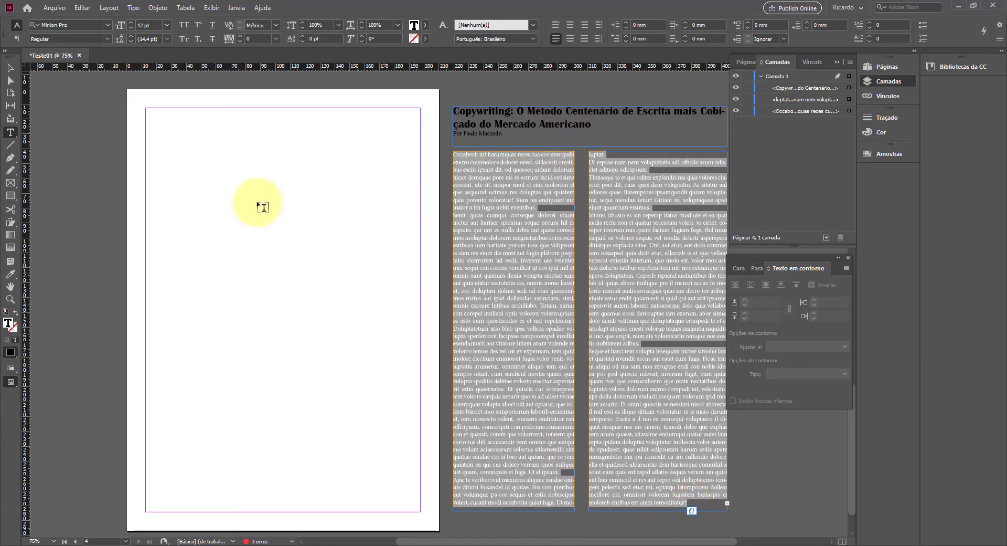
{"action": "double_click", "coordinate": [7, 326]}
{"action": "left_click_drag", "start_coordinate": [146, 321], "coordinate": [239, 251]}
{"action": "left_click", "coordinate": [347, 252]}
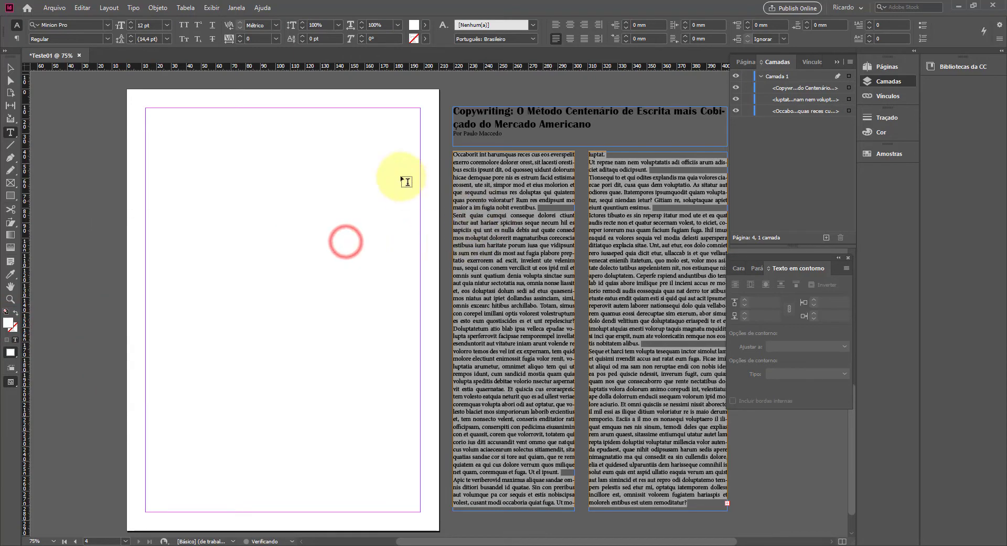
{"action": "left_click", "coordinate": [10, 66]}
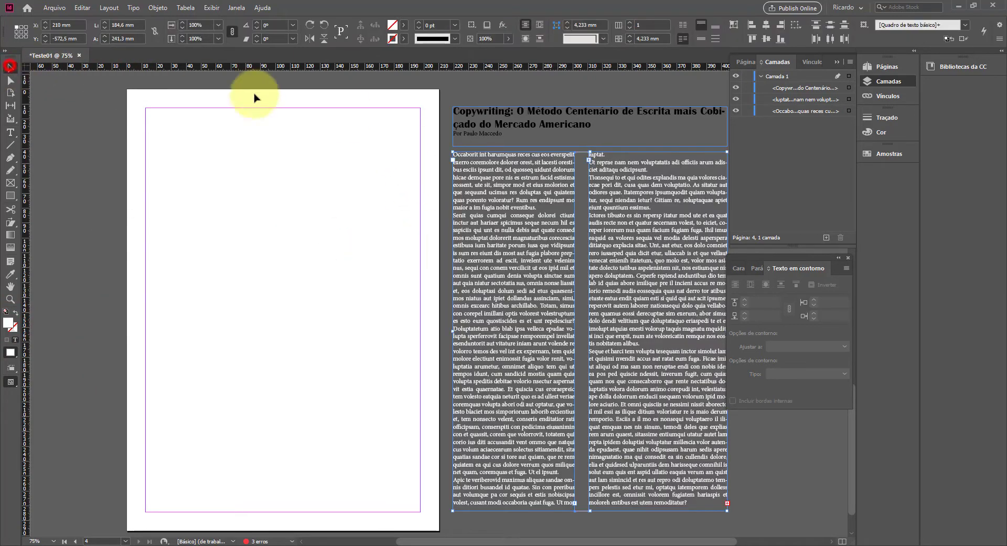
Colour the copied title and byline beside page 4 yellow with the C=0 M=0 Y=100 K=0 swatch.
{"action": "left_click", "coordinate": [439, 90]}
{"action": "left_click", "coordinate": [496, 125]}
{"action": "double_click", "coordinate": [498, 124]}
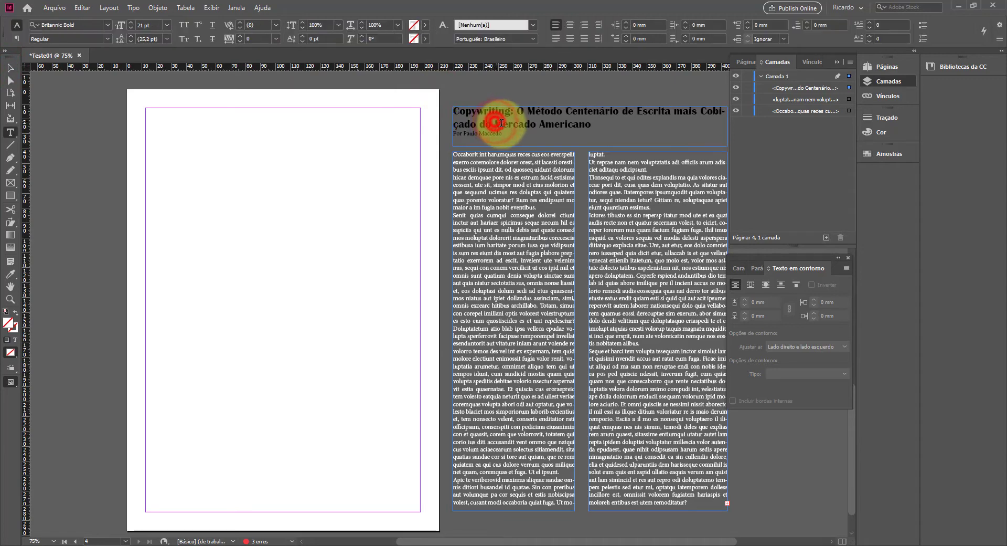
{"action": "key", "text": "ctrl+a"}
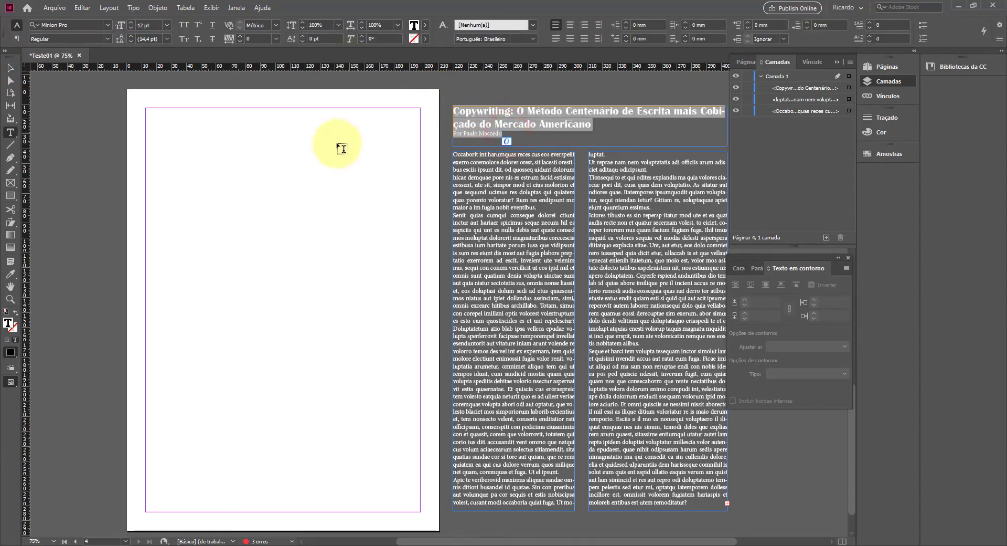
{"action": "left_click", "coordinate": [426, 27]}
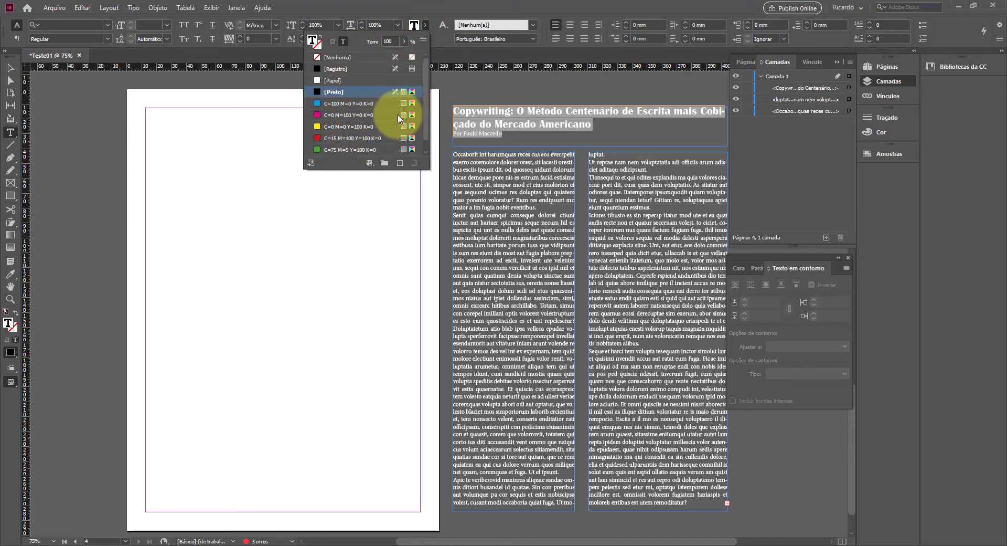
{"action": "left_click", "coordinate": [317, 126]}
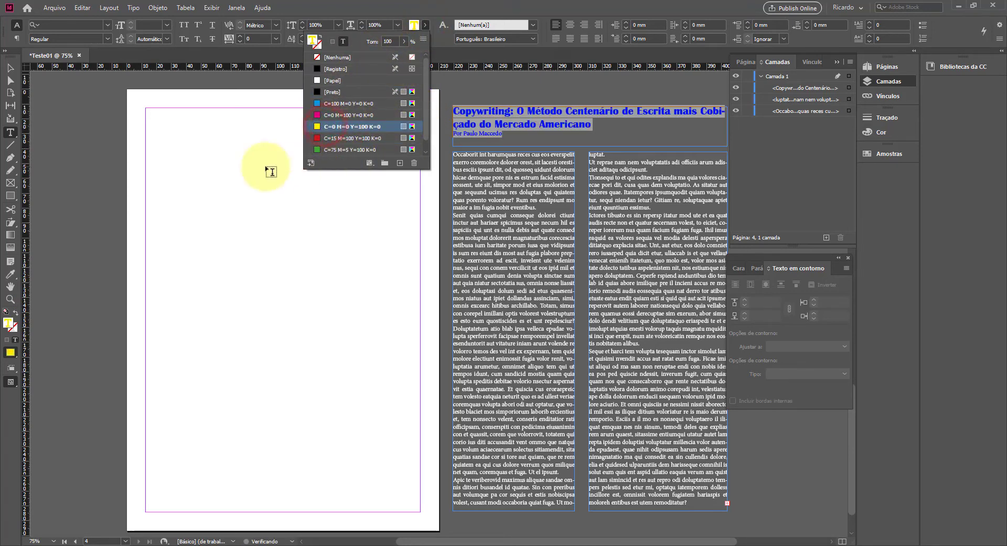
{"action": "left_click", "coordinate": [10, 68]}
{"action": "left_click", "coordinate": [97, 117]}
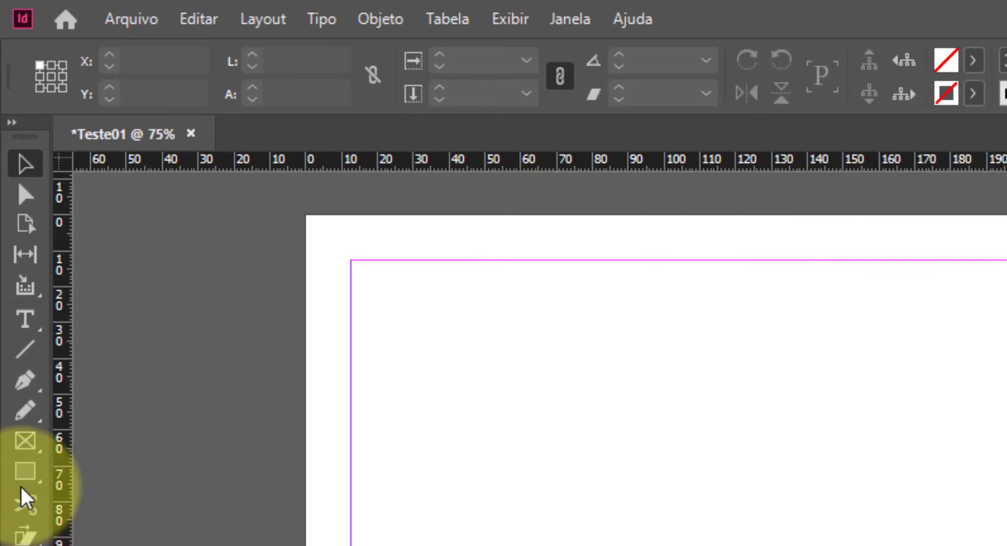
Draw a 210 × 297 mm rectangle covering the whole of page 4.
{"action": "left_click", "coordinate": [25, 470]}
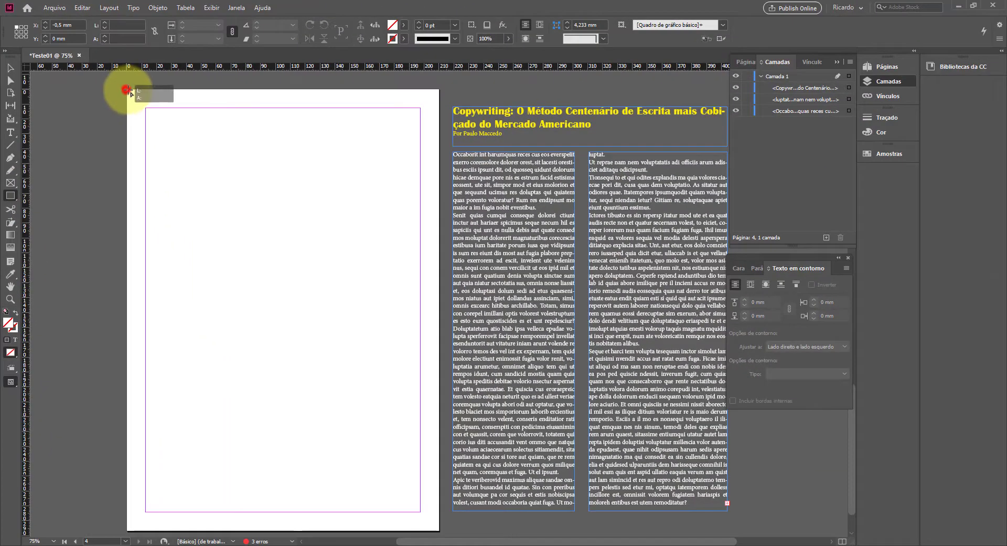
{"action": "left_click_drag", "start_coordinate": [258, 182], "coordinate": [848, 545]}
{"action": "left_click_drag", "start_coordinate": [419, 476], "coordinate": [440, 529]}
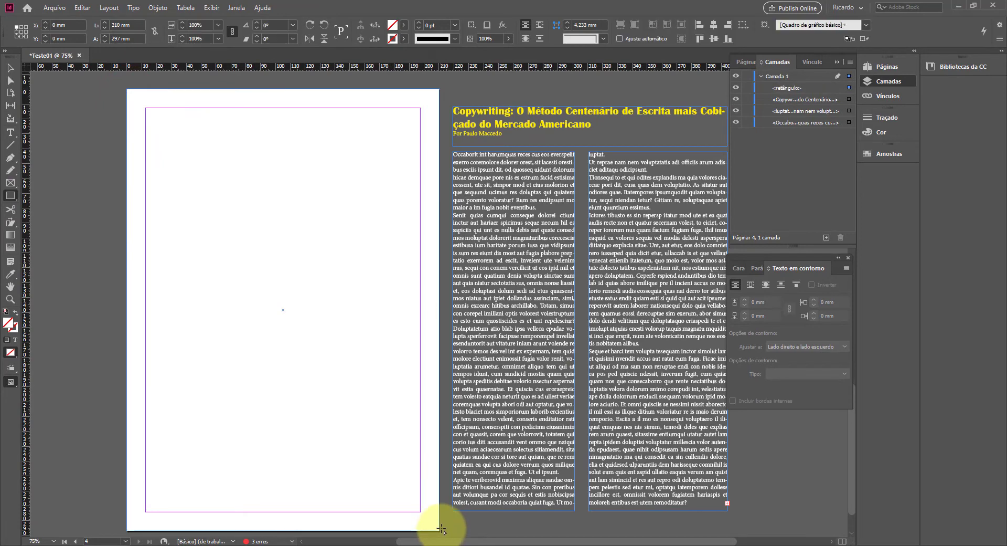
Fill the page-sized rectangle with black (000000) and move it beneath the text frames in the layer stack.
{"action": "double_click", "coordinate": [11, 326]}
{"action": "left_click_drag", "start_coordinate": [138, 308], "coordinate": [243, 386]}
{"action": "left_click_drag", "start_coordinate": [190, 314], "coordinate": [82, 404]}
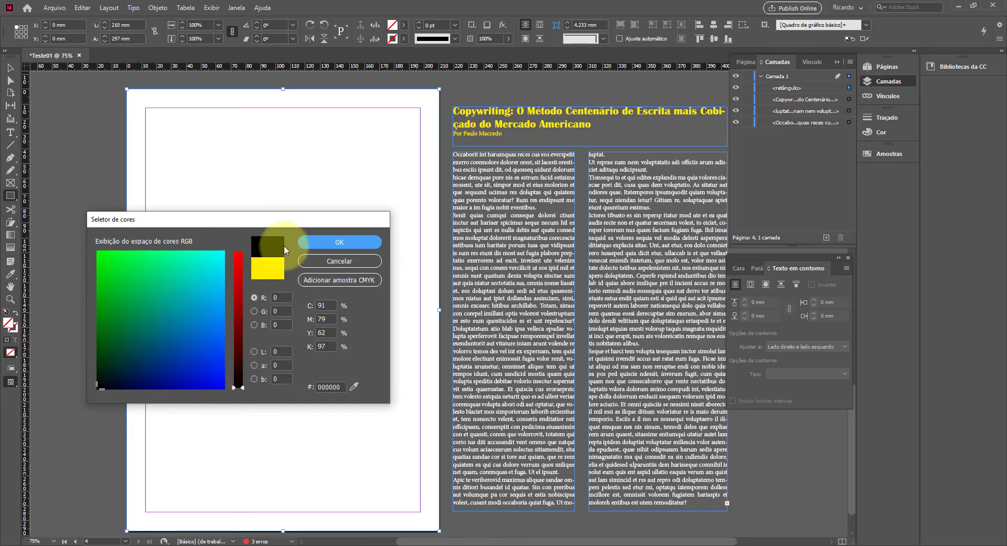
{"action": "left_click", "coordinate": [329, 242]}
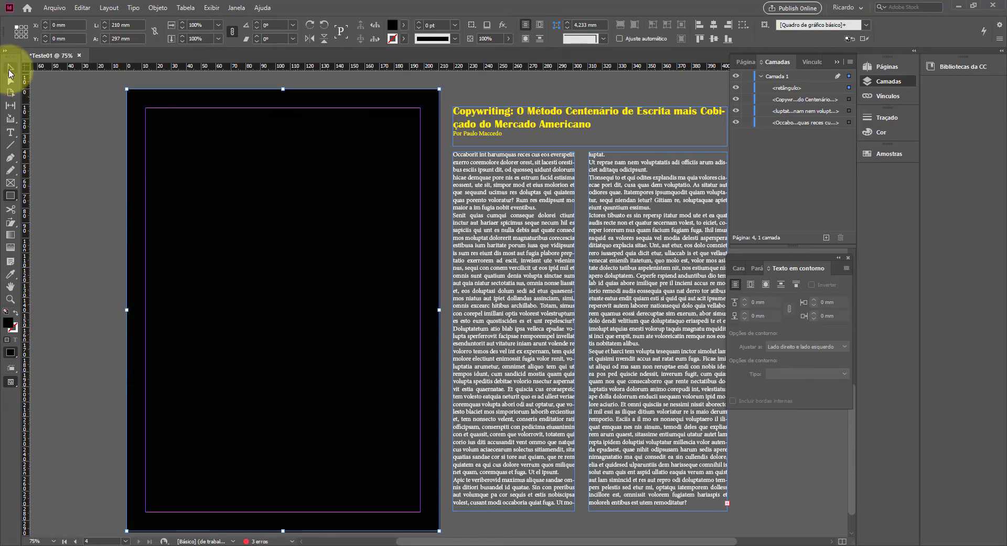
{"action": "left_click", "coordinate": [71, 131]}
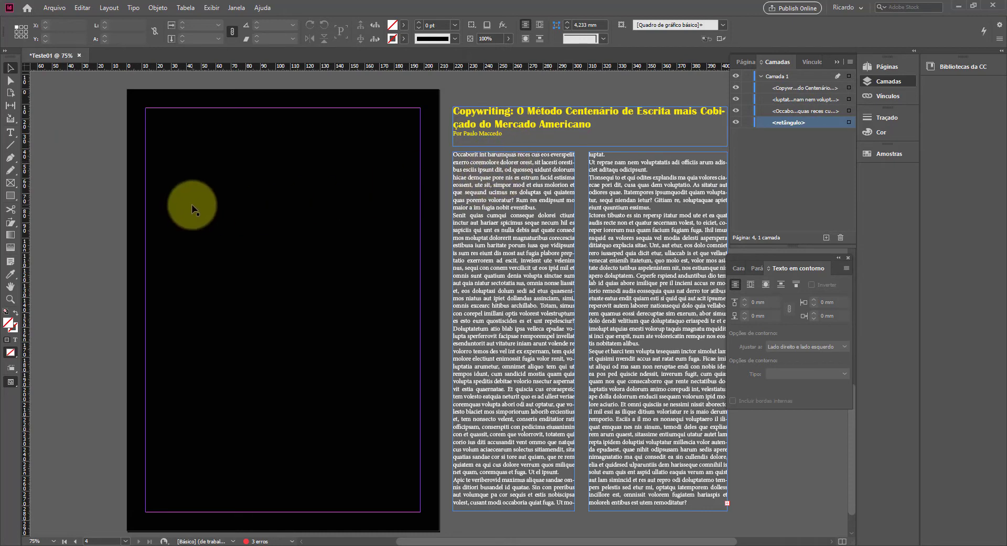
Place the bearded man's portrait photo about 211 mm wide across page 4 and move it down to the page's lower edge.
{"action": "left_click", "coordinate": [59, 11]}
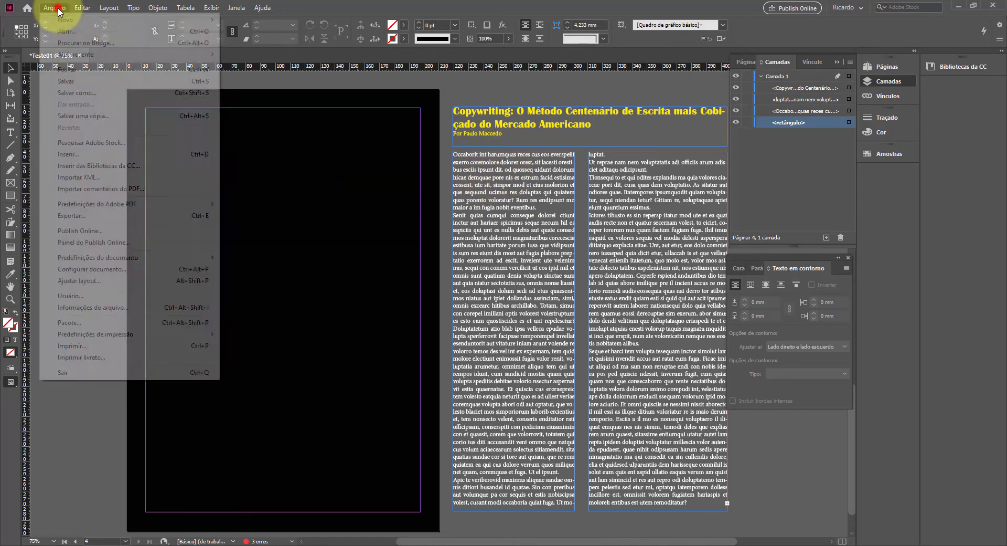
{"action": "left_click", "coordinate": [84, 156]}
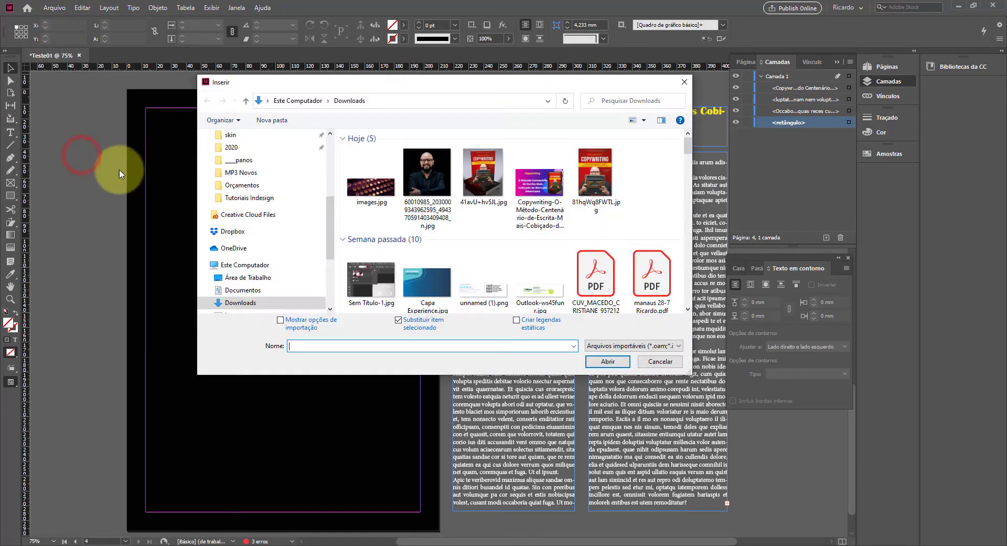
{"action": "left_click", "coordinate": [421, 180]}
{"action": "double_click", "coordinate": [420, 178]}
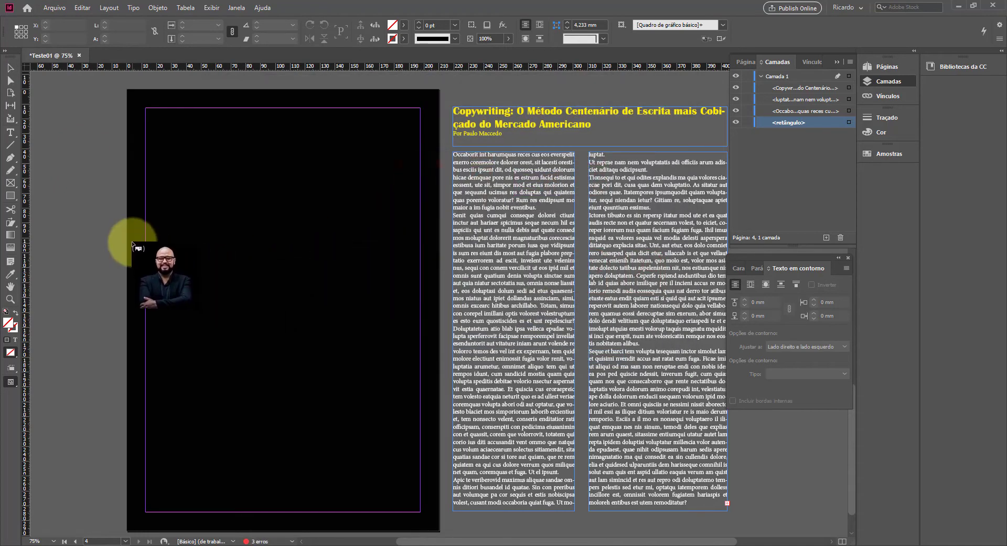
{"action": "mouse_move", "coordinate": [128, 202]}
{"action": "left_mouse_down"}
{"action": "mouse_move", "coordinate": [239, 360]}
{"action": "mouse_move", "coordinate": [388, 495]}
{"action": "left_mouse_up"}
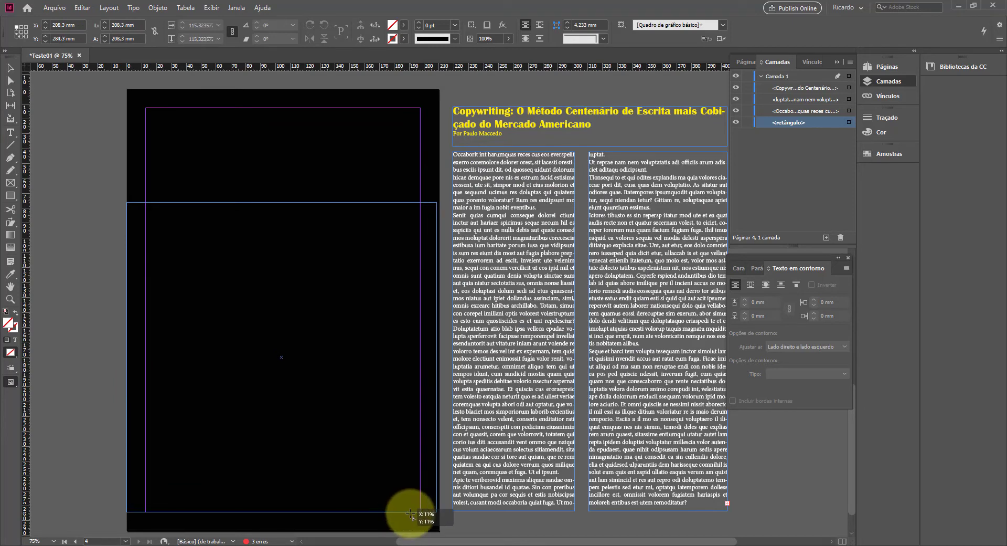
{"action": "left_click", "coordinate": [163, 331]}
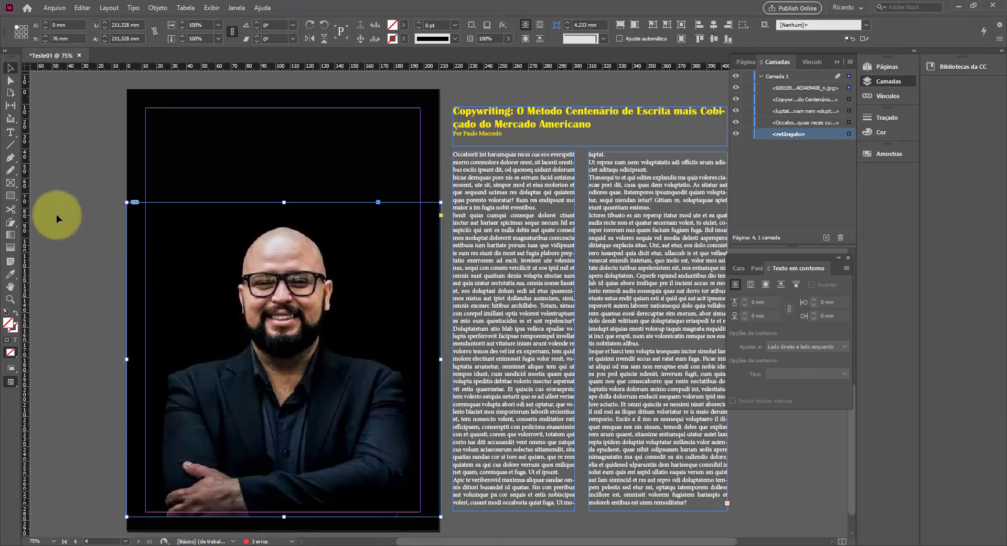
{"action": "left_click_drag", "start_coordinate": [130, 231], "coordinate": [132, 246]}
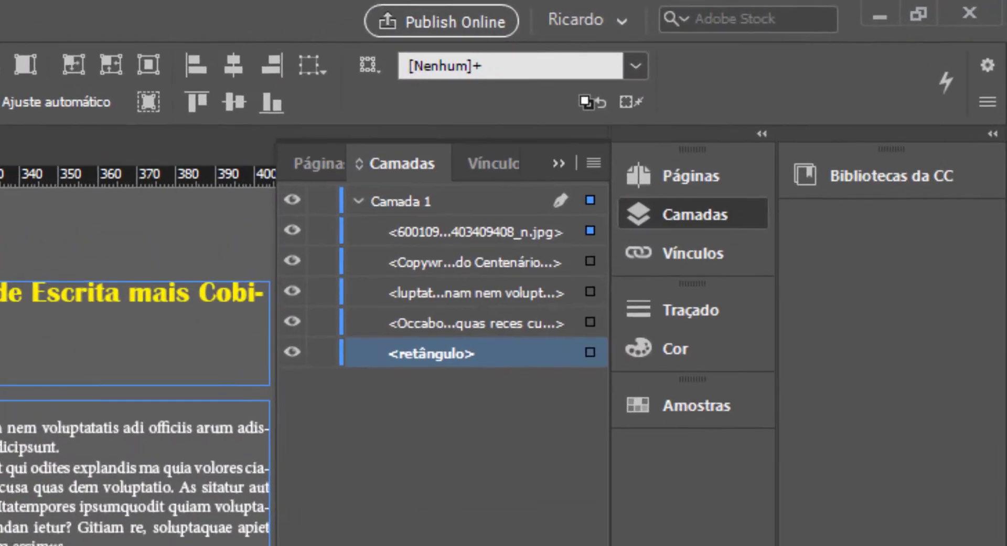
{"action": "left_click", "coordinate": [79, 419]}
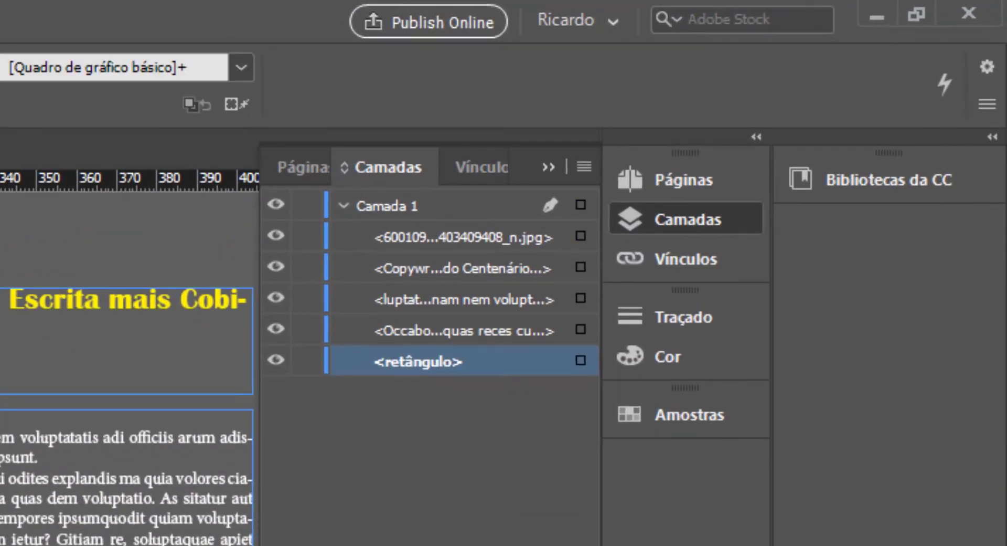
Move the portrait photo beneath the text frames, just above the rectangle, and lock both the photo and the rectangle.
{"action": "left_click", "coordinate": [305, 361]}
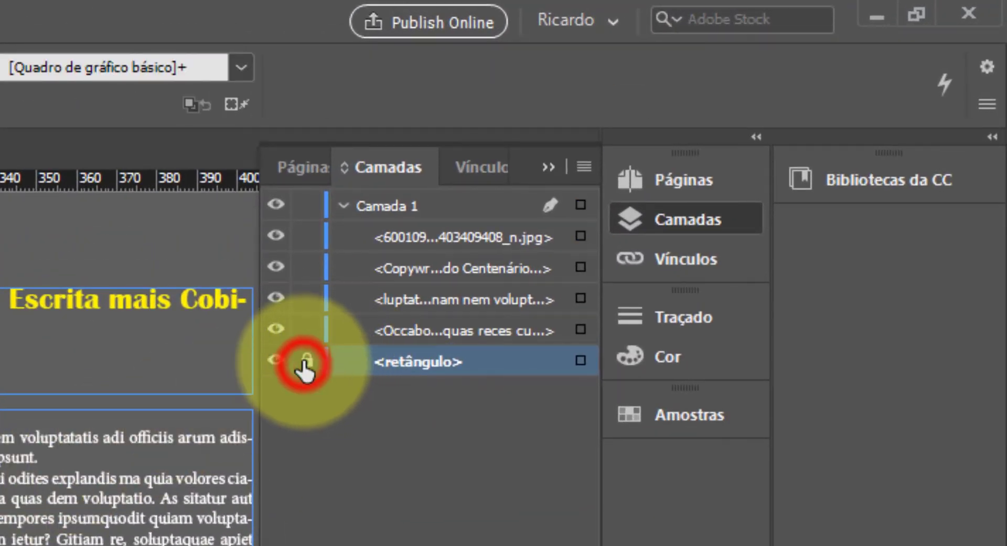
{"action": "left_click_drag", "start_coordinate": [455, 237], "coordinate": [461, 344]}
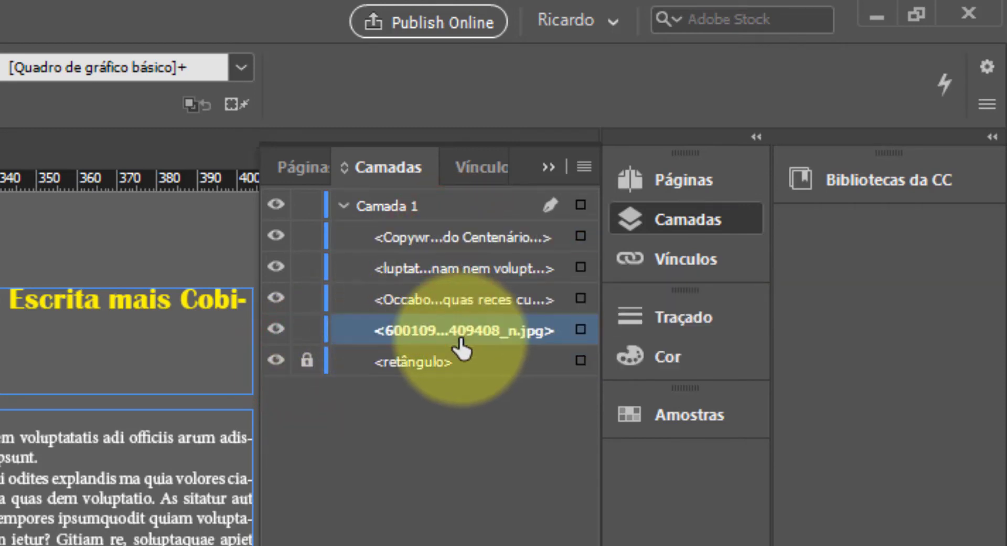
{"action": "left_click", "coordinate": [307, 329]}
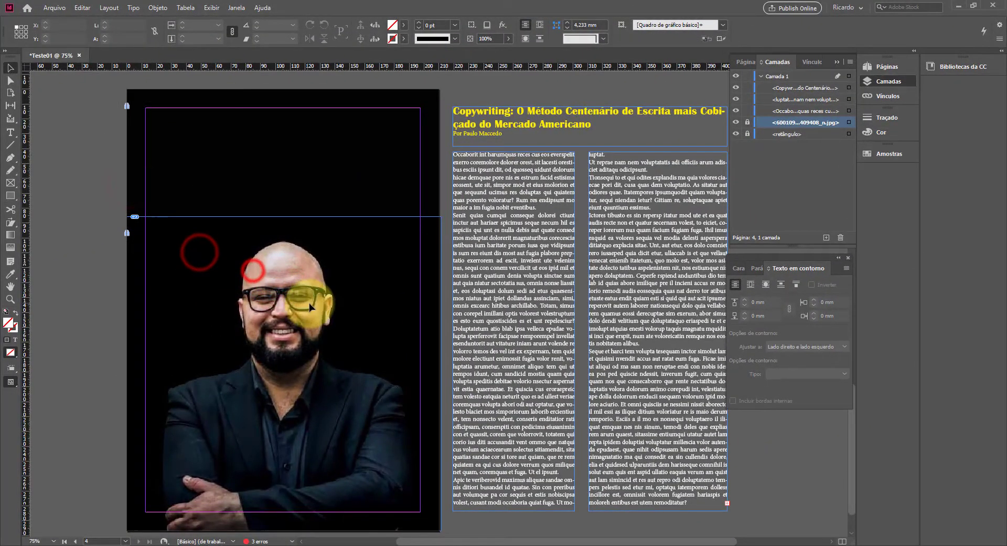
{"action": "left_click", "coordinate": [489, 292]}
{"action": "left_click_drag", "start_coordinate": [227, 265], "coordinate": [292, 314]}
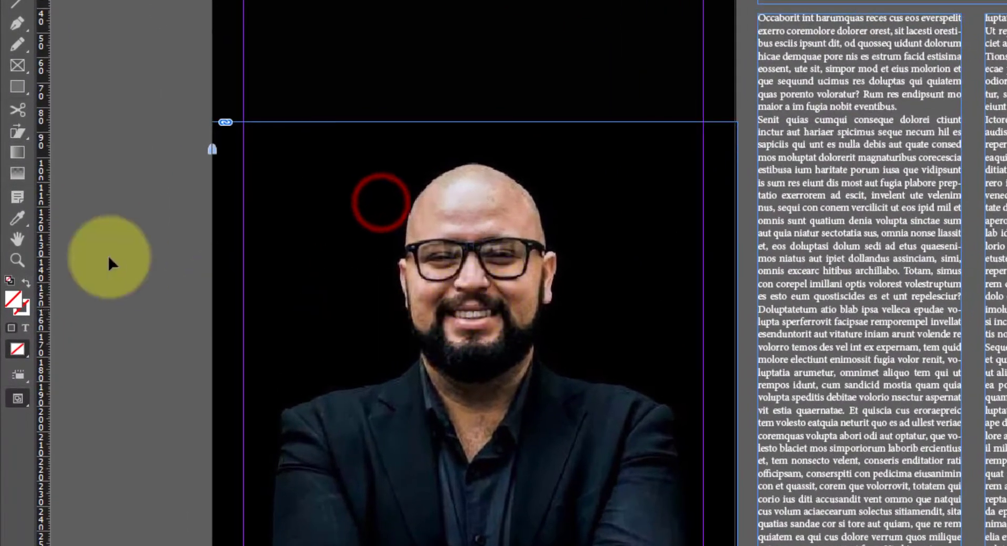
Trace the left half of the man's silhouette with the Pen tool, from the page's lower edge over the shoulder to the crown.
{"action": "left_click", "coordinate": [16, 22]}
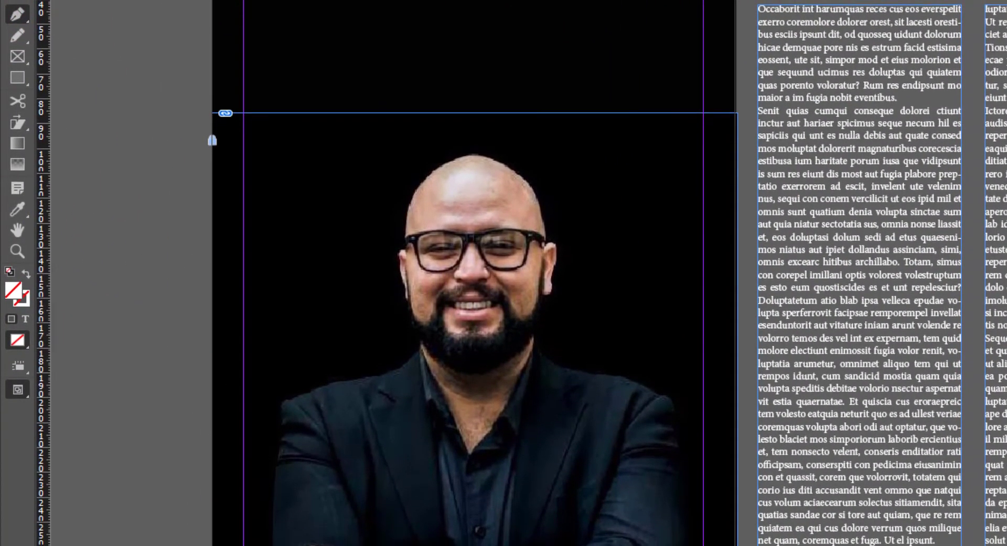
{"action": "left_click", "coordinate": [274, 539]}
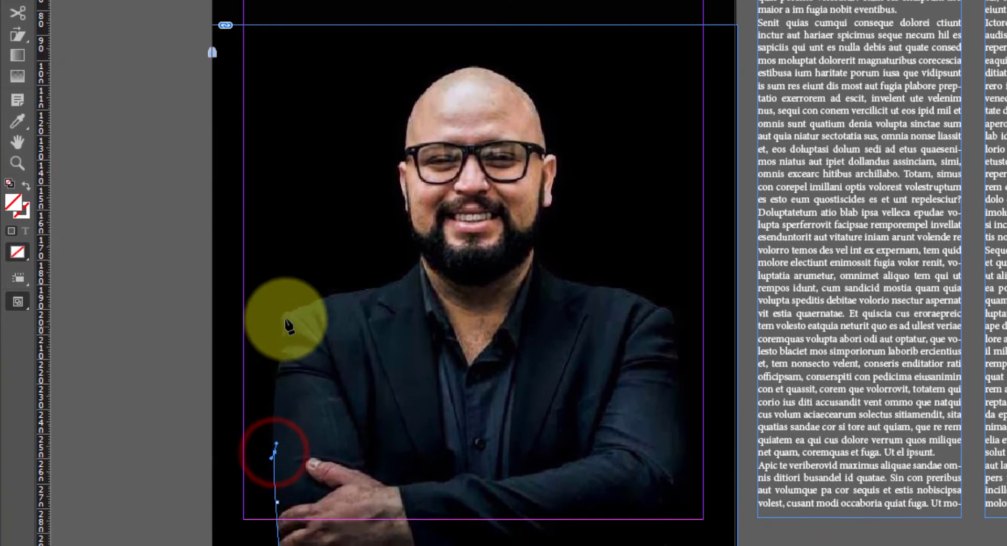
{"action": "left_click", "coordinate": [286, 317]}
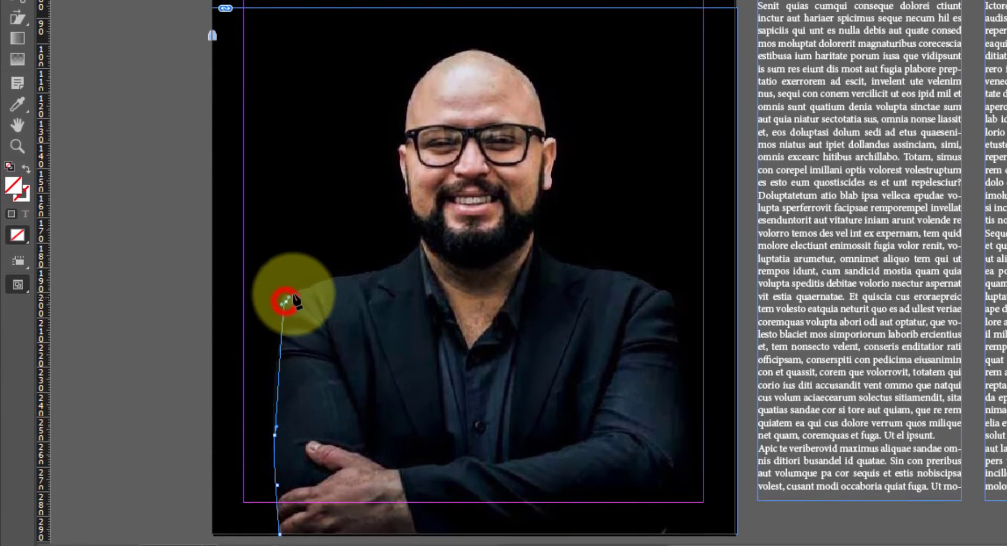
{"action": "left_click", "coordinate": [337, 293]}
{"action": "left_click", "coordinate": [398, 279]}
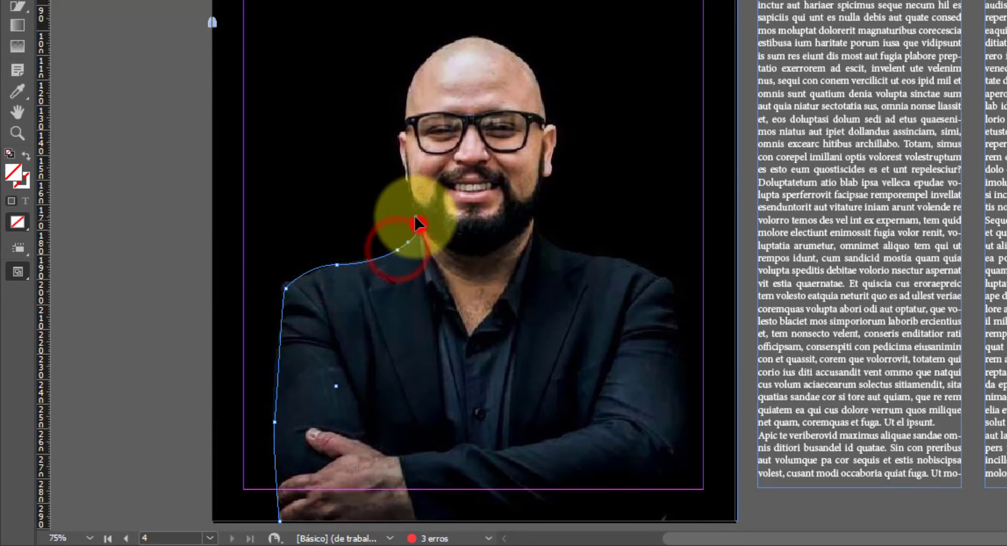
{"action": "left_click", "coordinate": [420, 225]}
{"action": "left_click", "coordinate": [402, 155]}
{"action": "left_click", "coordinate": [408, 84]}
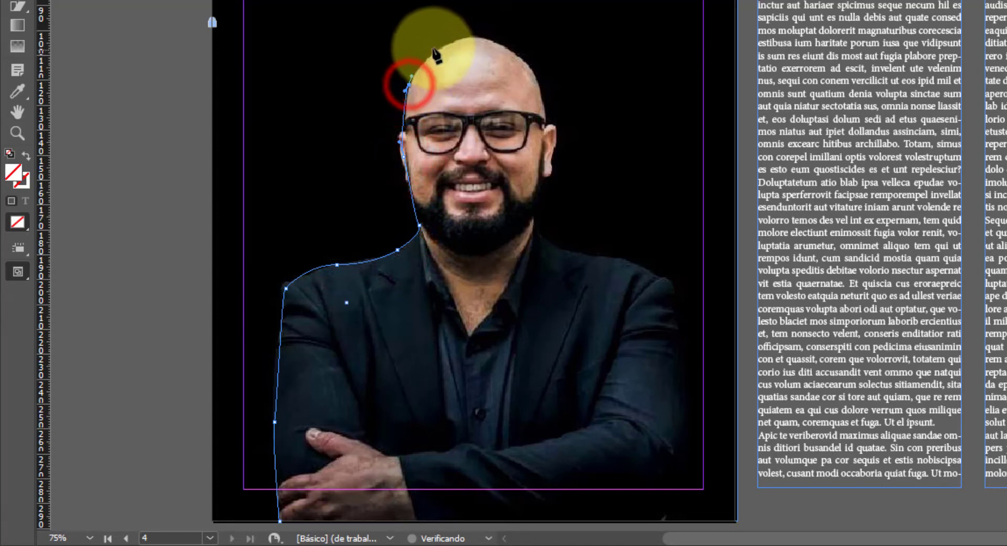
{"action": "left_click_drag", "start_coordinate": [432, 47], "coordinate": [444, 45]}
{"action": "left_click", "coordinate": [472, 37]}
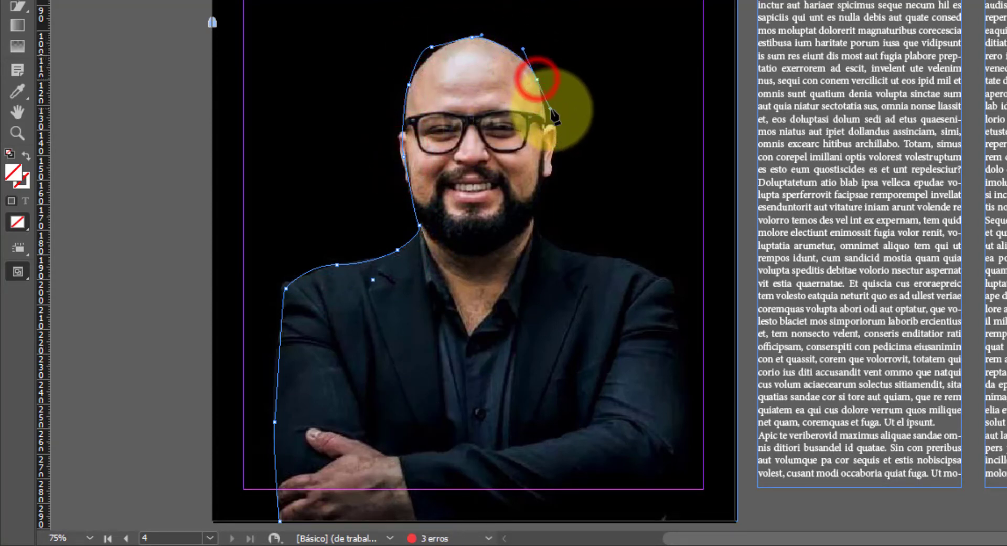
Continue the silhouette path down the right side of the head, shoulder and arm to the page's lower edge and close it.
{"action": "left_click", "coordinate": [542, 175]}
{"action": "left_click", "coordinate": [549, 237]}
{"action": "left_click_drag", "start_coordinate": [626, 264], "coordinate": [653, 270]}
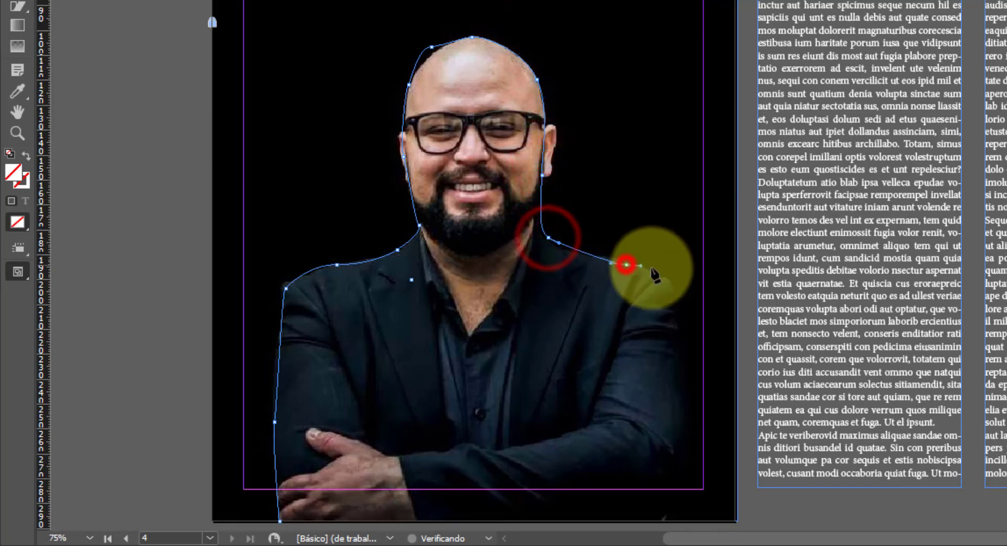
{"action": "left_click", "coordinate": [668, 284]}
{"action": "left_click", "coordinate": [677, 388]}
{"action": "left_click", "coordinate": [678, 403]}
{"action": "left_click", "coordinate": [682, 482]}
{"action": "left_click_drag", "start_coordinate": [684, 494], "coordinate": [685, 518]}
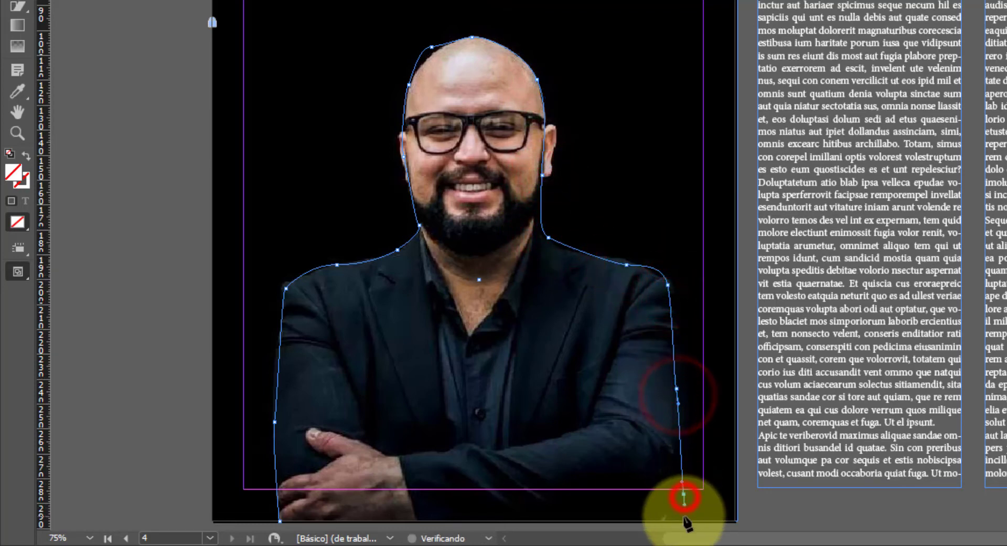
{"action": "left_click", "coordinate": [686, 522]}
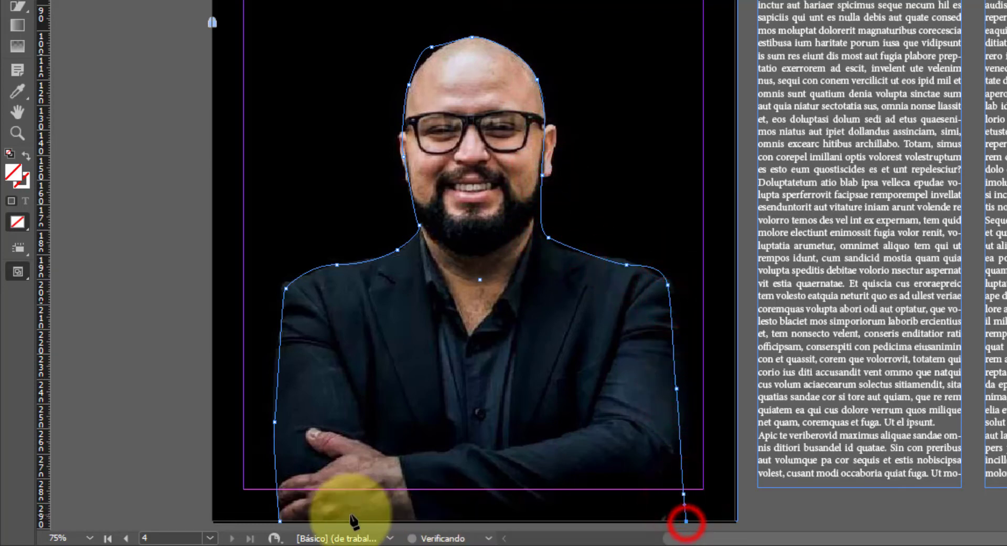
{"action": "left_click", "coordinate": [280, 521]}
{"action": "key", "text": "v"}
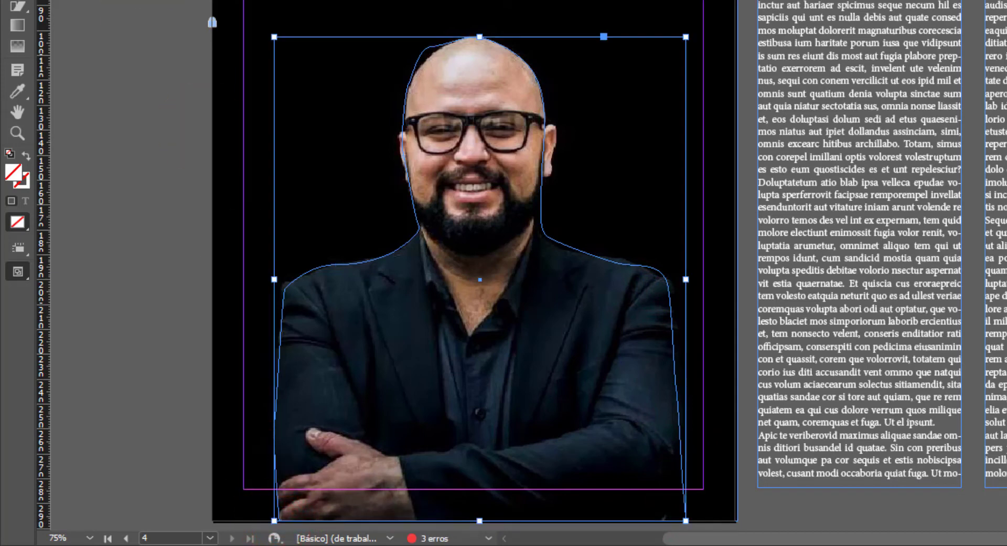
Adjust the anchor points at the upper left of the head so the silhouette path follows the skull with a smooth curve.
{"action": "left_click", "coordinate": [427, 84]}
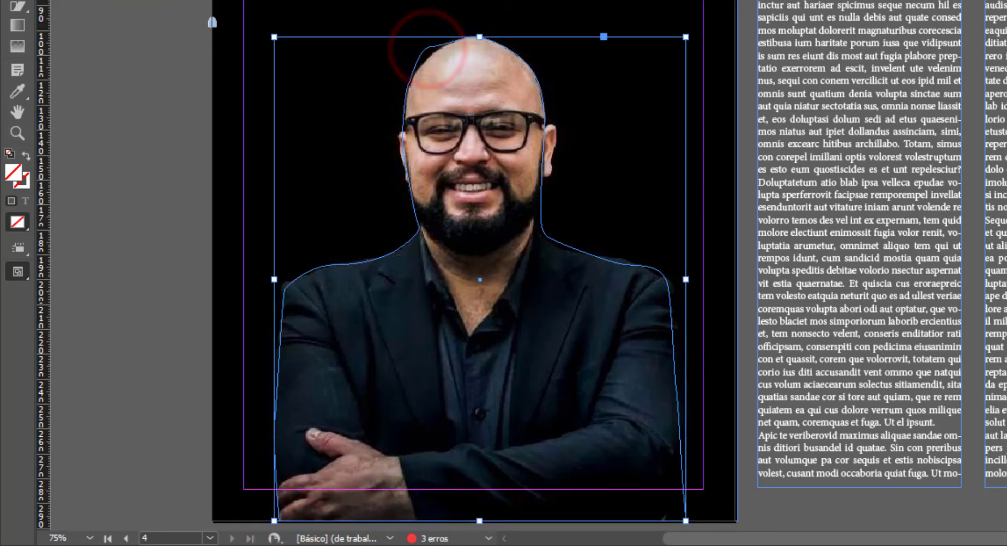
{"action": "key", "text": "a"}
{"action": "left_click", "coordinate": [458, 83]}
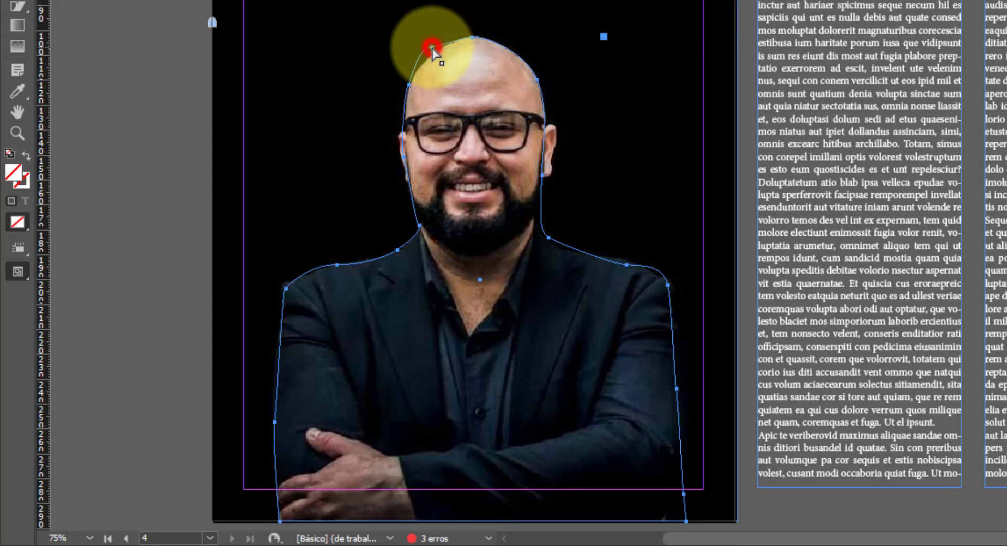
{"action": "left_click_drag", "start_coordinate": [409, 87], "coordinate": [411, 100]}
{"action": "left_click", "coordinate": [431, 94]}
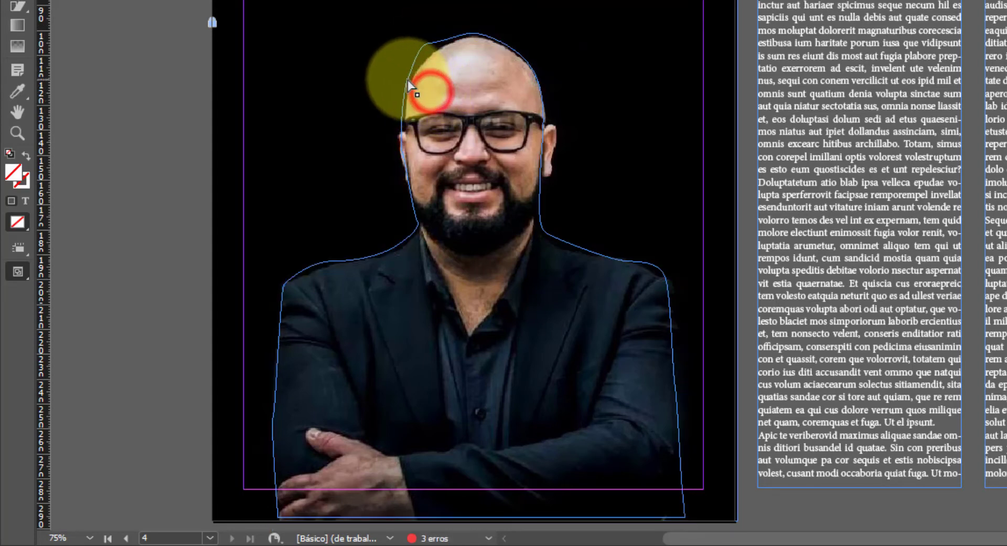
{"action": "left_click_drag", "start_coordinate": [420, 46], "coordinate": [419, 57]}
{"action": "left_click", "coordinate": [431, 50]}
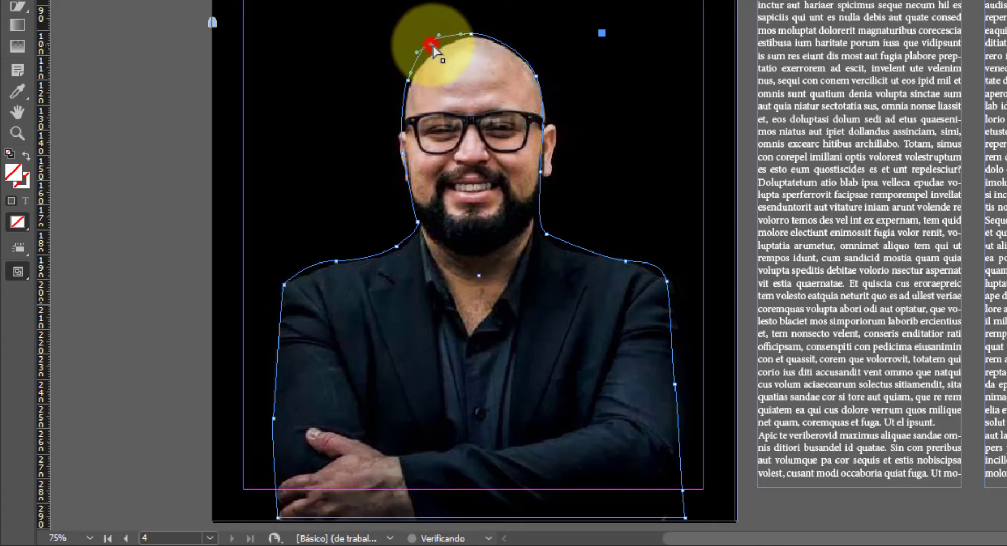
{"action": "left_click", "coordinate": [263, 79]}
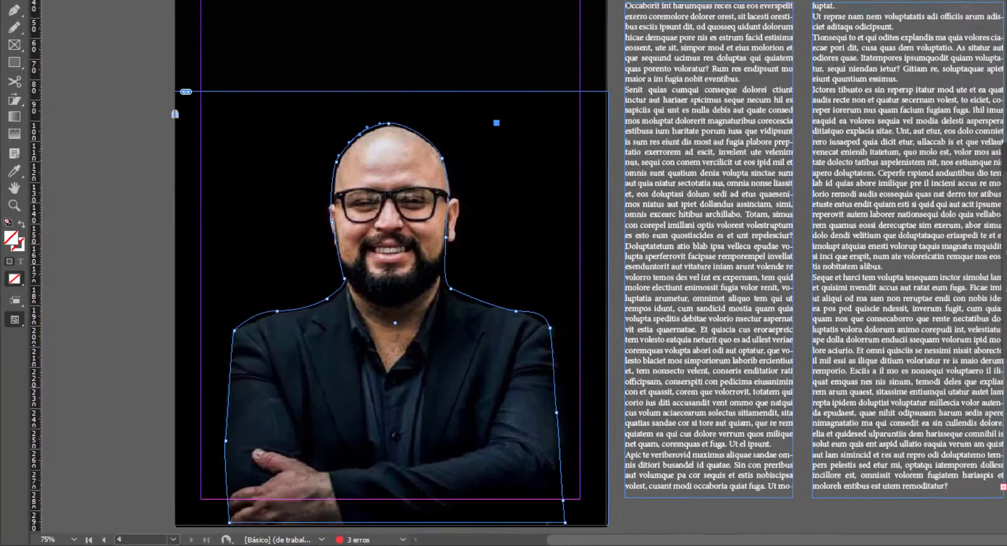
Move the silhouette path beneath the text frames in the layer stack, just above the portrait photo.
{"action": "left_click", "coordinate": [23, 0]}
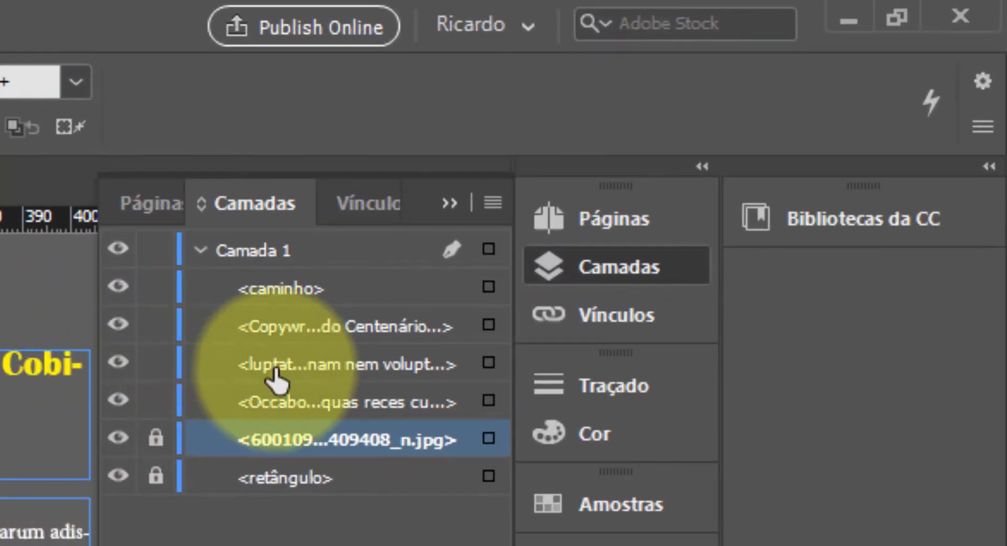
{"action": "left_click", "coordinate": [299, 292]}
{"action": "left_click_drag", "start_coordinate": [299, 293], "coordinate": [314, 419]}
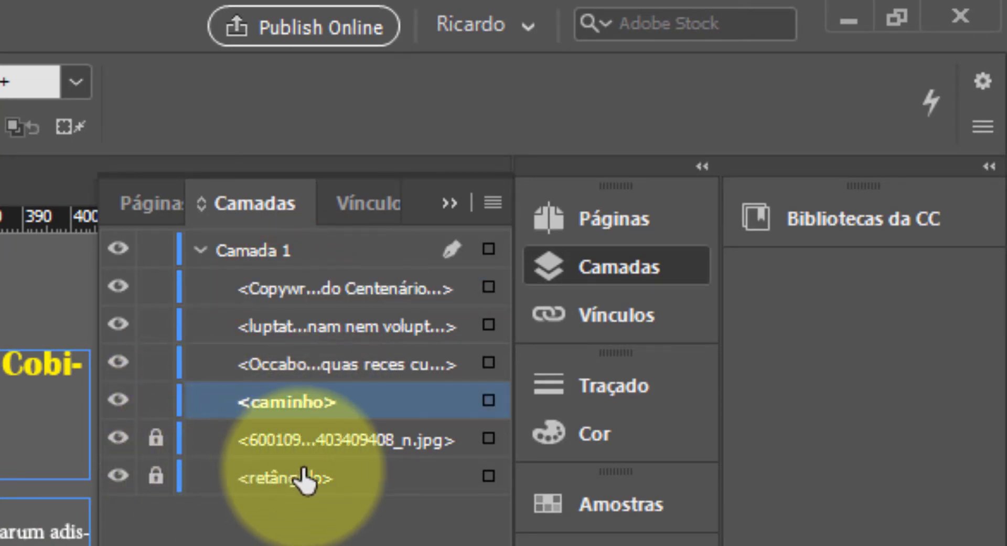
Hide the three text frames and toggle the portrait photo and silhouette path off and on to check the stacking order.
{"action": "left_click_drag", "start_coordinate": [124, 403], "coordinate": [140, 364]}
{"action": "left_click", "coordinate": [119, 439]}
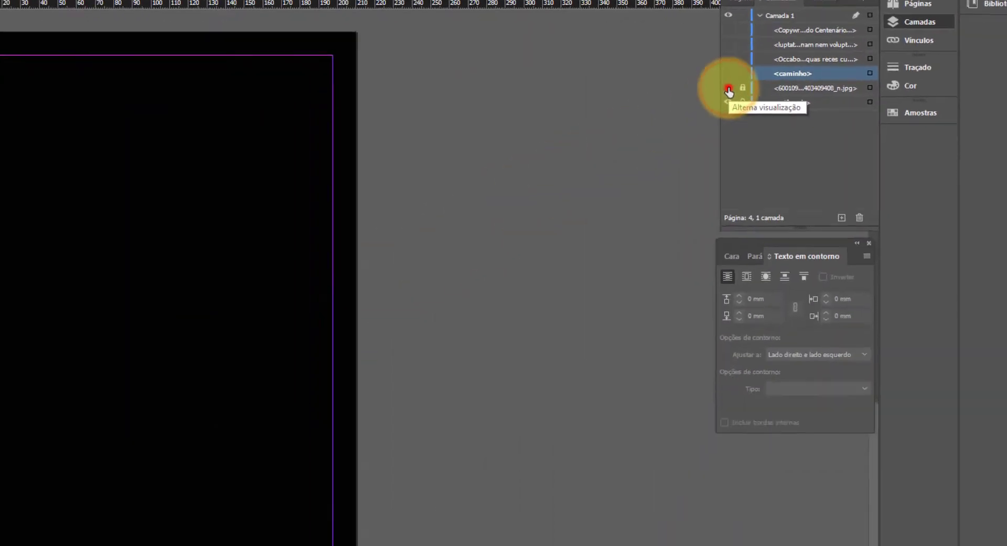
{"action": "left_click", "coordinate": [318, 330]}
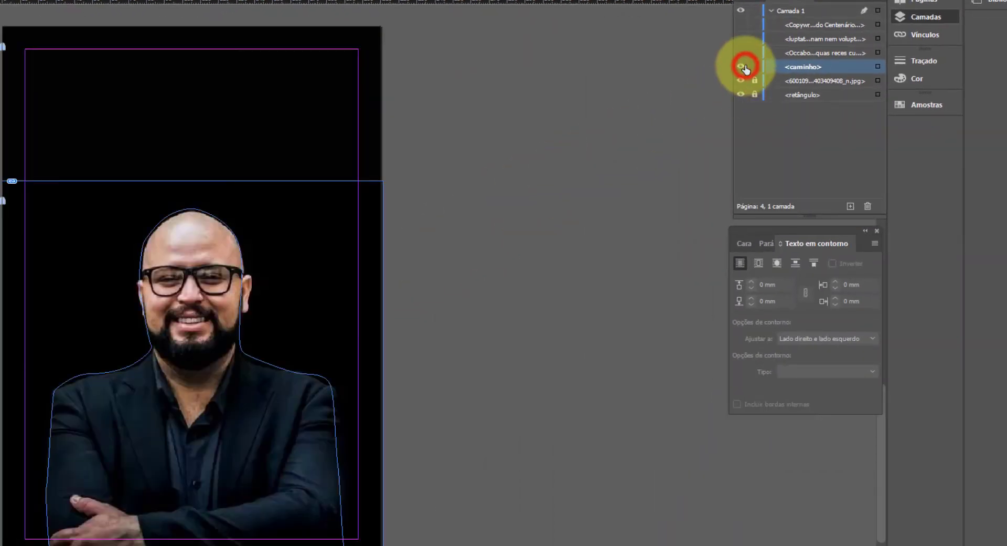
{"action": "left_click", "coordinate": [742, 67]}
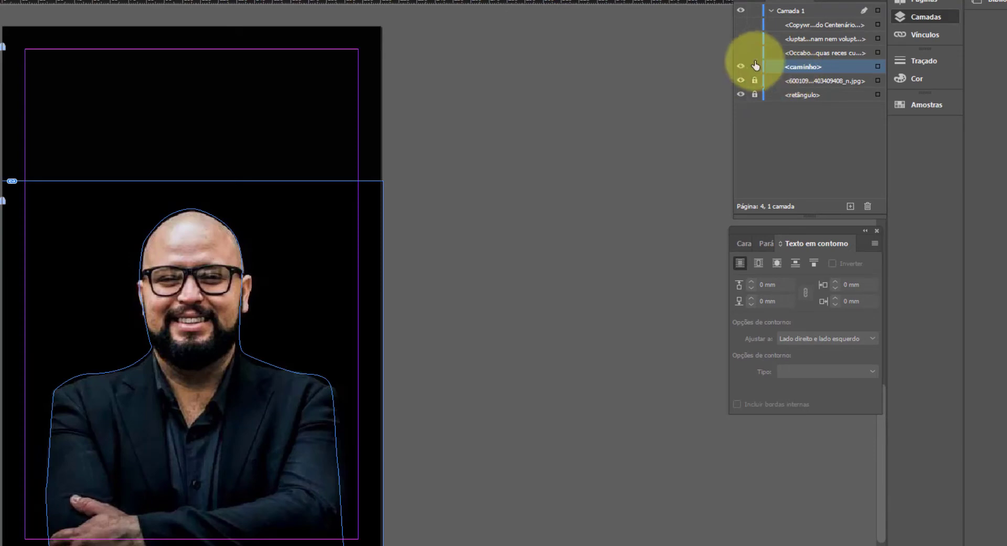
Show the three text frames again and move them together onto page 4, aligned with its margins.
{"action": "left_click", "coordinate": [739, 54]}
{"action": "left_click", "coordinate": [740, 41]}
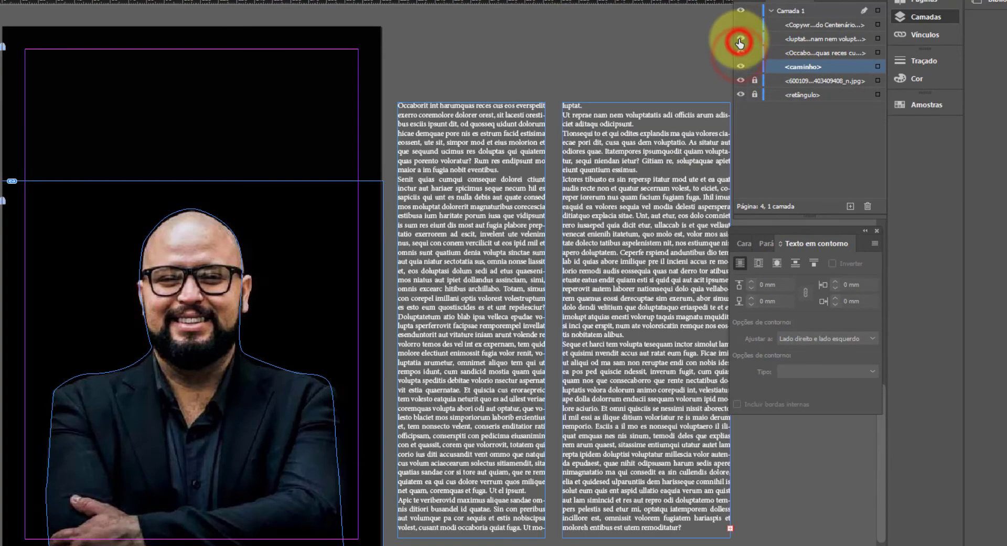
{"action": "left_click", "coordinate": [740, 25]}
{"action": "left_click_drag", "start_coordinate": [486, 31], "coordinate": [239, 187]}
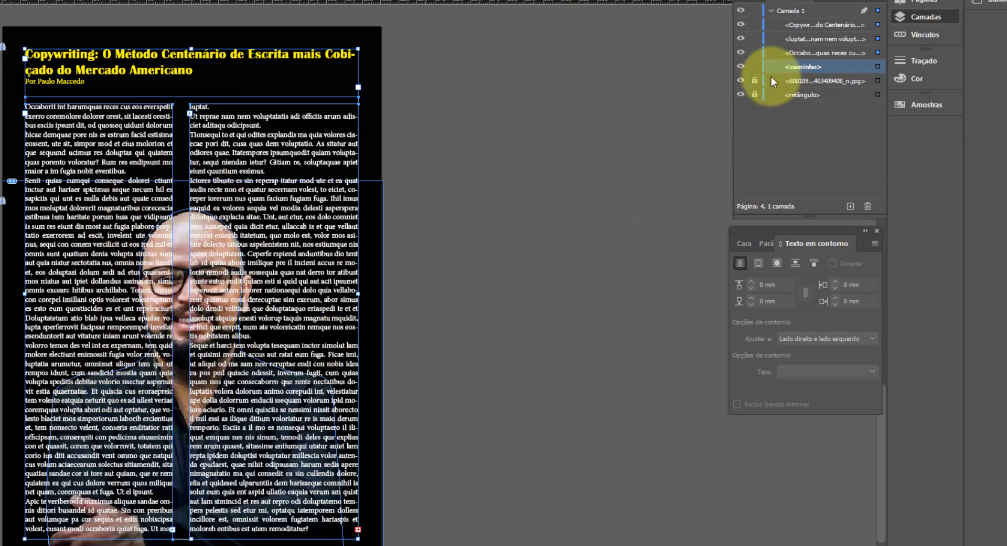
Apply a text wrap around the silhouette path's object shape with a 7 mm offset.
{"action": "left_click", "coordinate": [879, 67]}
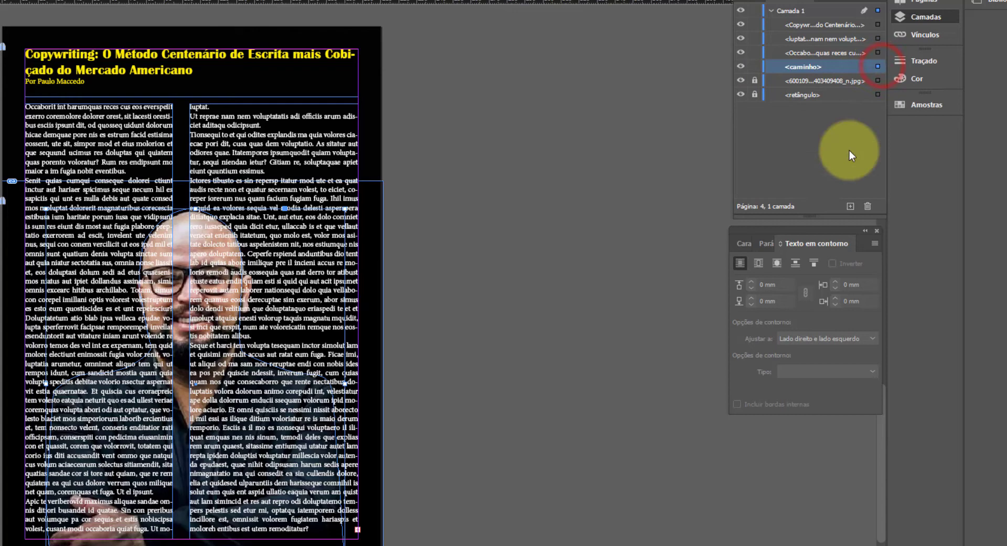
{"action": "left_click", "coordinate": [777, 263]}
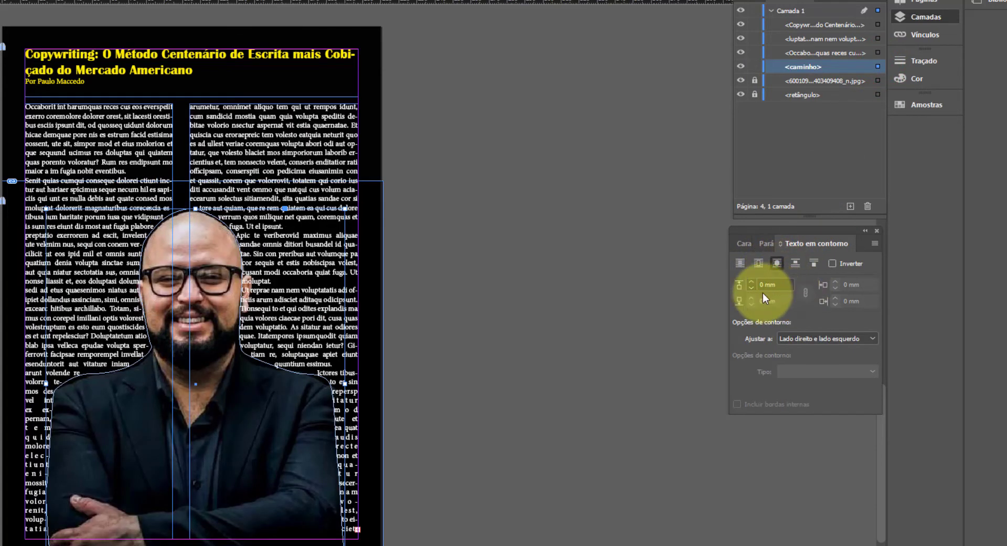
{"action": "left_click", "coordinate": [751, 280]}
{"action": "left_click", "coordinate": [751, 280]}
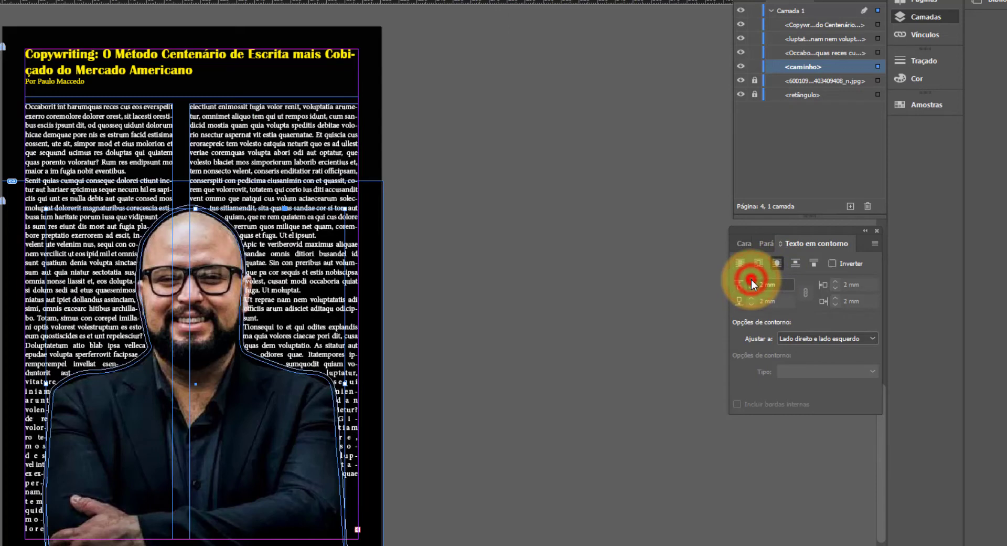
{"action": "left_click", "coordinate": [752, 281]}
{"action": "left_click", "coordinate": [751, 280]}
{"action": "left_click", "coordinate": [751, 280]}
{"action": "left_click", "coordinate": [751, 280]}
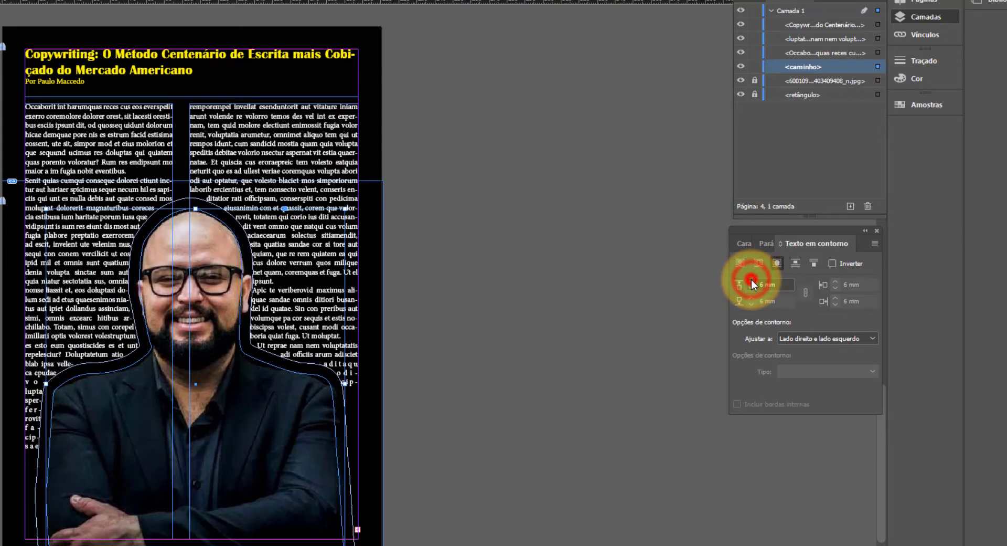
{"action": "left_click", "coordinate": [752, 280]}
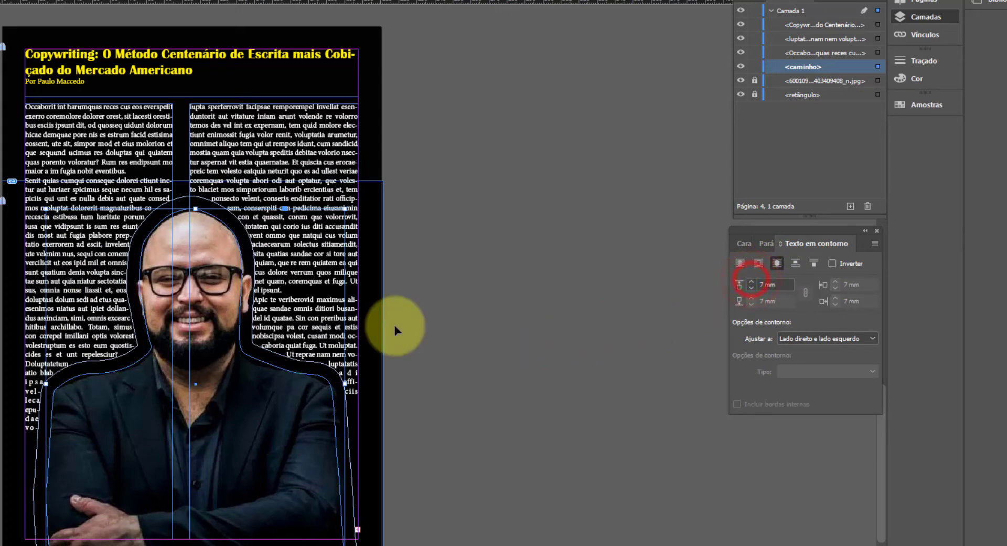
{"action": "left_click", "coordinate": [449, 312]}
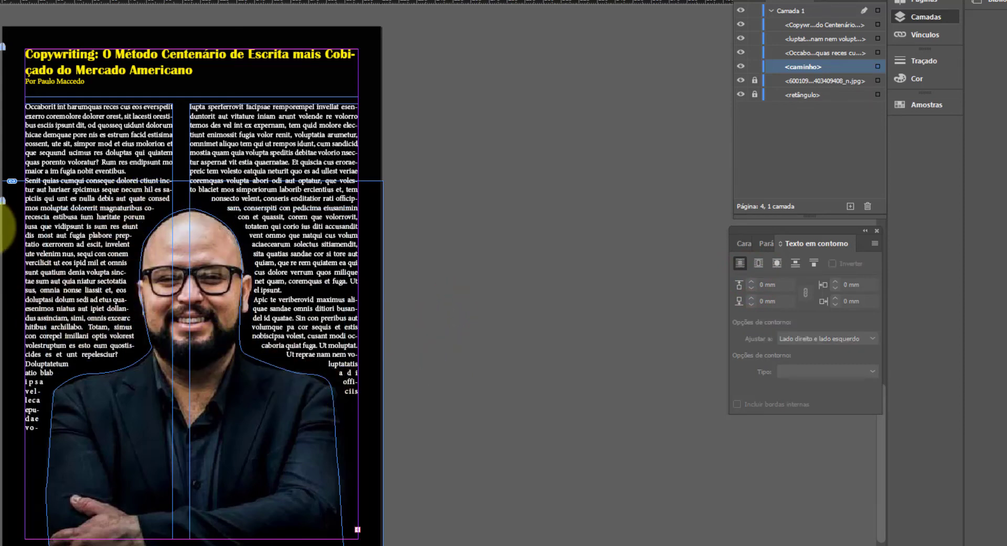
Preview the layout without guides and frame edges, and review all pages of the finished article.
{"action": "key", "text": "w"}
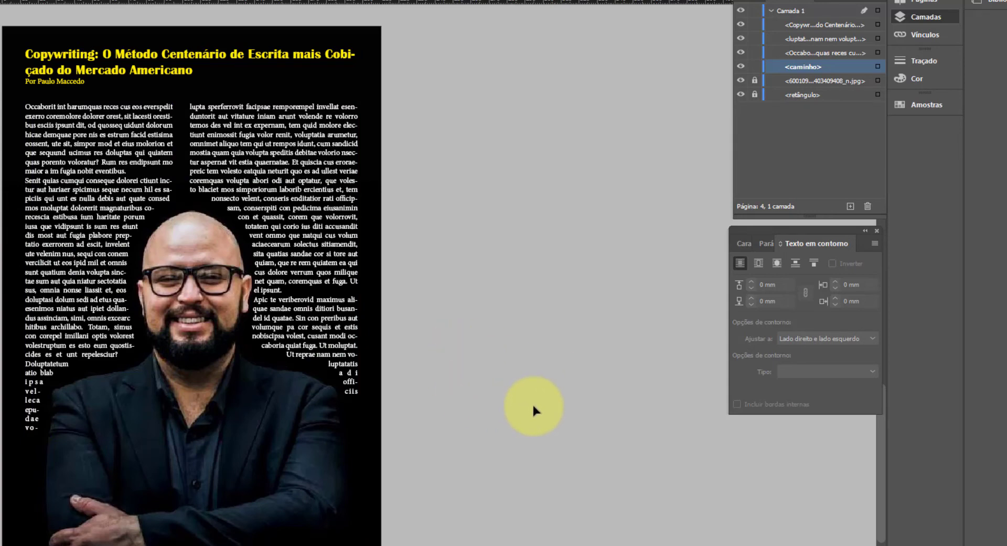
{"action": "key", "text": "ctrl+minus"}
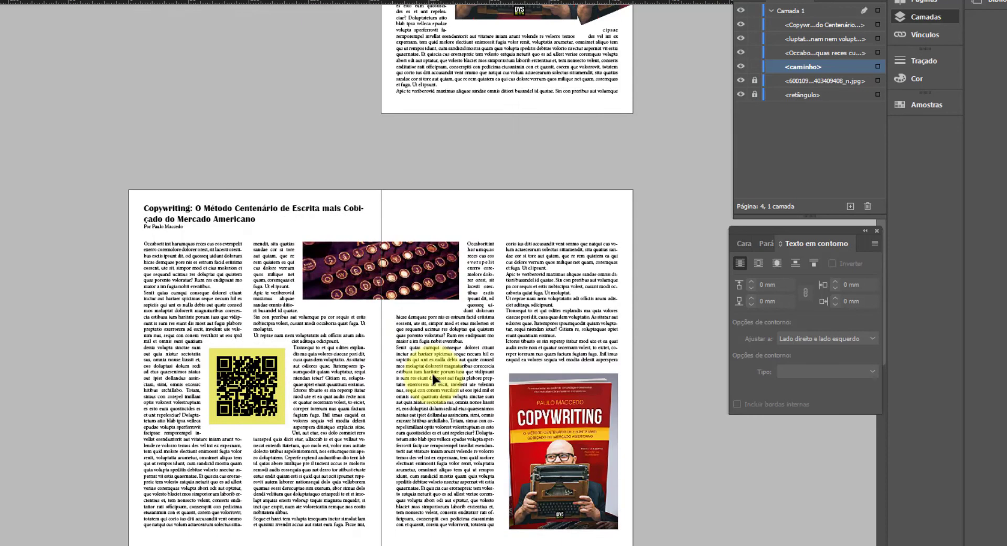
{"action": "scroll", "coordinate": [433, 376], "scroll_direction": "down", "scroll_amount": 2}
{"action": "scroll", "coordinate": [409, 309], "scroll_direction": "up", "scroll_amount": 5}
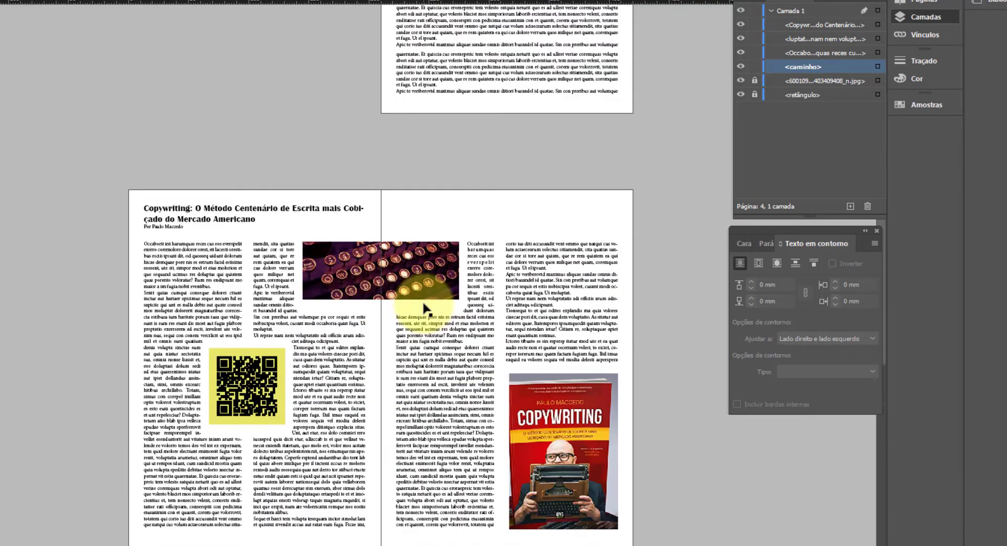
{"action": "scroll", "coordinate": [425, 309], "scroll_direction": "up", "scroll_amount": 3}
{"action": "scroll", "coordinate": [426, 299], "scroll_direction": "down", "scroll_amount": 6}
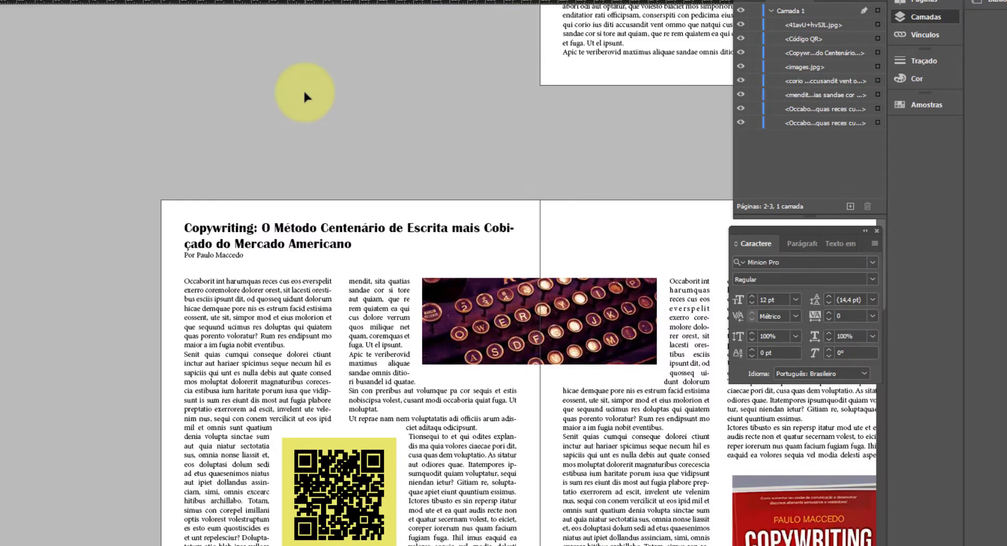
{"action": "scroll", "coordinate": [303, 89], "scroll_direction": "down", "scroll_amount": 3}
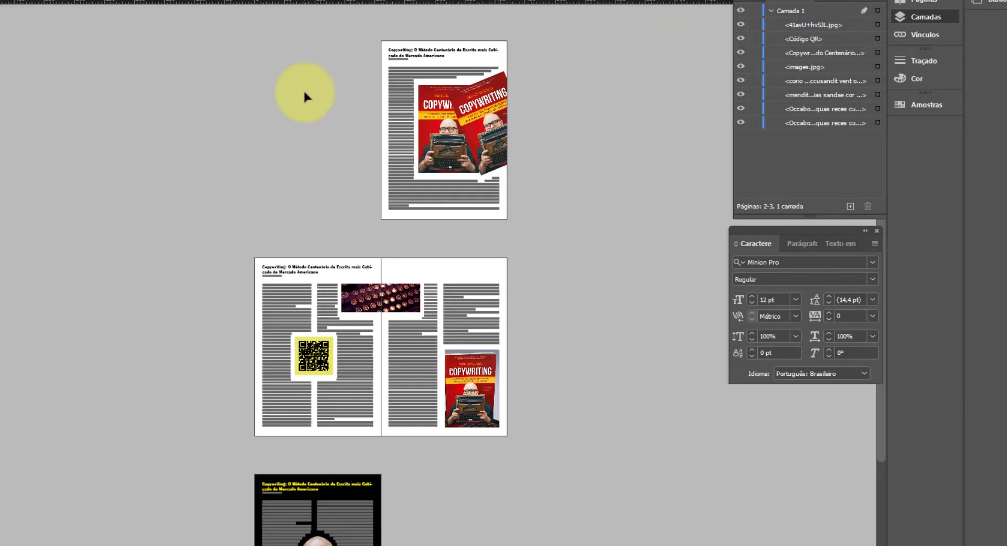
{"action": "scroll", "coordinate": [383, 152], "scroll_direction": "down", "scroll_amount": 3}
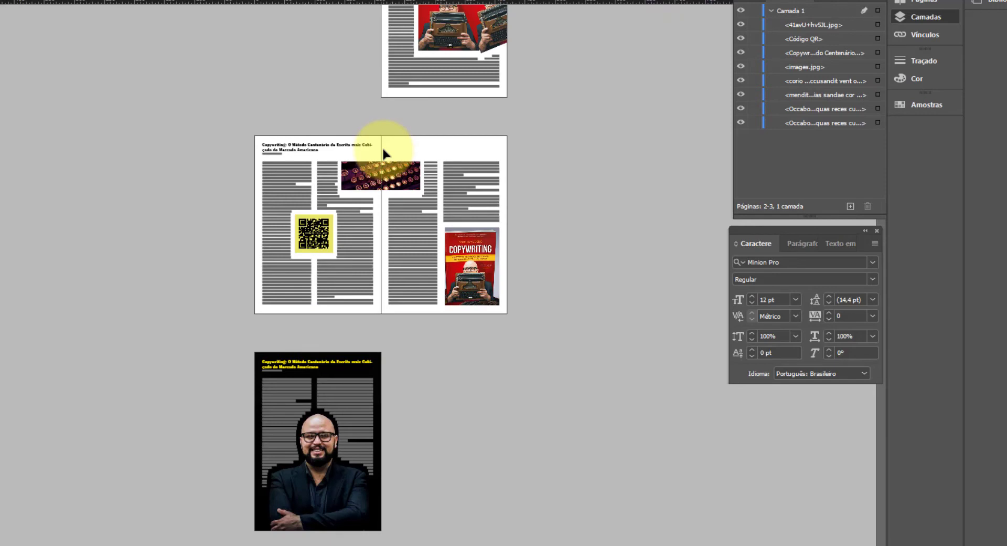
{"action": "scroll", "coordinate": [383, 152], "scroll_direction": "up", "scroll_amount": 3}
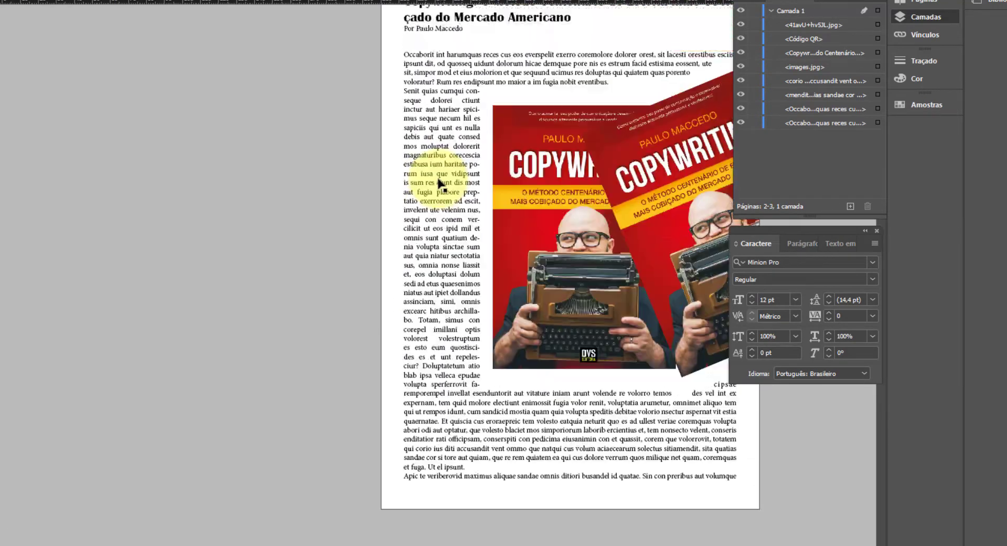
Show the document's image links and jump to the linked images on pages 2, 3 and 4.
{"action": "scroll", "coordinate": [440, 182], "scroll_direction": "down", "scroll_amount": 20}
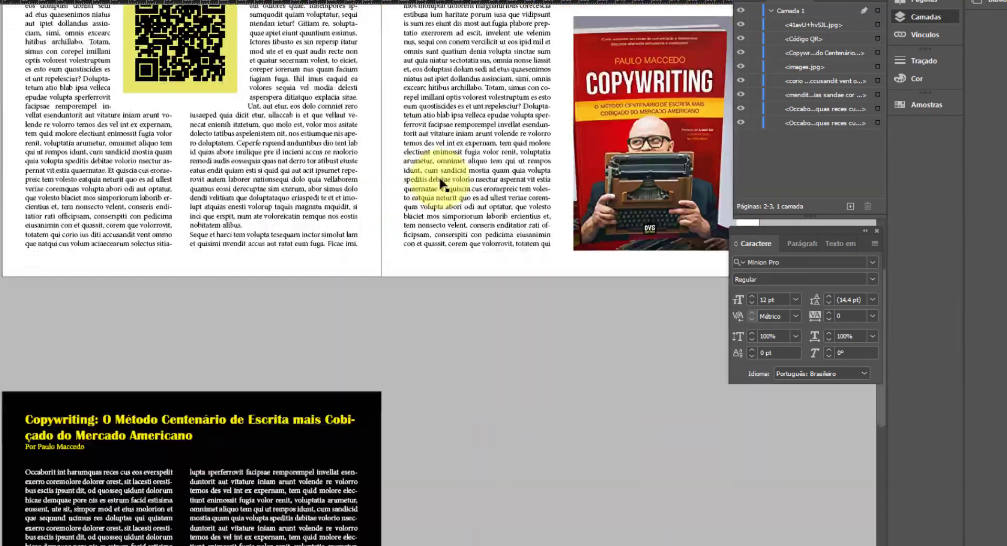
{"action": "scroll", "coordinate": [439, 183], "scroll_direction": "down", "scroll_amount": 3}
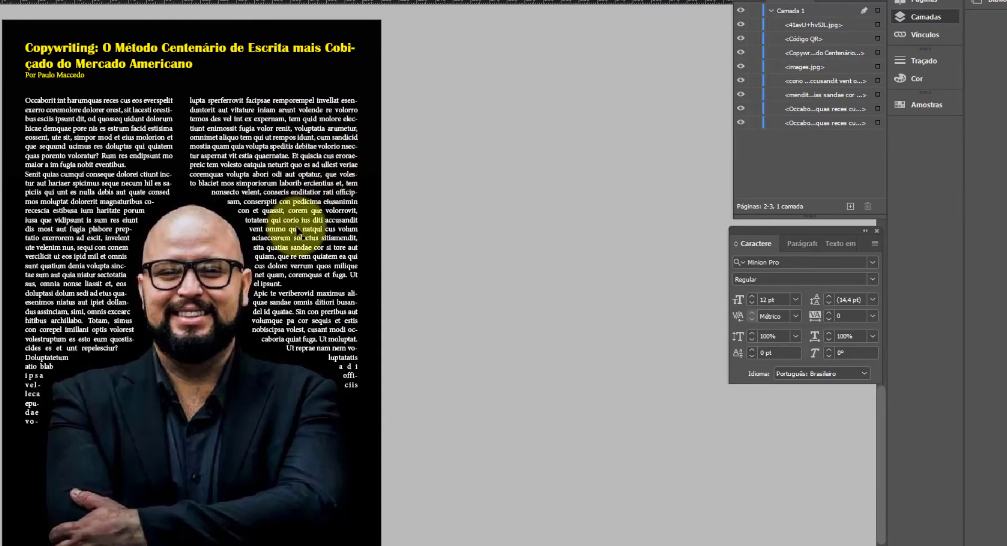
{"action": "left_click", "coordinate": [226, 244]}
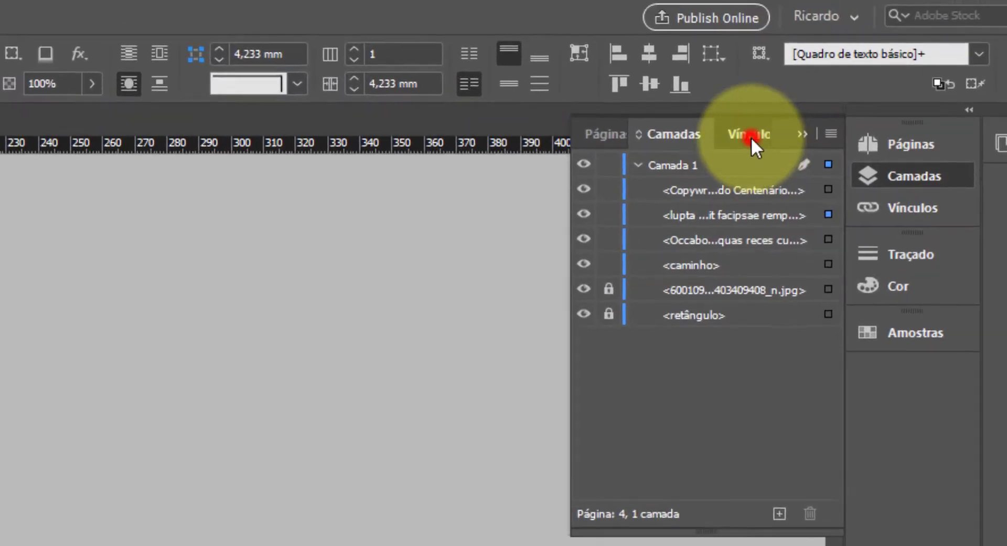
{"action": "left_click", "coordinate": [818, 2]}
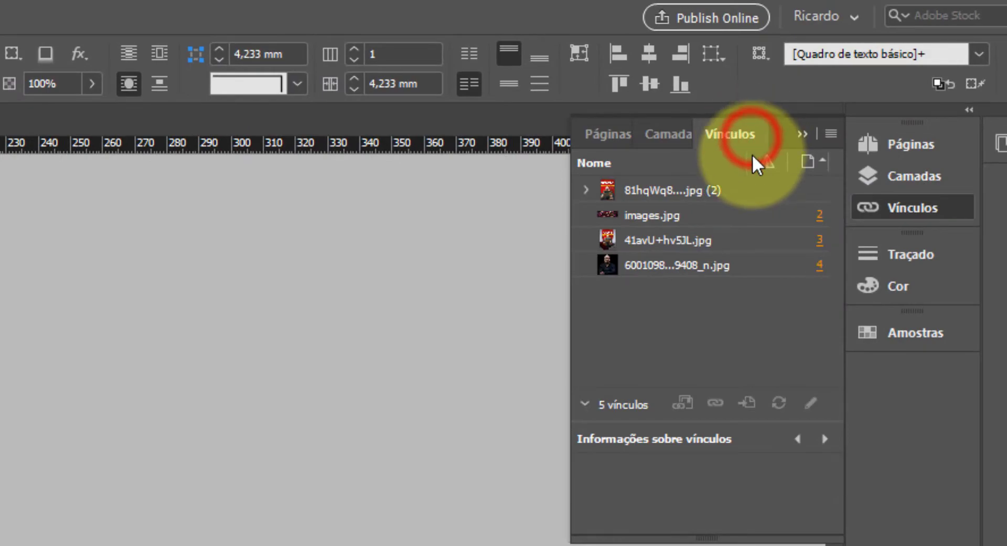
{"action": "left_click", "coordinate": [696, 218]}
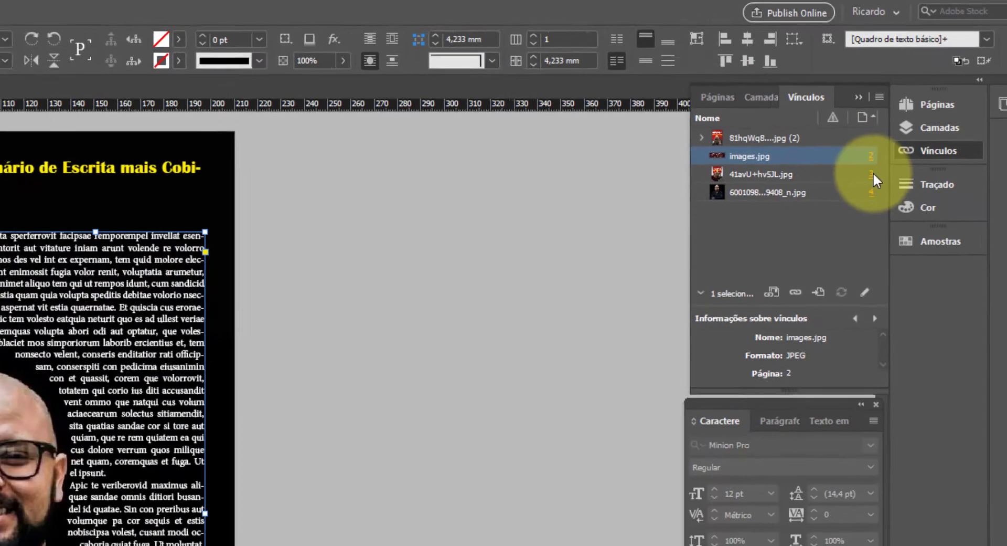
{"action": "left_click", "coordinate": [819, 240]}
{"action": "left_click", "coordinate": [891, 165]}
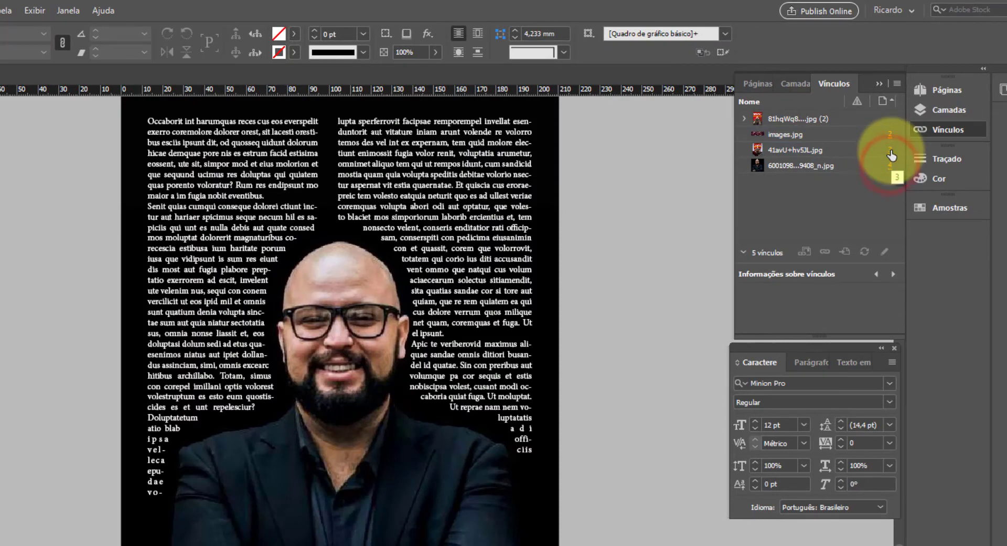
{"action": "left_click", "coordinate": [890, 151]}
{"action": "left_click", "coordinate": [891, 136]}
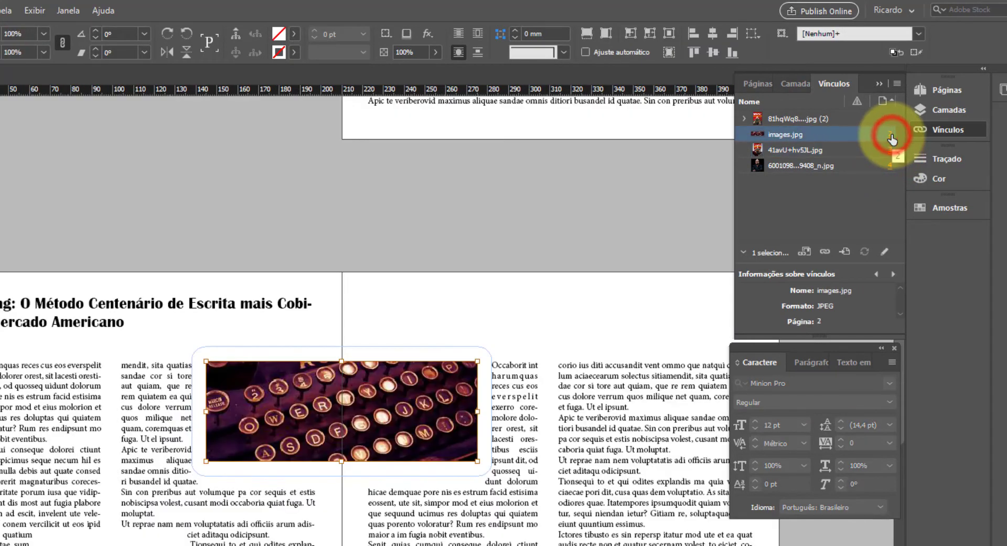
{"action": "left_click", "coordinate": [890, 151]}
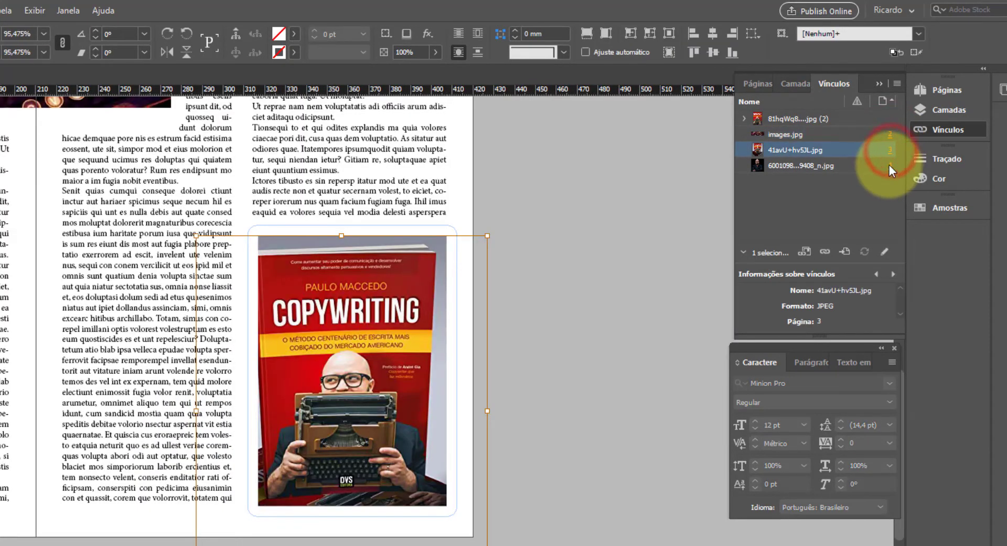
{"action": "left_click", "coordinate": [891, 166]}
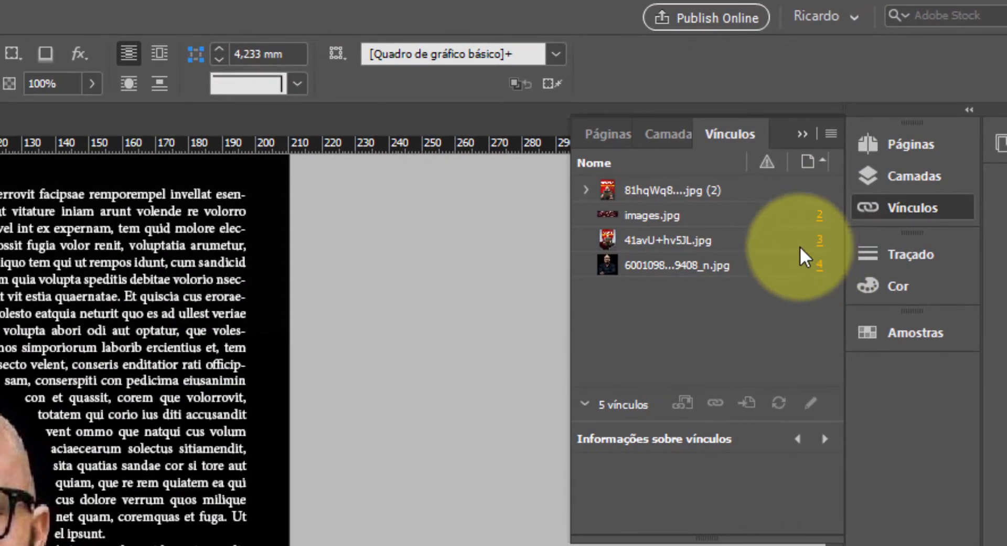
Examine the link information of the portrait photo on page 4, including colour space, resolution, dimensions and scale.
{"action": "left_click", "coordinate": [749, 266]}
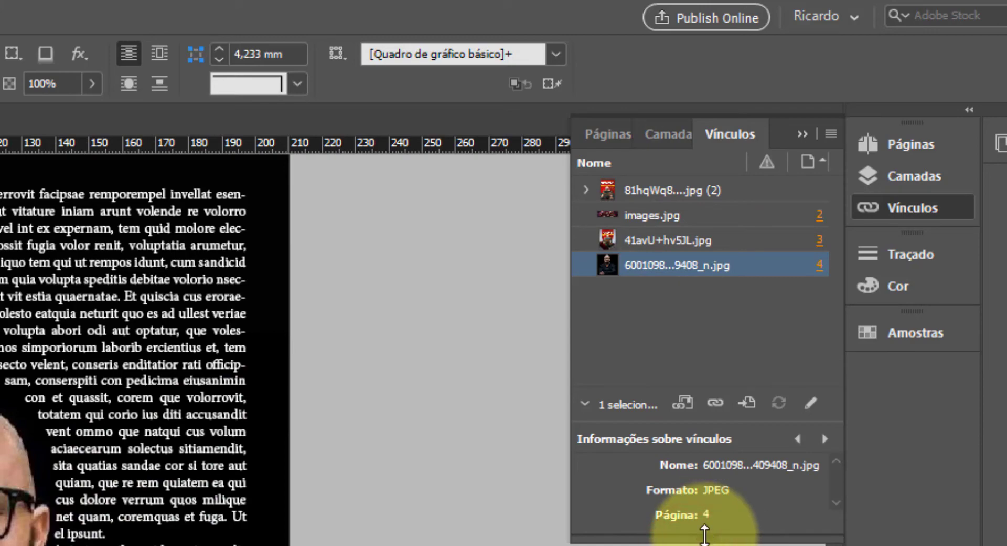
{"action": "left_click_drag", "start_coordinate": [704, 534], "coordinate": [704, 533]}
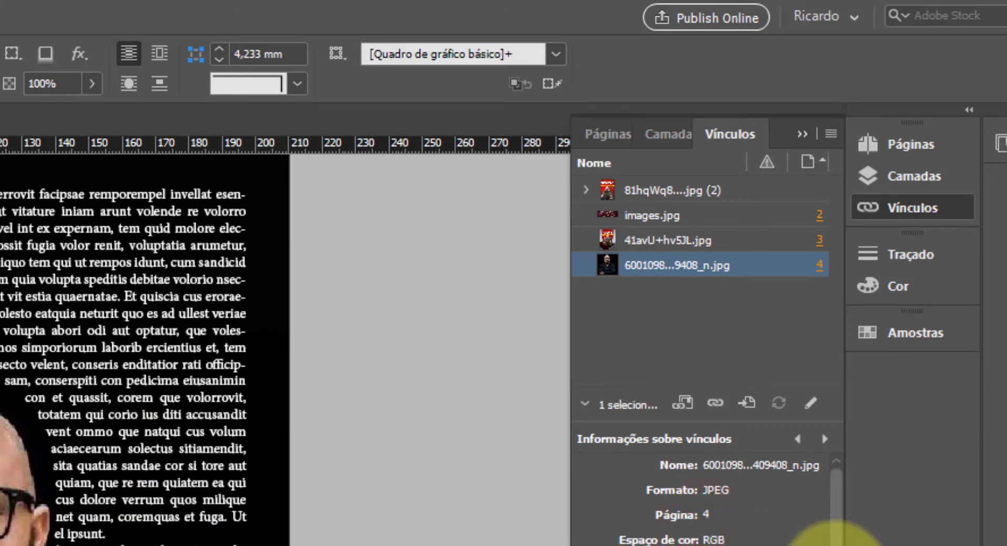
{"action": "left_click", "coordinate": [836, 541]}
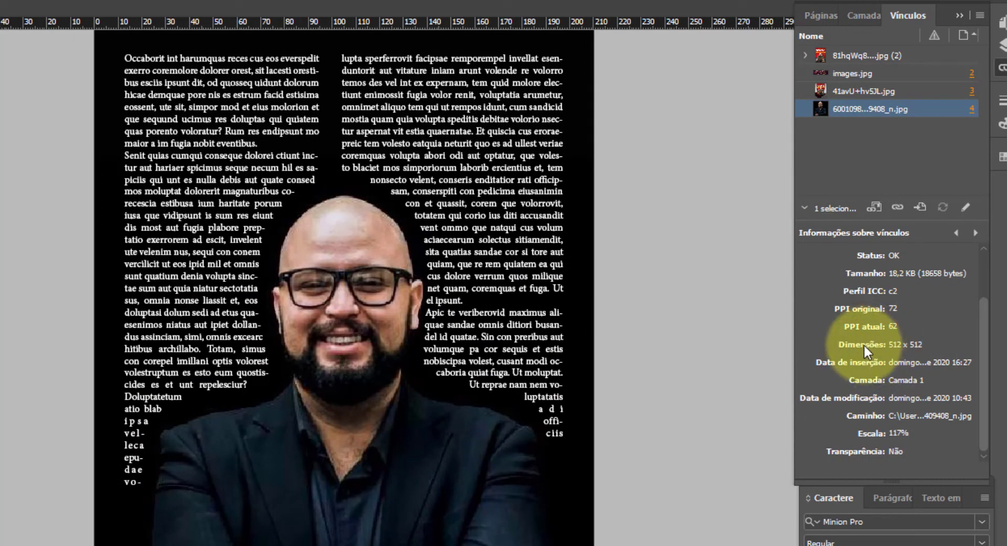
{"action": "scroll", "coordinate": [892, 358], "scroll_direction": "up", "scroll_amount": 3}
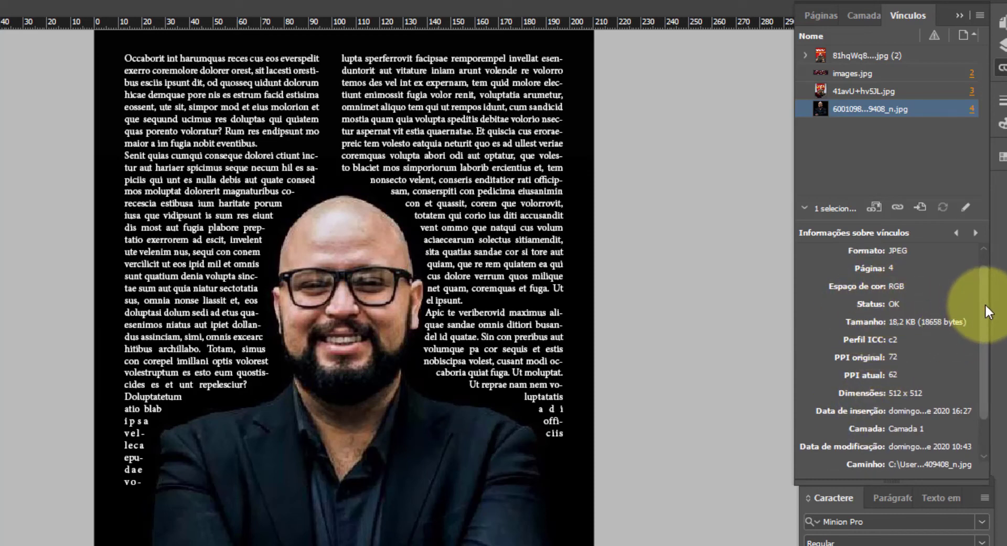
{"action": "left_click_drag", "start_coordinate": [986, 305], "coordinate": [970, 290]}
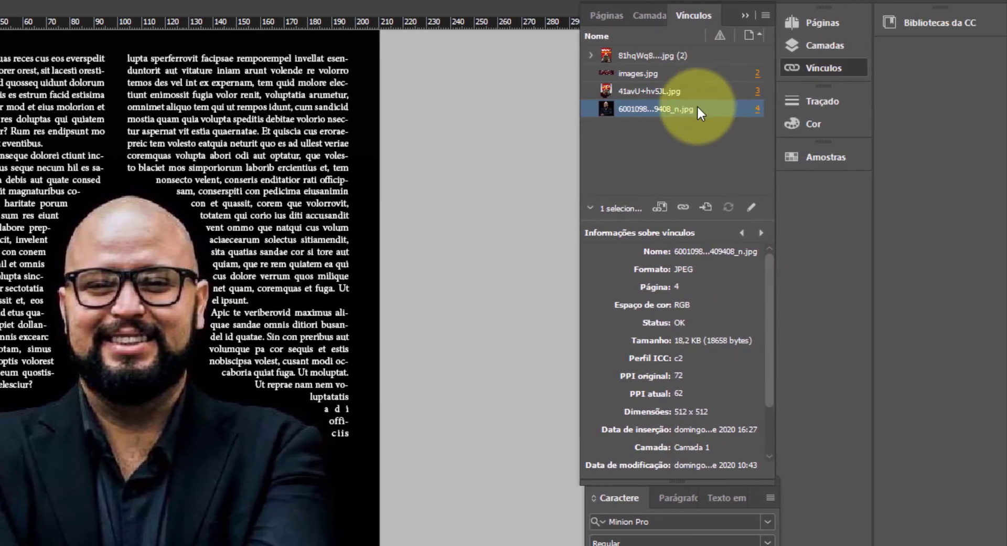
Embed the linked portrait photo from page 4 in the document.
{"action": "right_click", "coordinate": [930, 109]}
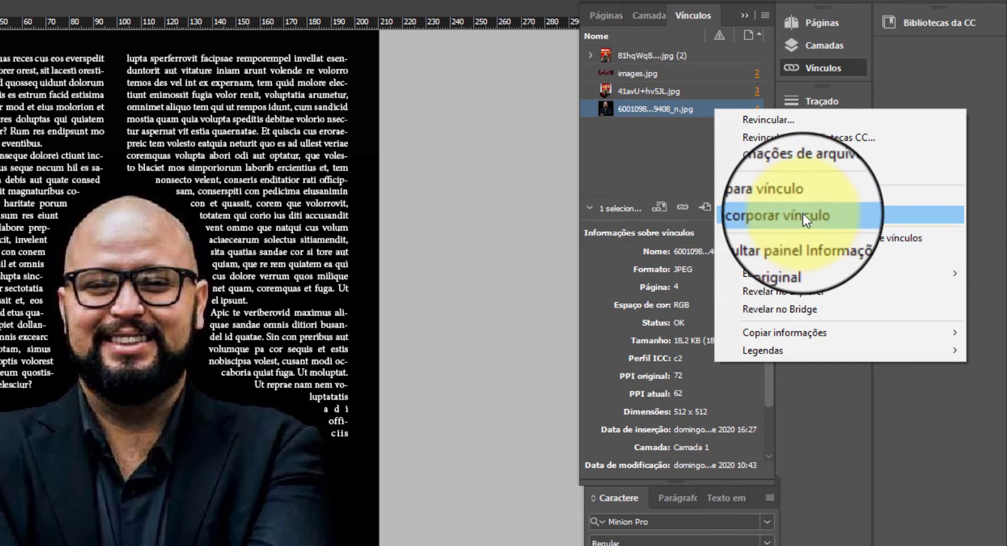
{"action": "left_click", "coordinate": [820, 212]}
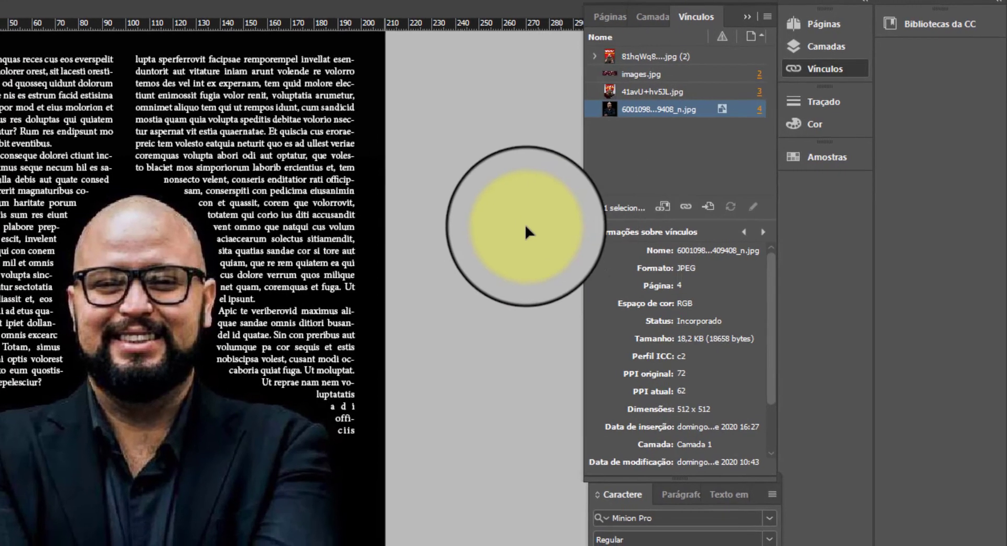
Return to page 1 and view the article layout with the two book covers.
{"action": "scroll", "coordinate": [519, 234], "scroll_direction": "up", "scroll_amount": 8}
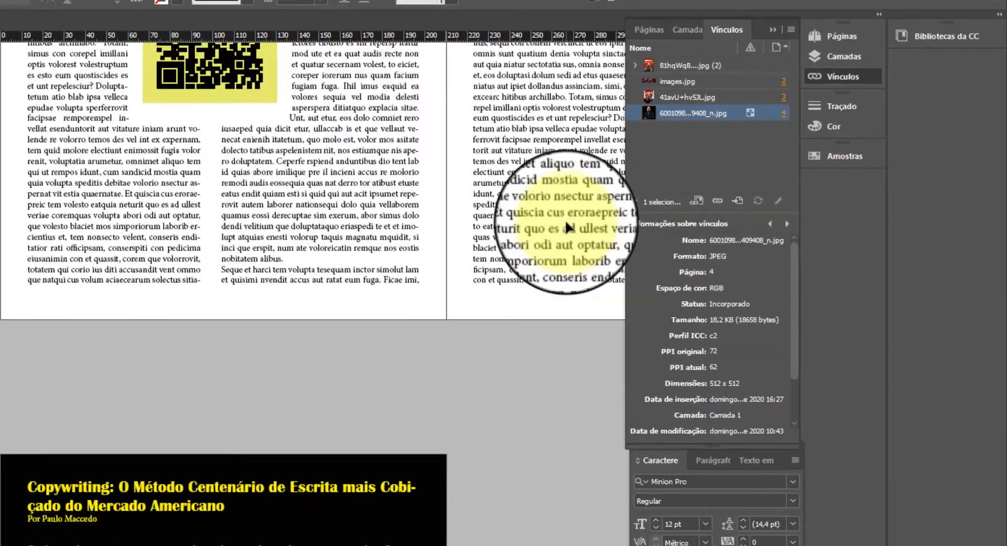
{"action": "scroll", "coordinate": [569, 227], "scroll_direction": "up", "scroll_amount": 10}
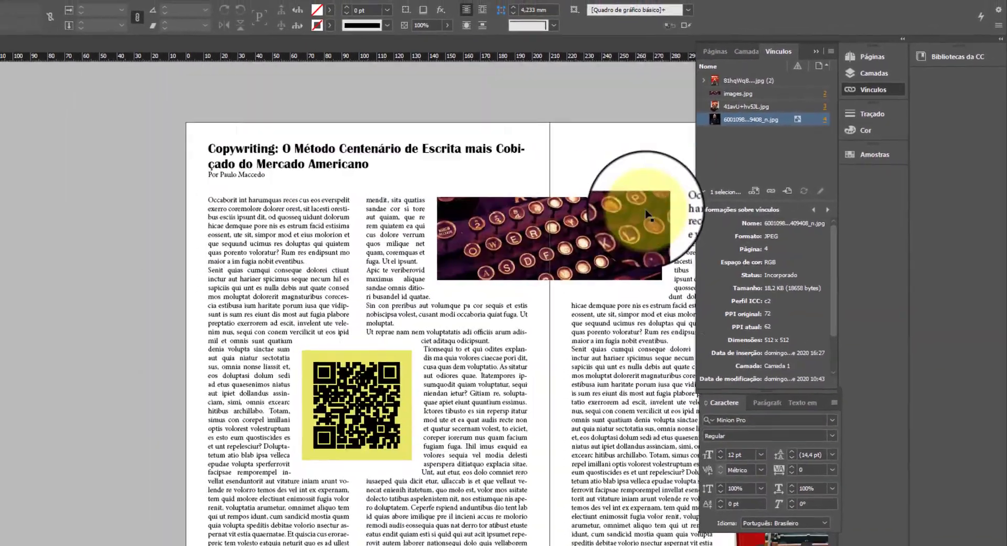
{"action": "scroll", "coordinate": [684, 206], "scroll_direction": "up", "scroll_amount": 5}
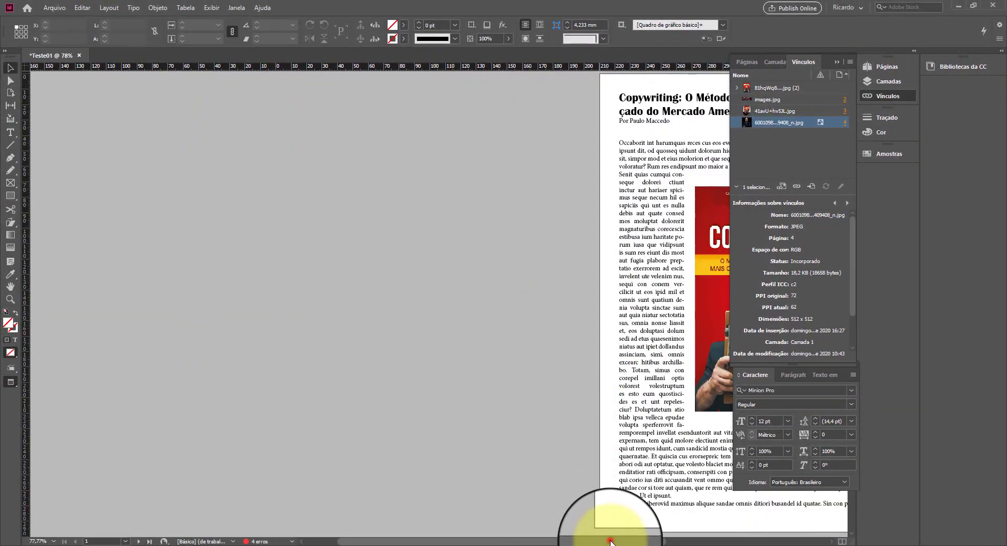
{"action": "left_click_drag", "start_coordinate": [610, 541], "coordinate": [742, 521]}
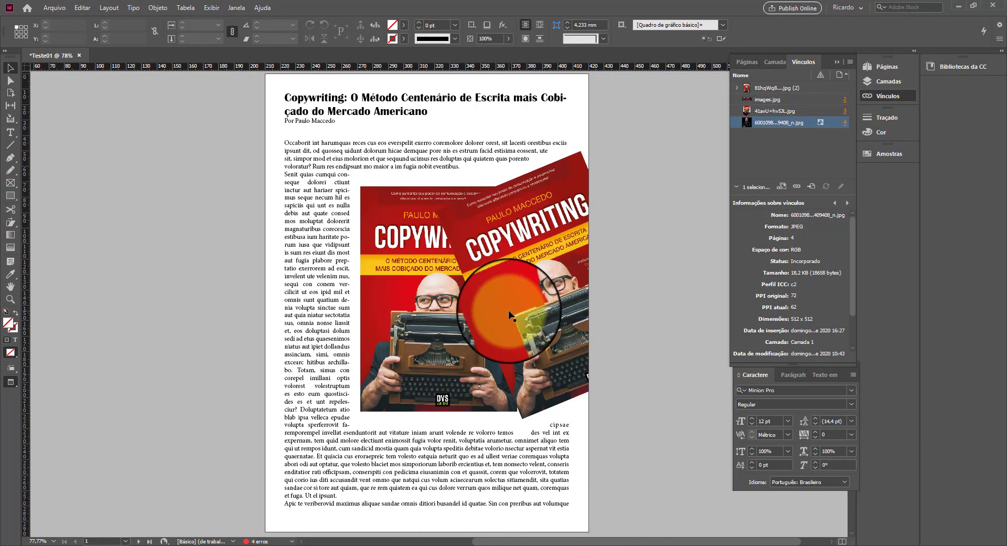